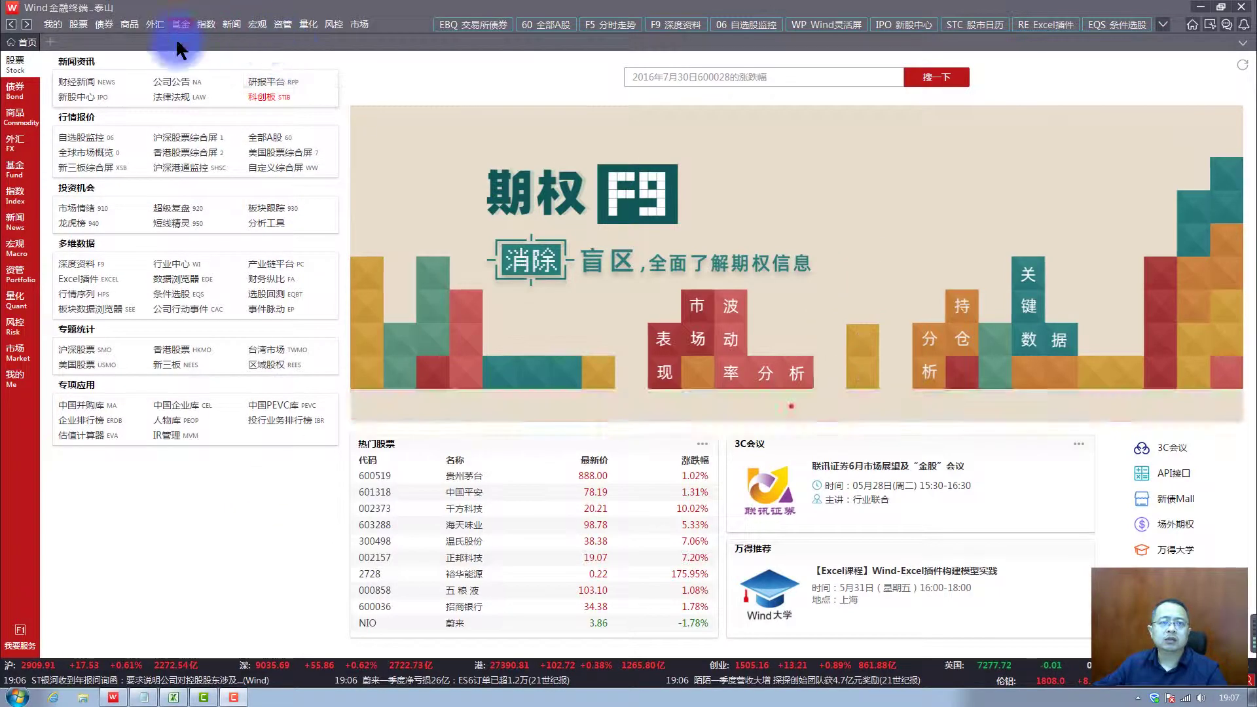
Open 公司公告 subscription management and name the new subscription 股东大会信息.
left_click(184, 74)
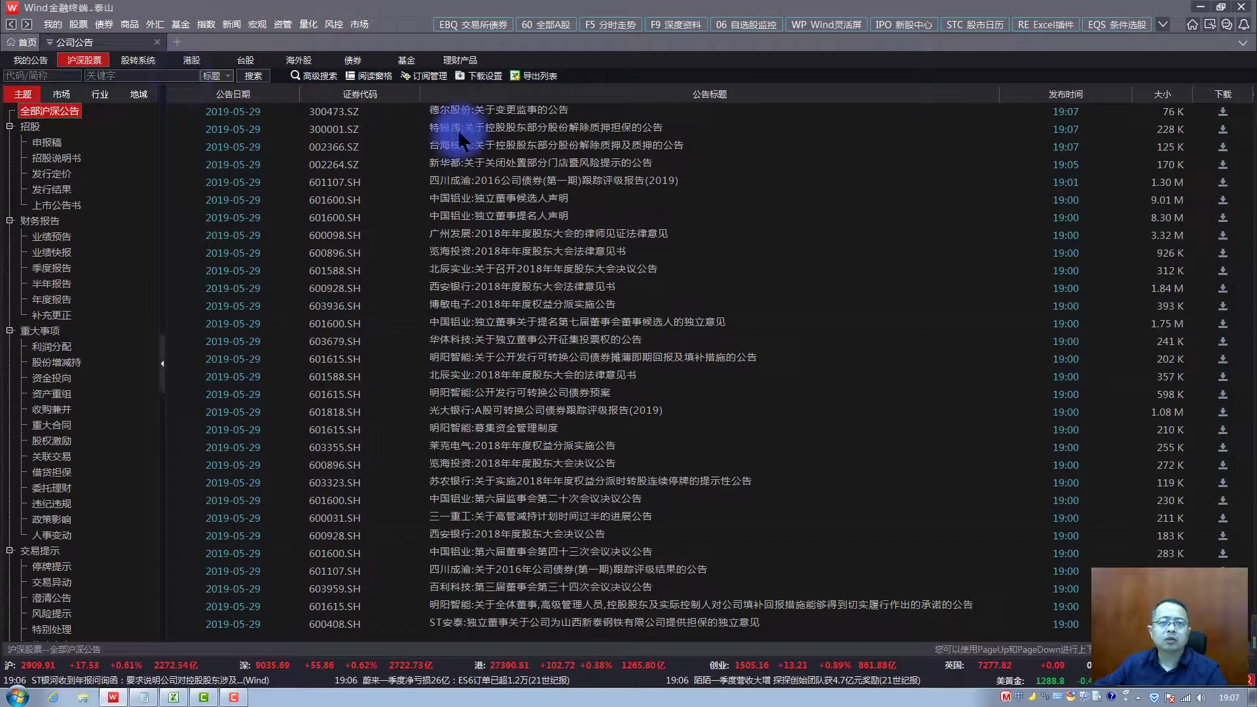
left_click(429, 79)
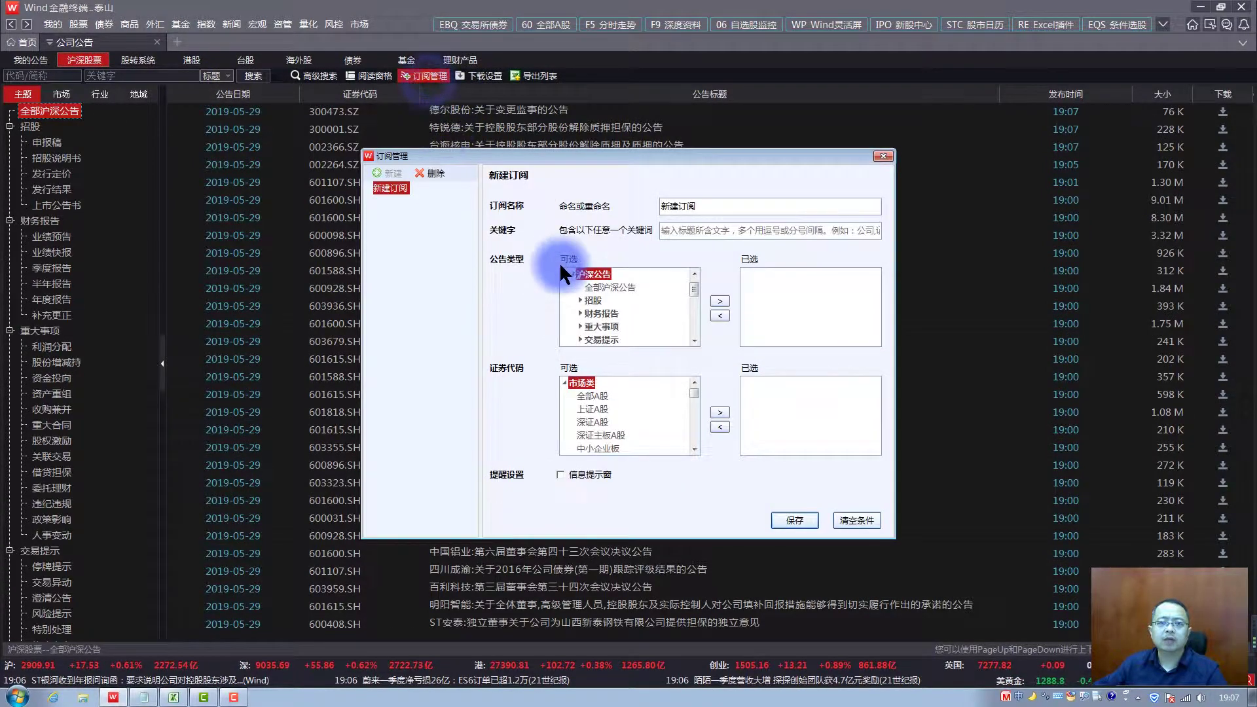
left_click_drag(720, 211, 603, 206)
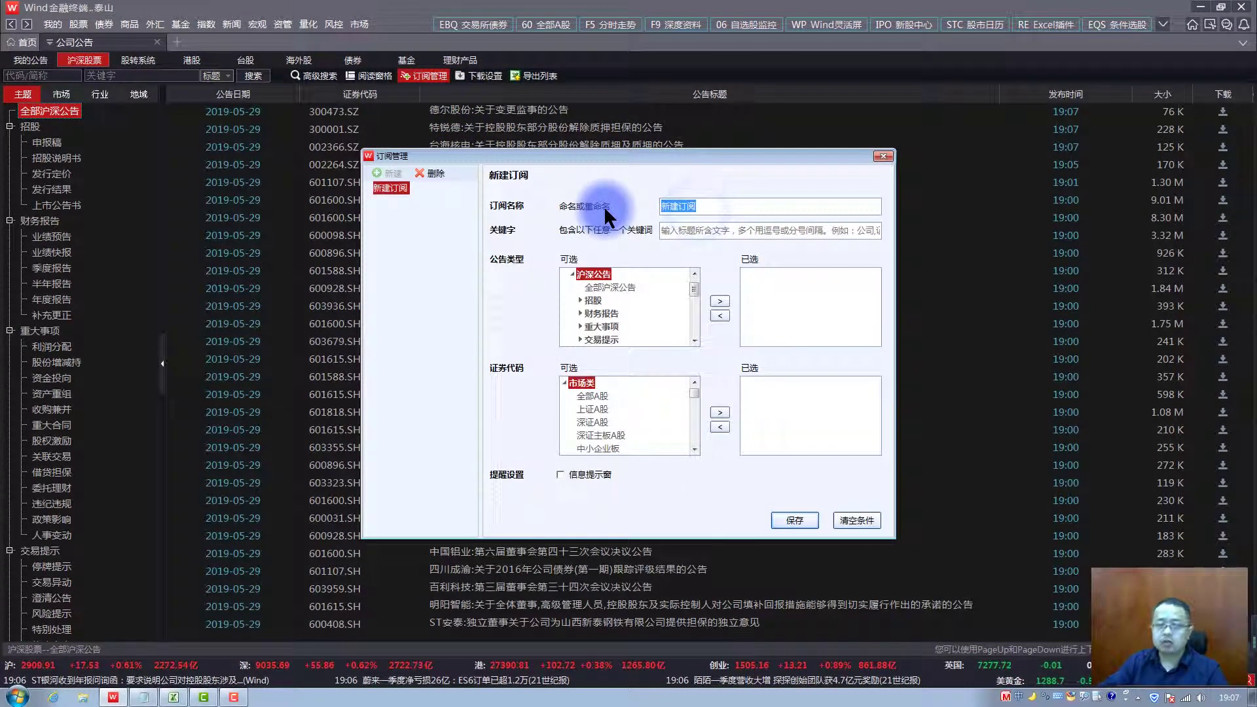
type("gudonghui")
key("Escape")
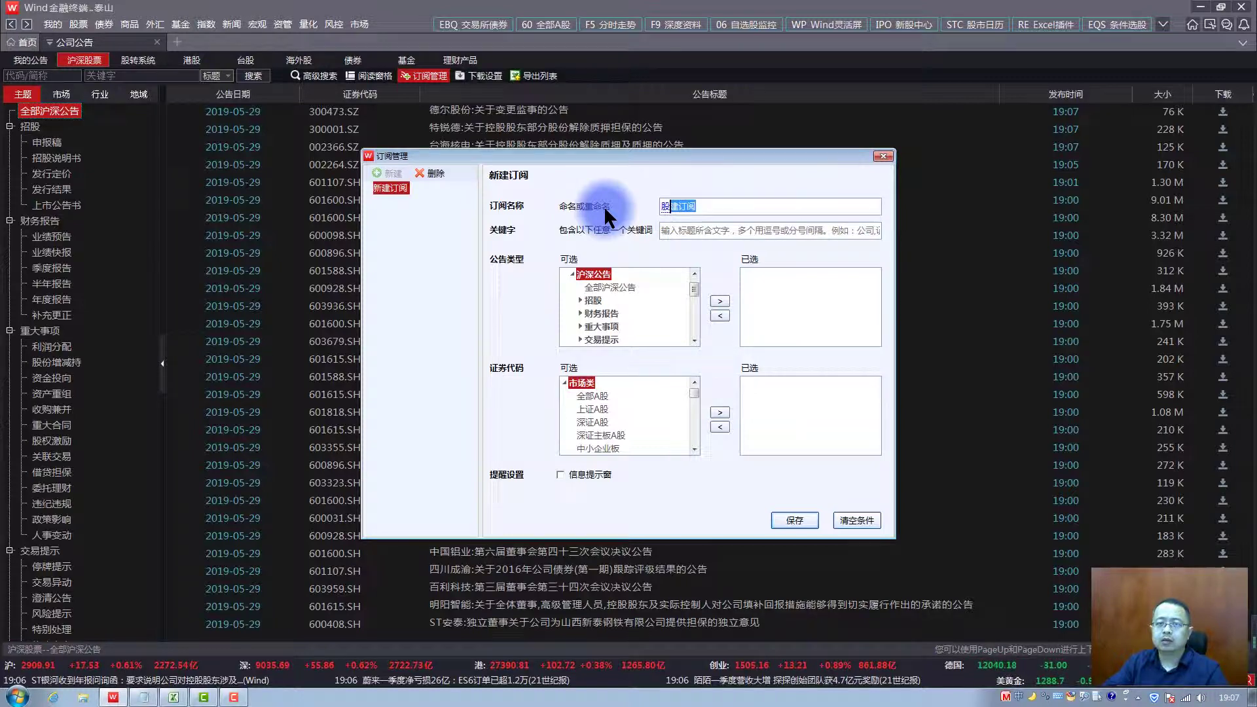
type("gudong")
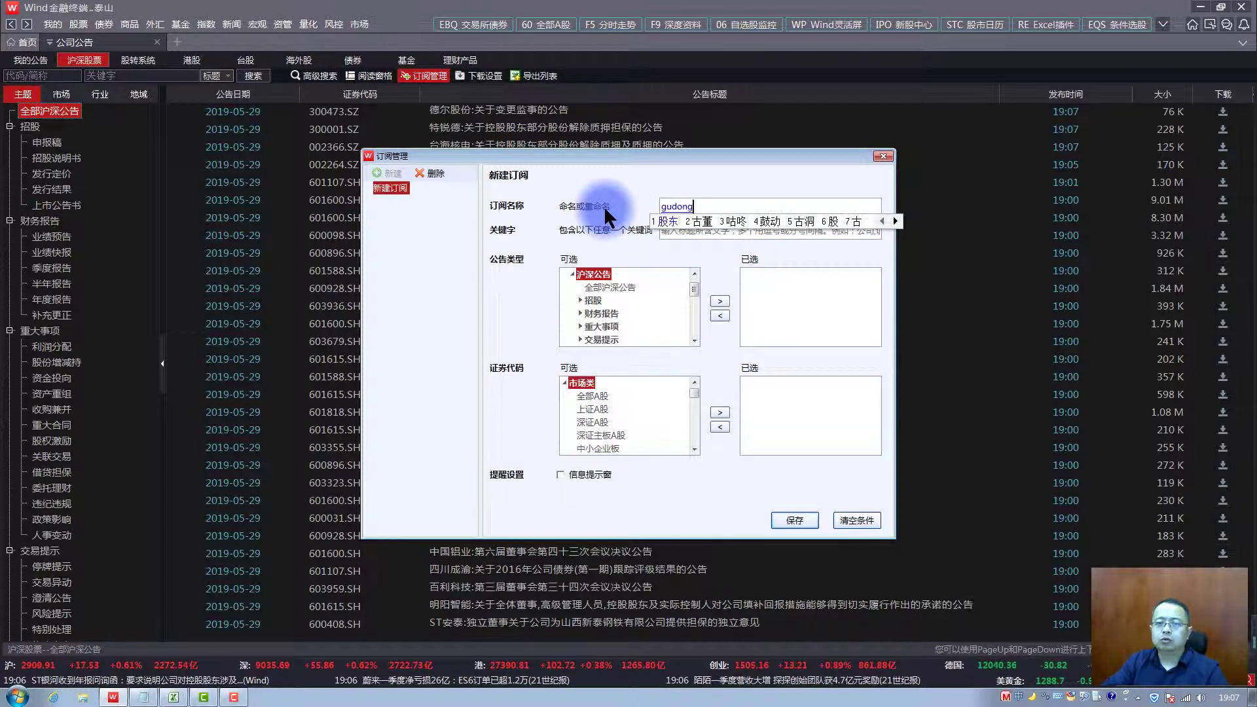
key("space")
type("dahui")
key("space")
type("xinxi")
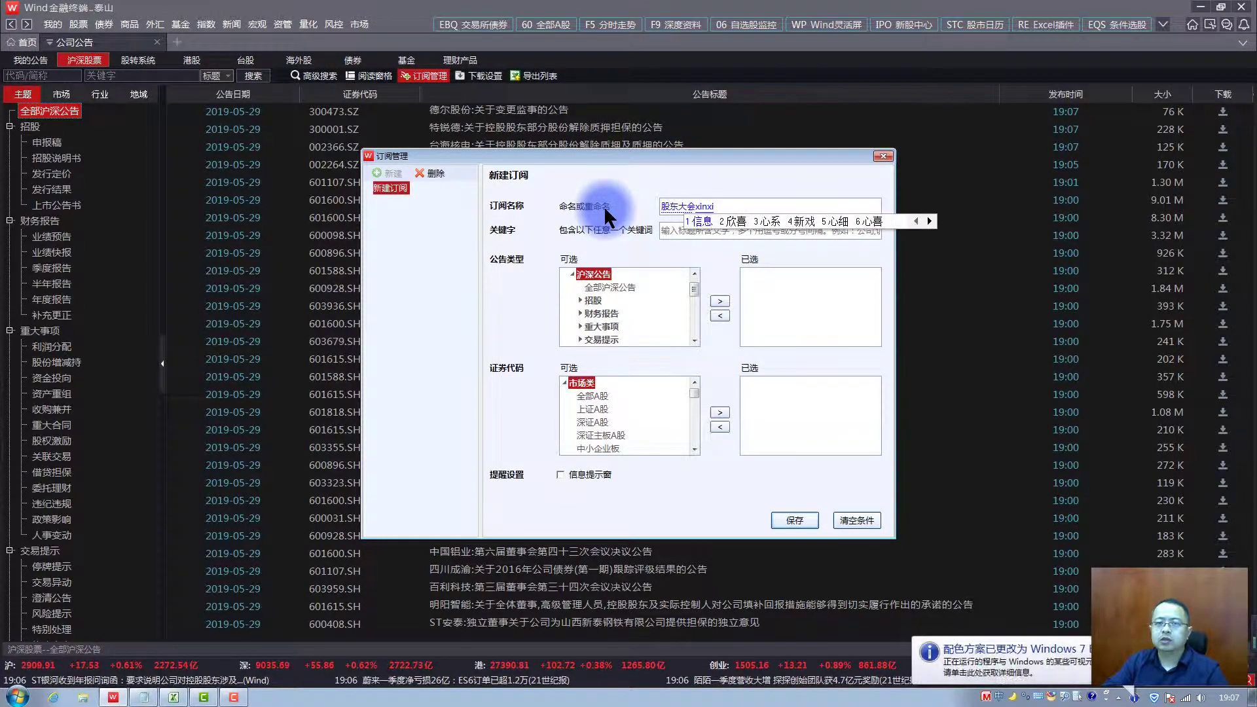
key("space")
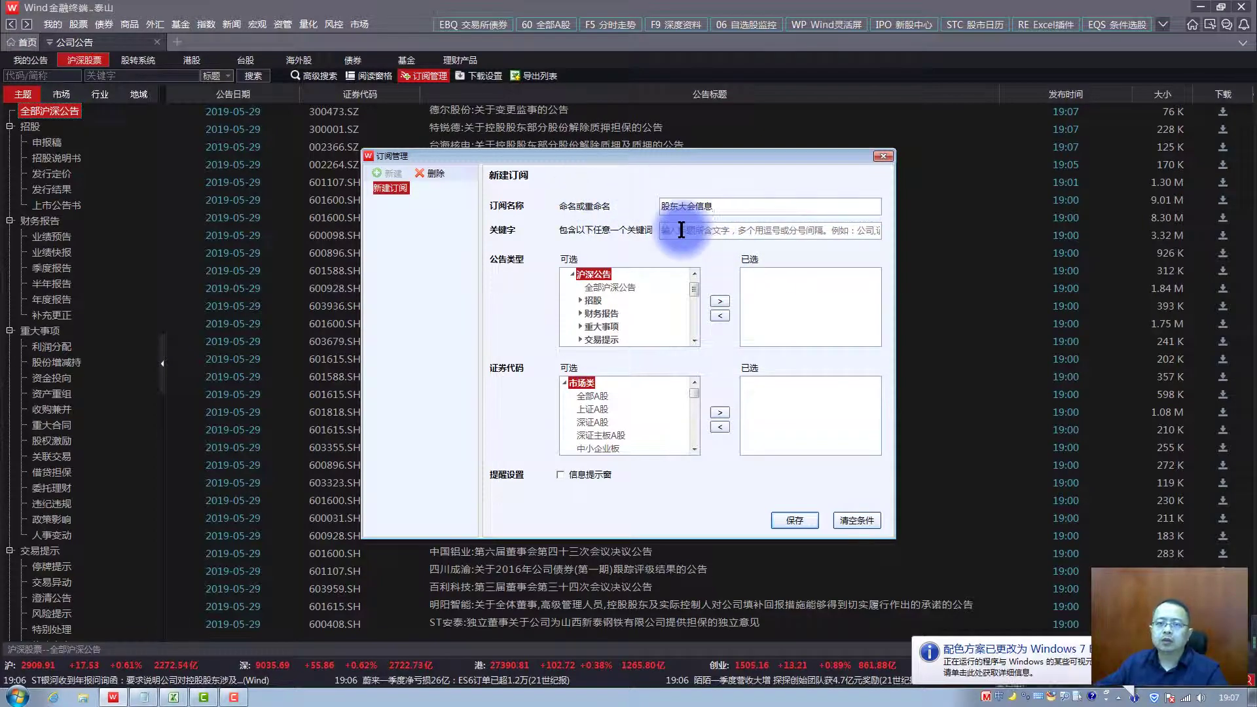
Copy 股东大会通知 from Notepad and paste it as the subscription keyword.
left_click(681, 230)
left_click(144, 697)
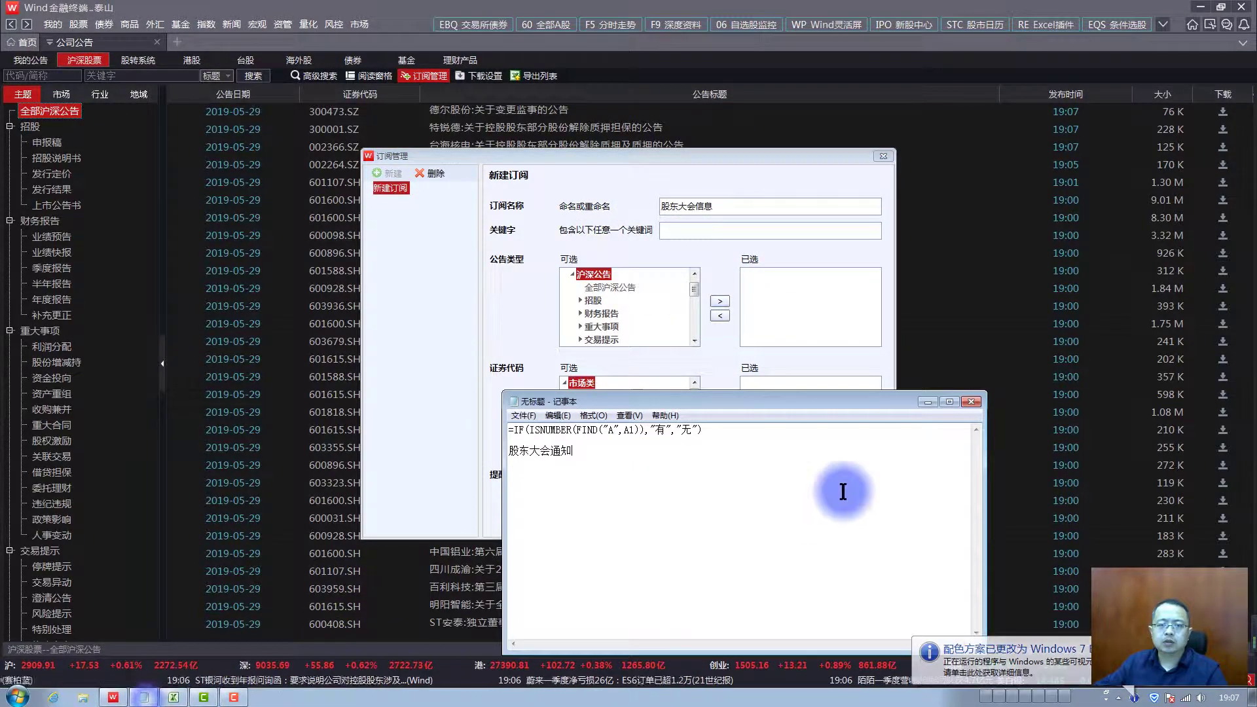
left_click_drag(625, 461, 507, 458)
key("ctrl+c")
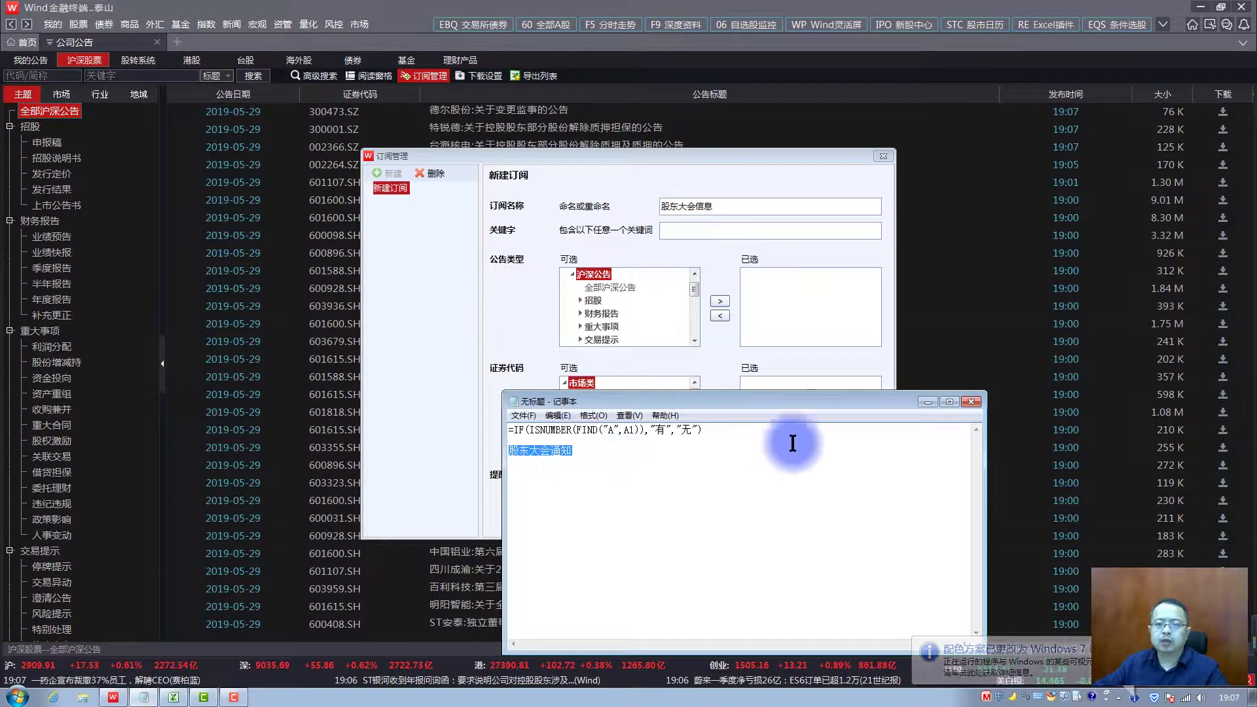
left_click(928, 402)
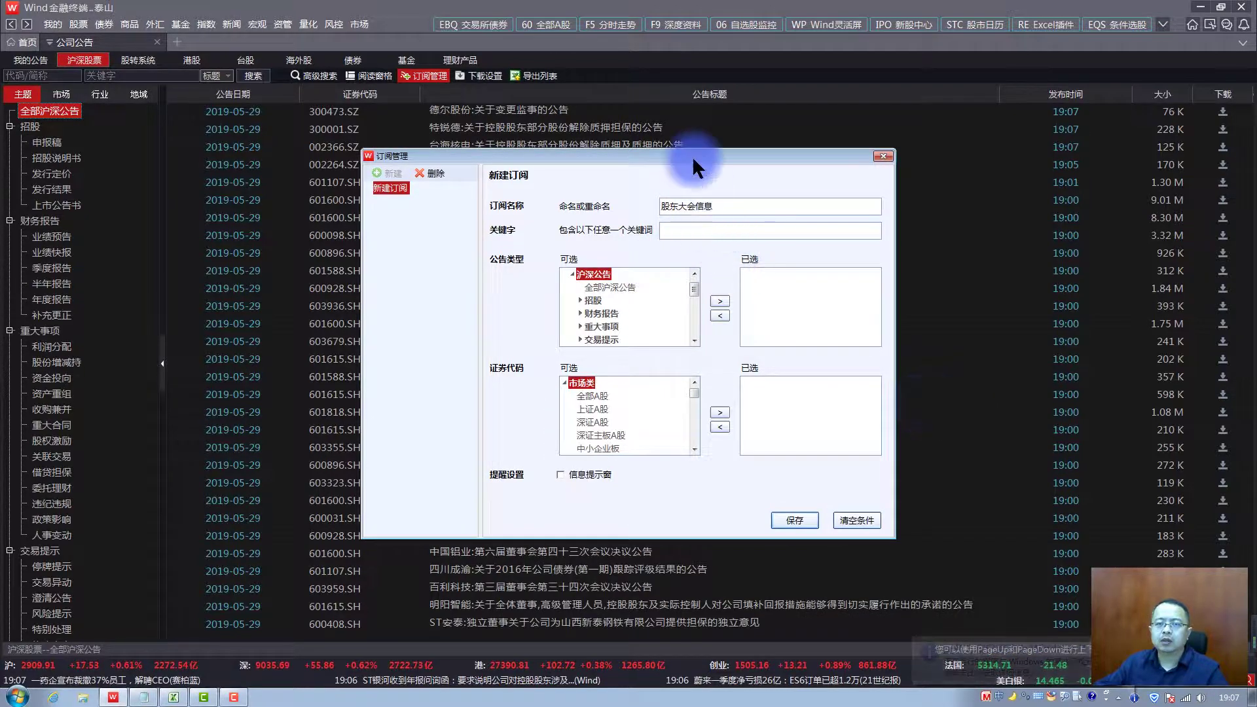
left_click_drag(695, 156, 709, 154)
key("ctrl+v")
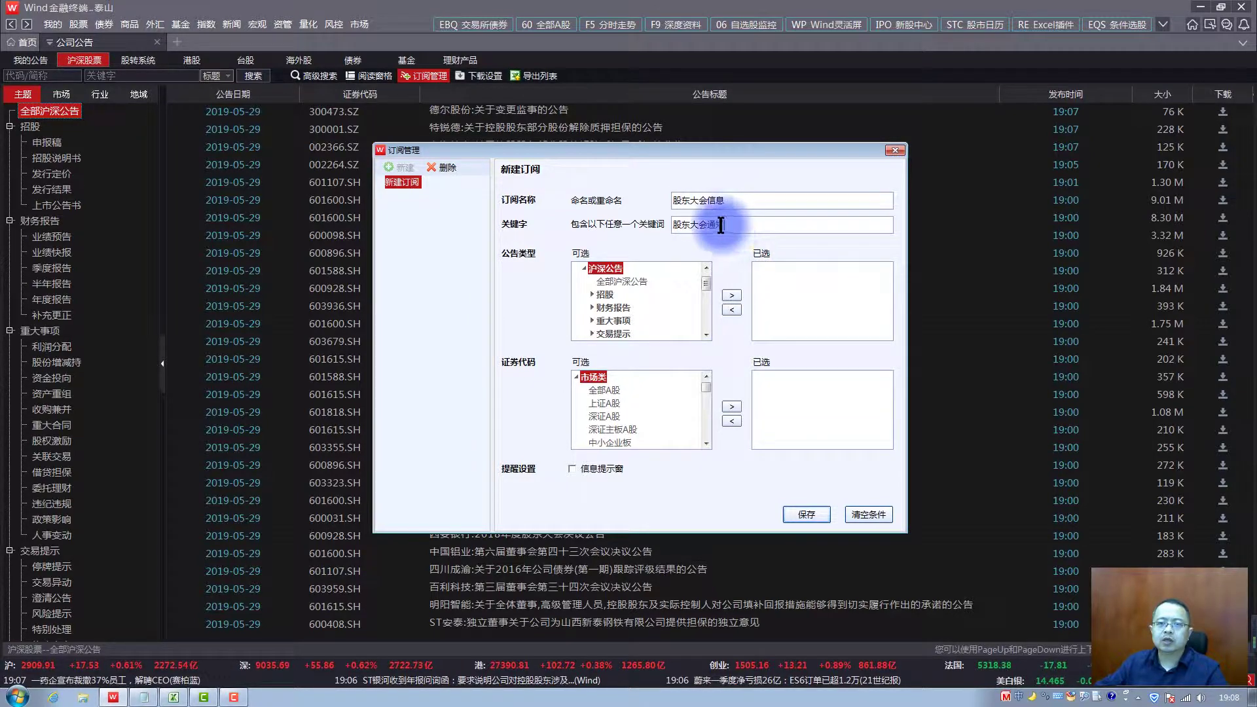
Add 全部沪深公告 announcement types and the 市场类 securities category, then save the subscription.
left_click_drag(665, 155, 659, 179)
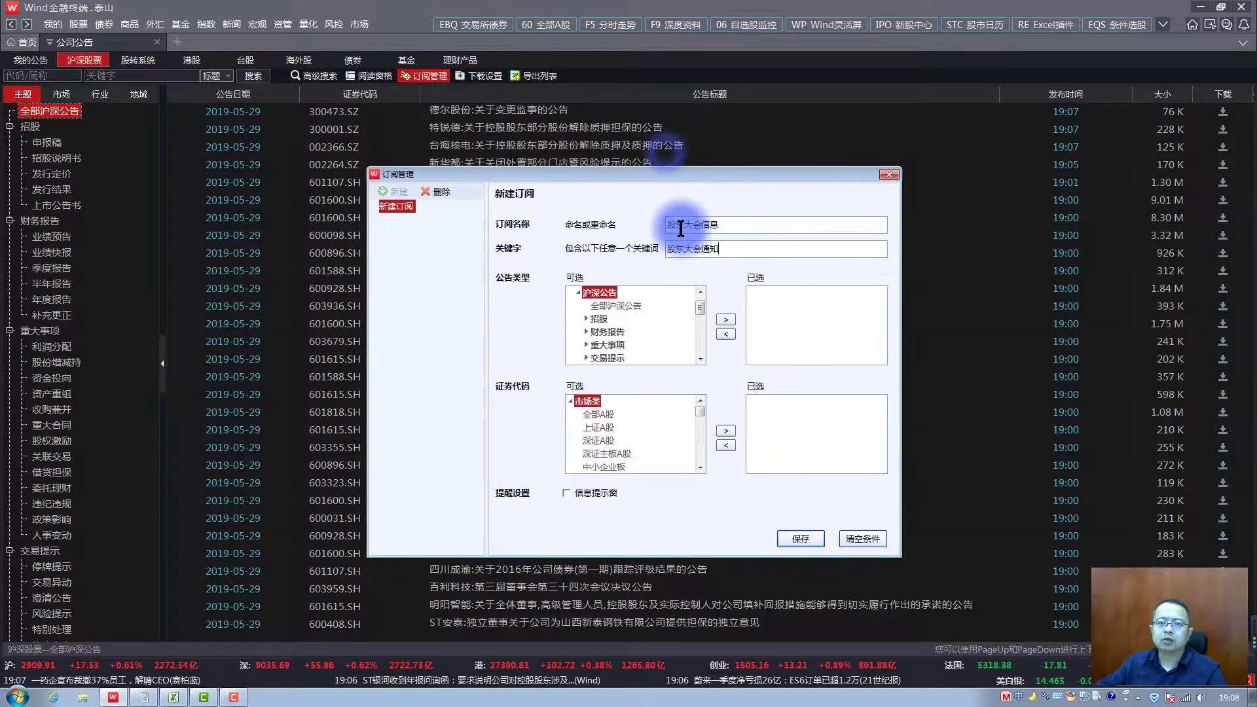
left_click(725, 321)
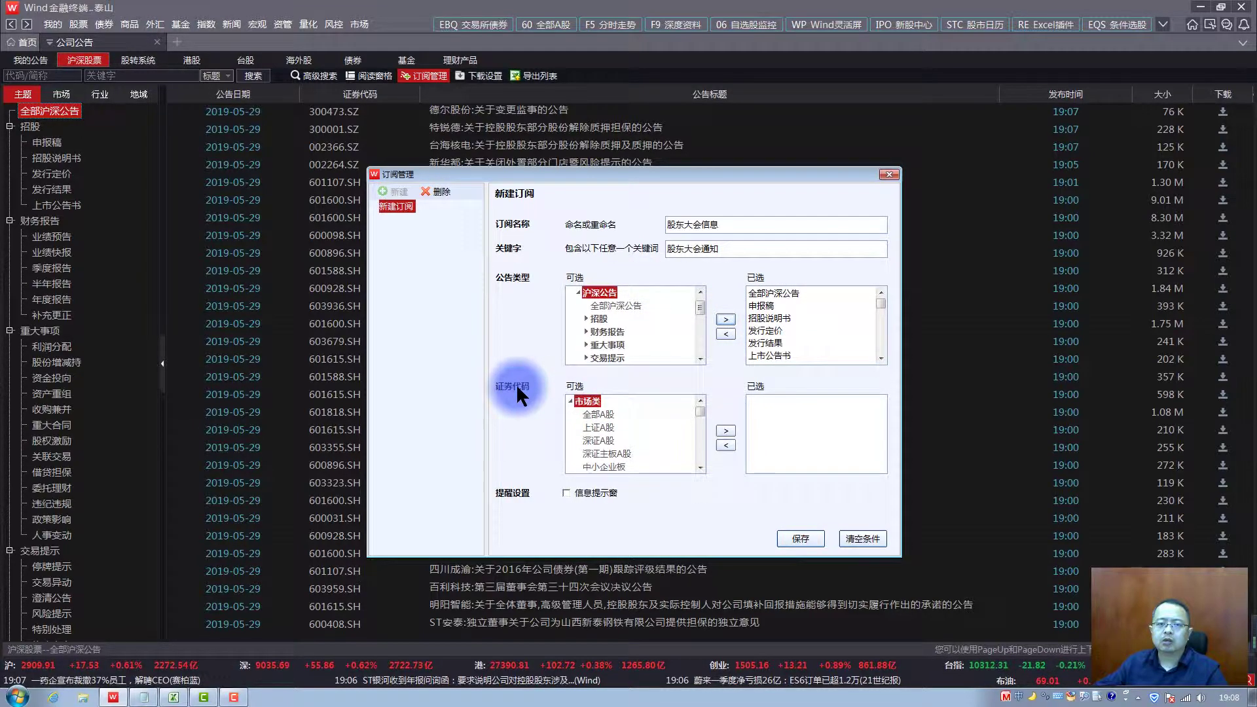
left_click(726, 430)
left_click(798, 543)
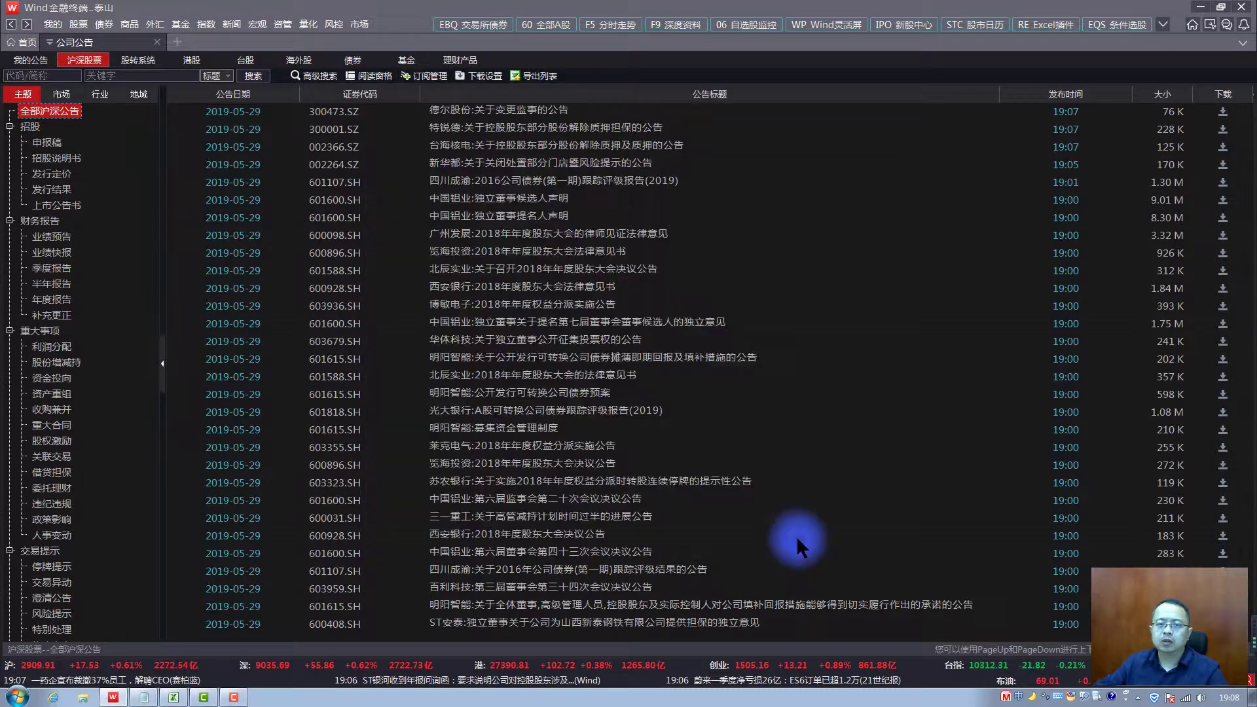
Search 我的公告 with the 股东大会信息 subscription to list the shareholder meeting notices.
left_click(33, 59)
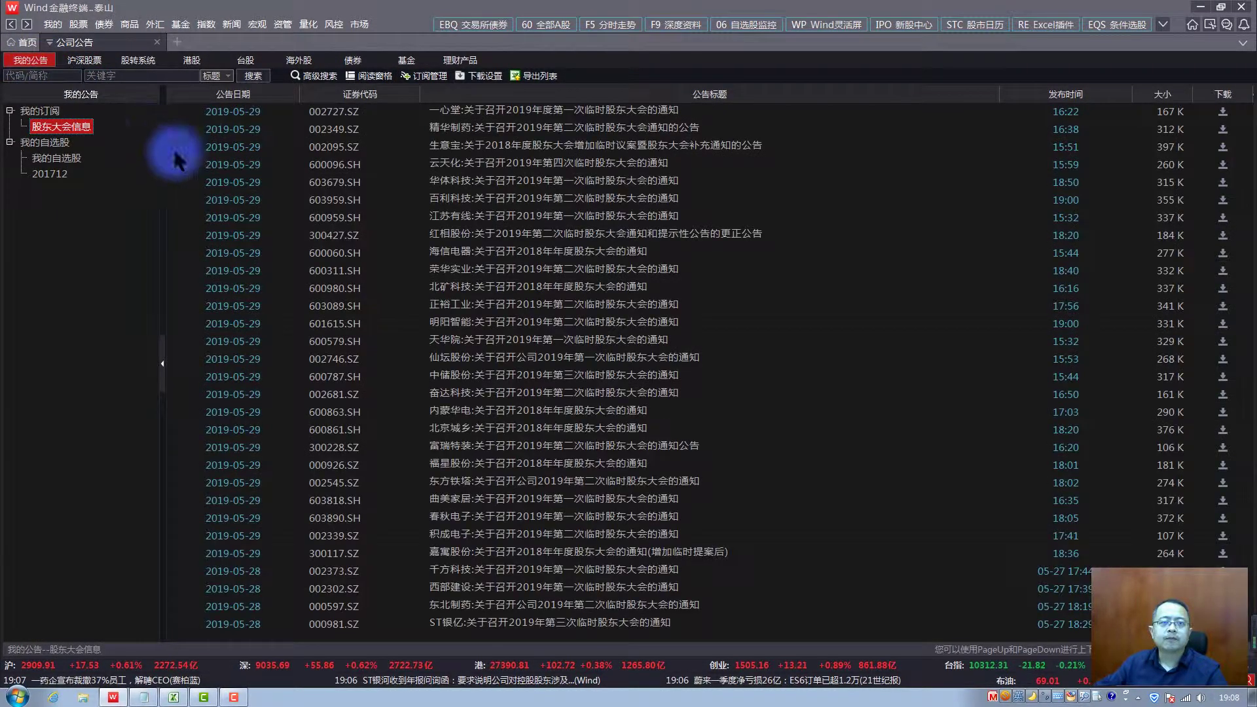
left_click(253, 76)
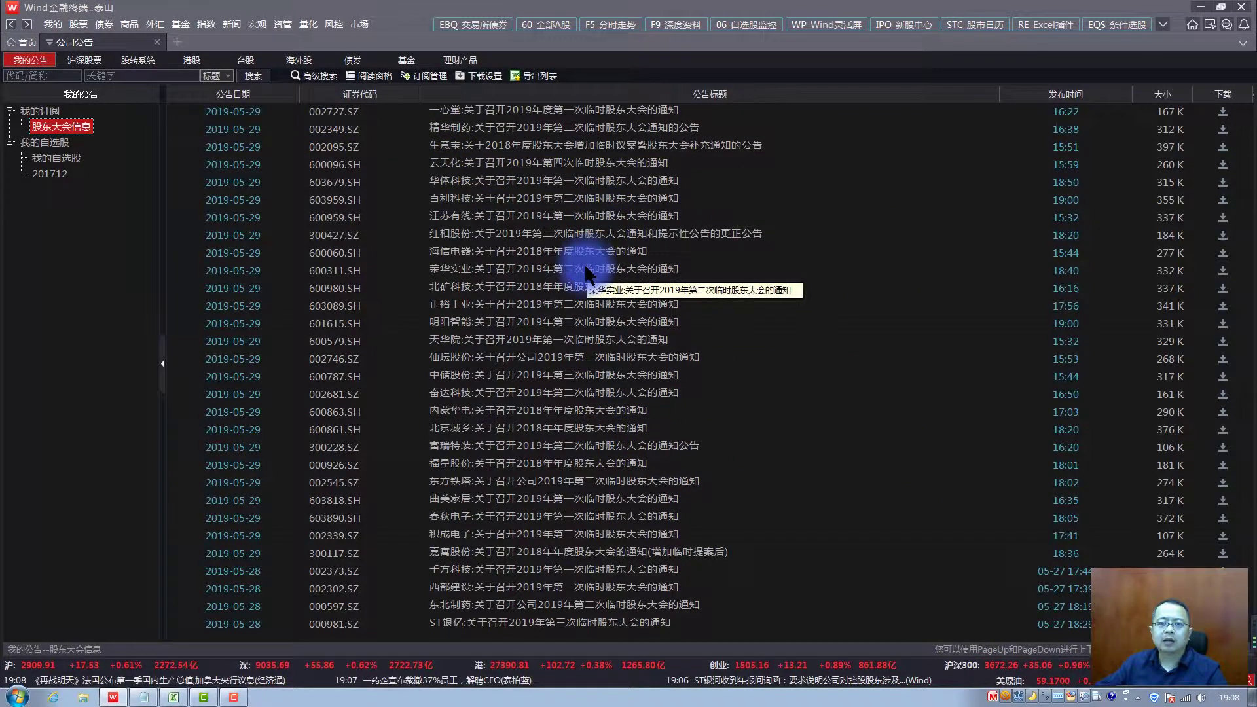
Read the 海信电器 notice, marking its meeting address 青岛市东海西路17号, then close it.
double_click(596, 251)
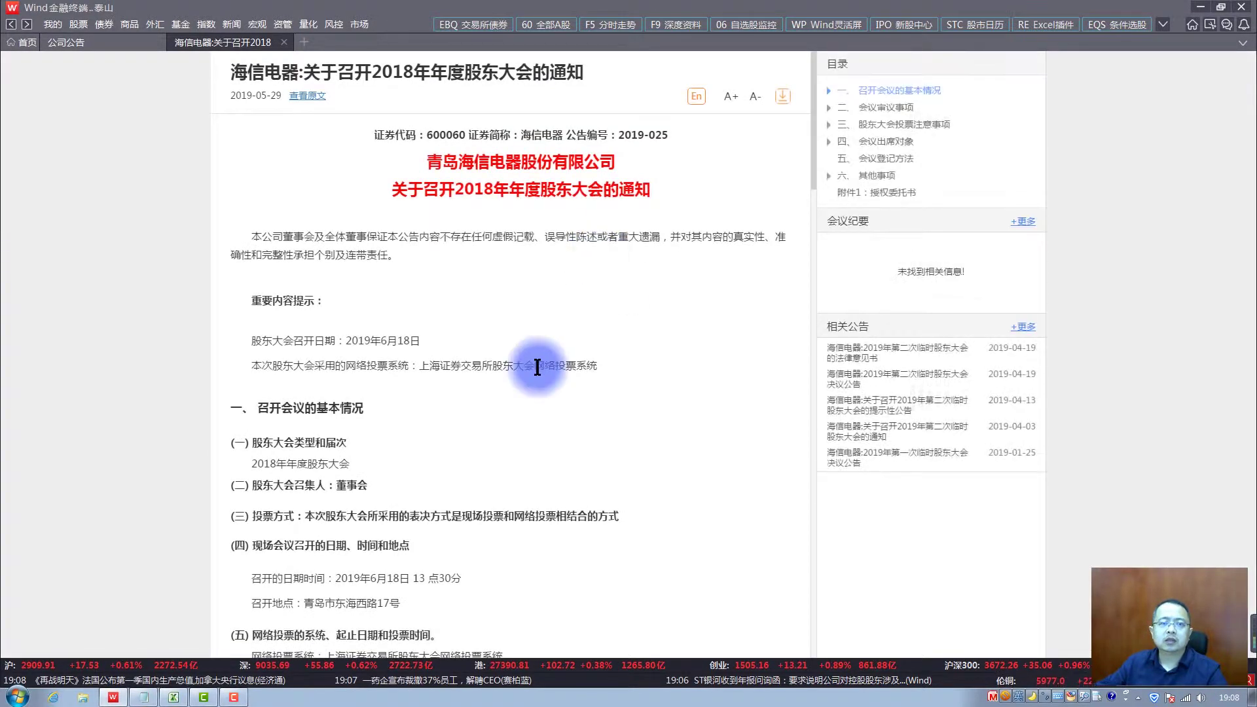
scroll(536, 363, "down", 2)
scroll(536, 364, "down", 5)
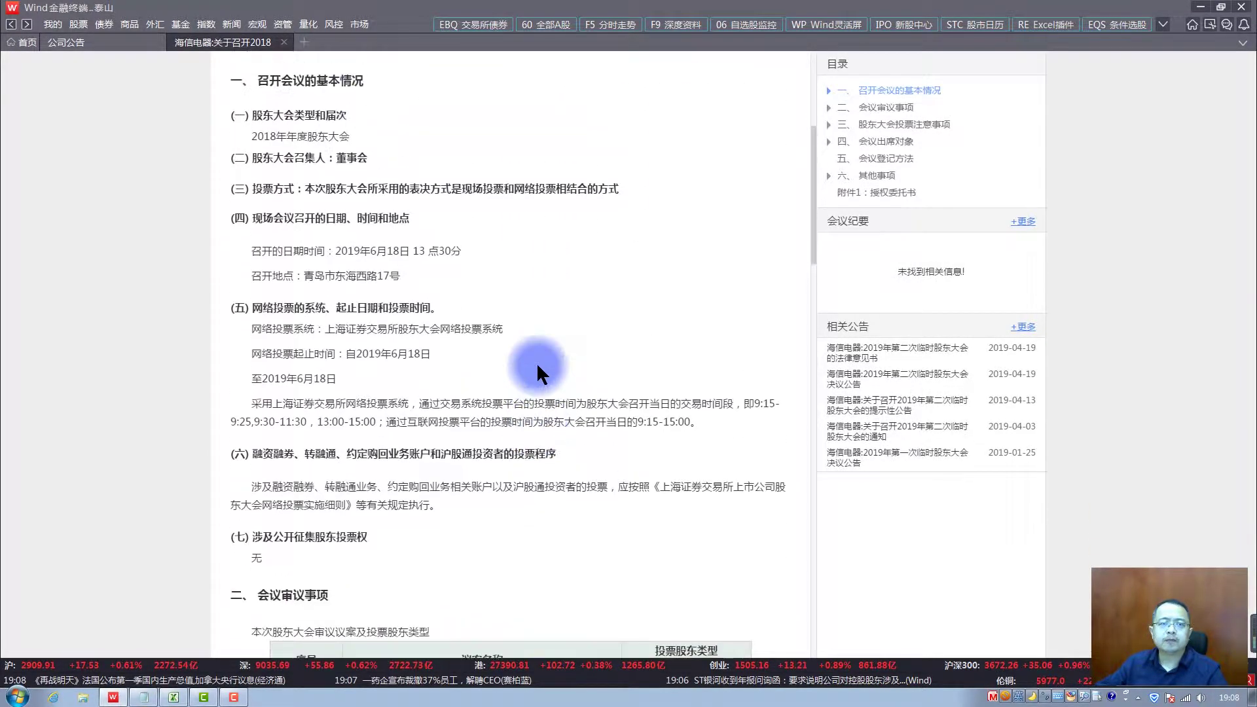
mouse_move(401, 275)
left_mouse_down()
mouse_move(304, 278)
mouse_move(392, 278)
left_mouse_up()
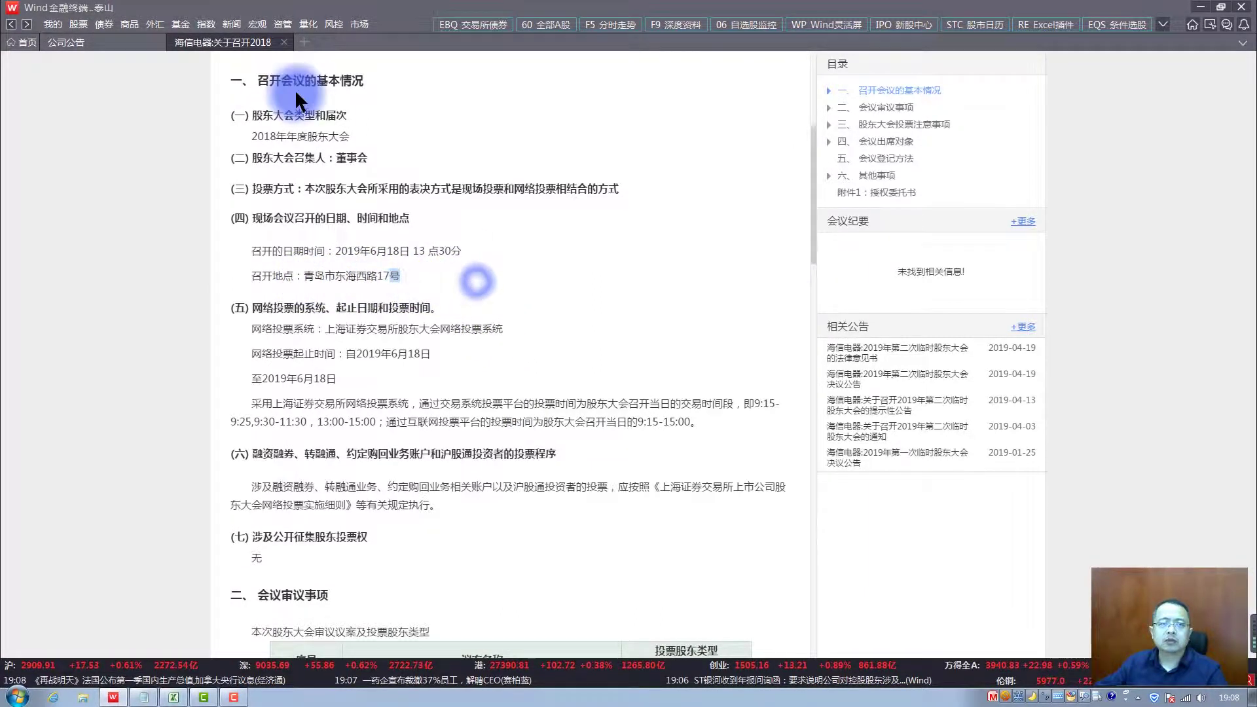
right_click(245, 37)
left_click(262, 51)
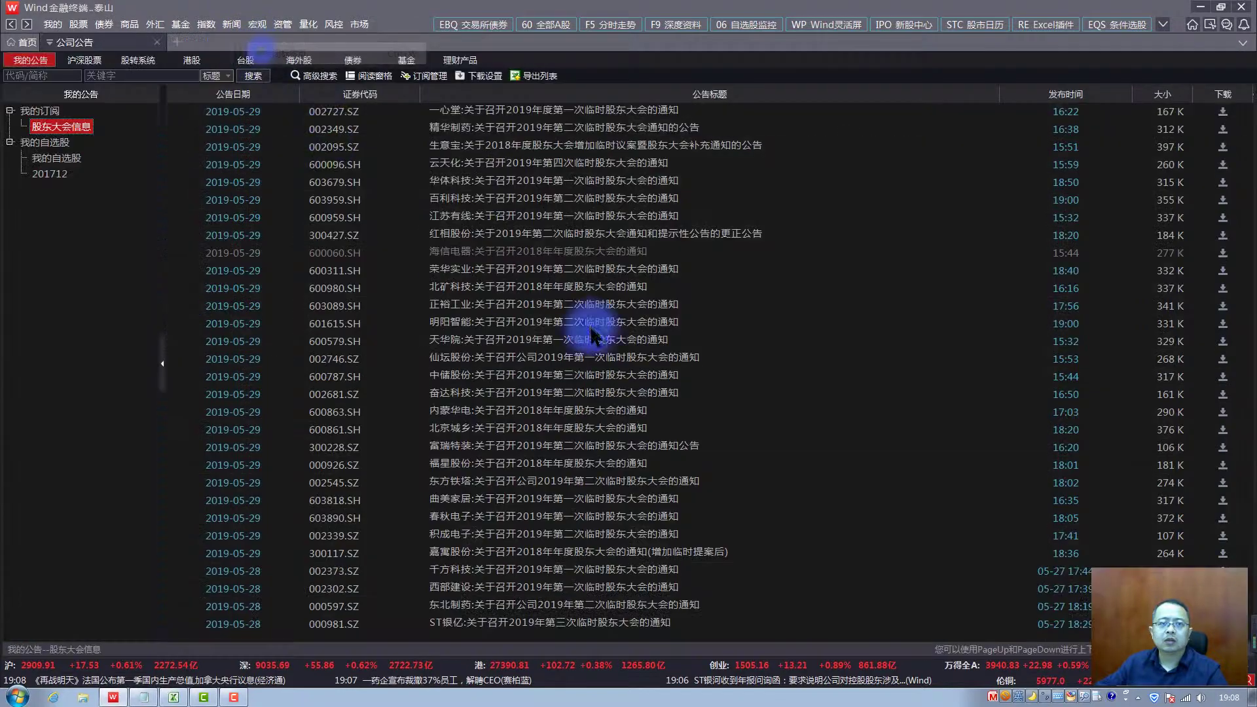
Read the 奋达科技 meeting notice, then return to the 公司公告 results list.
left_click(554, 378)
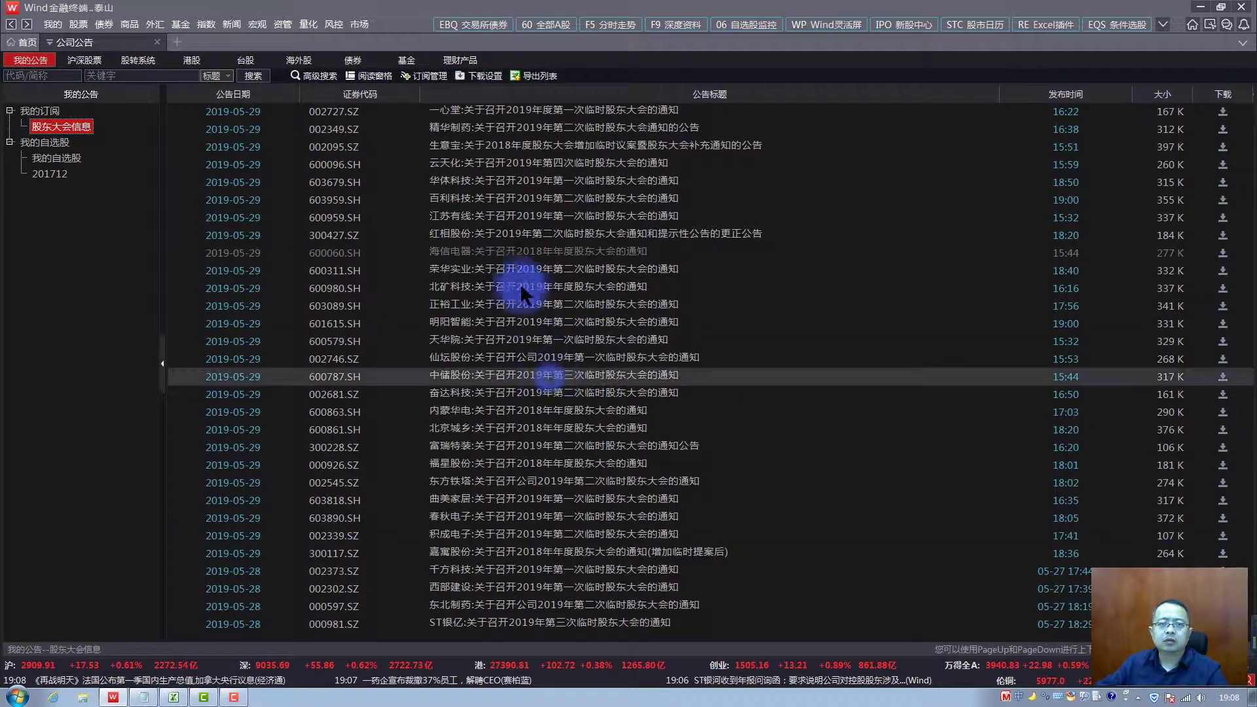
left_click(472, 150)
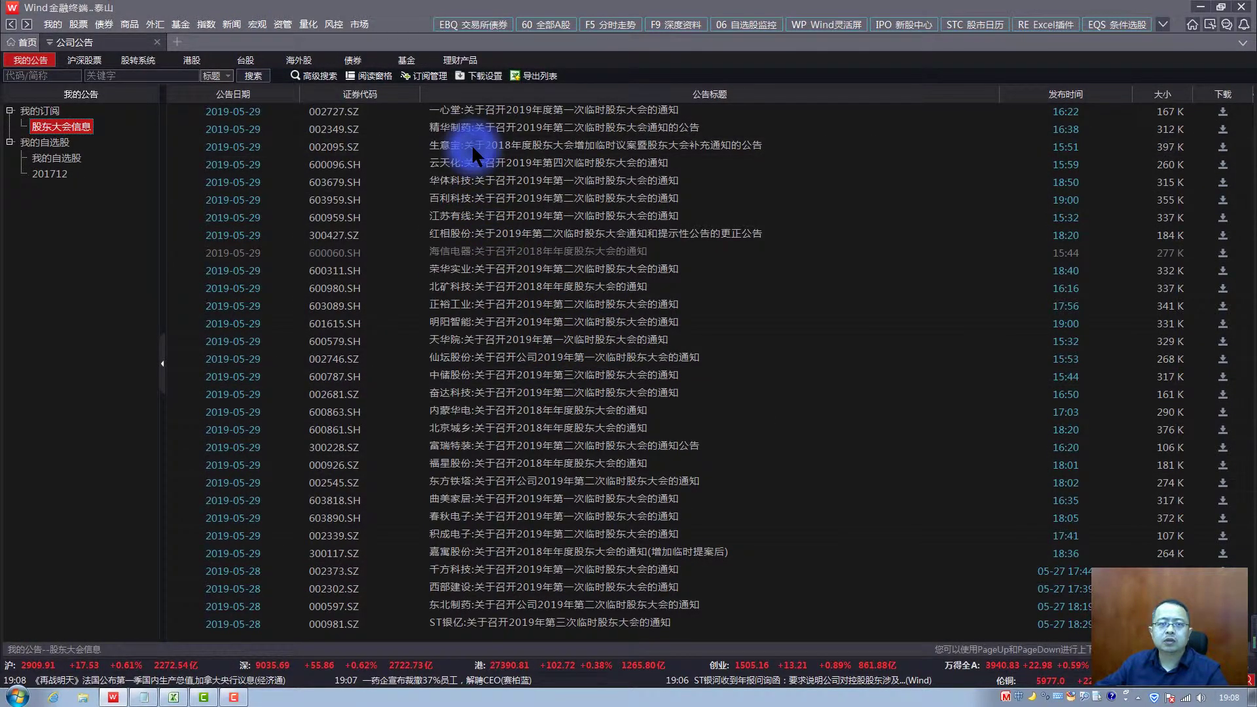
double_click(488, 393)
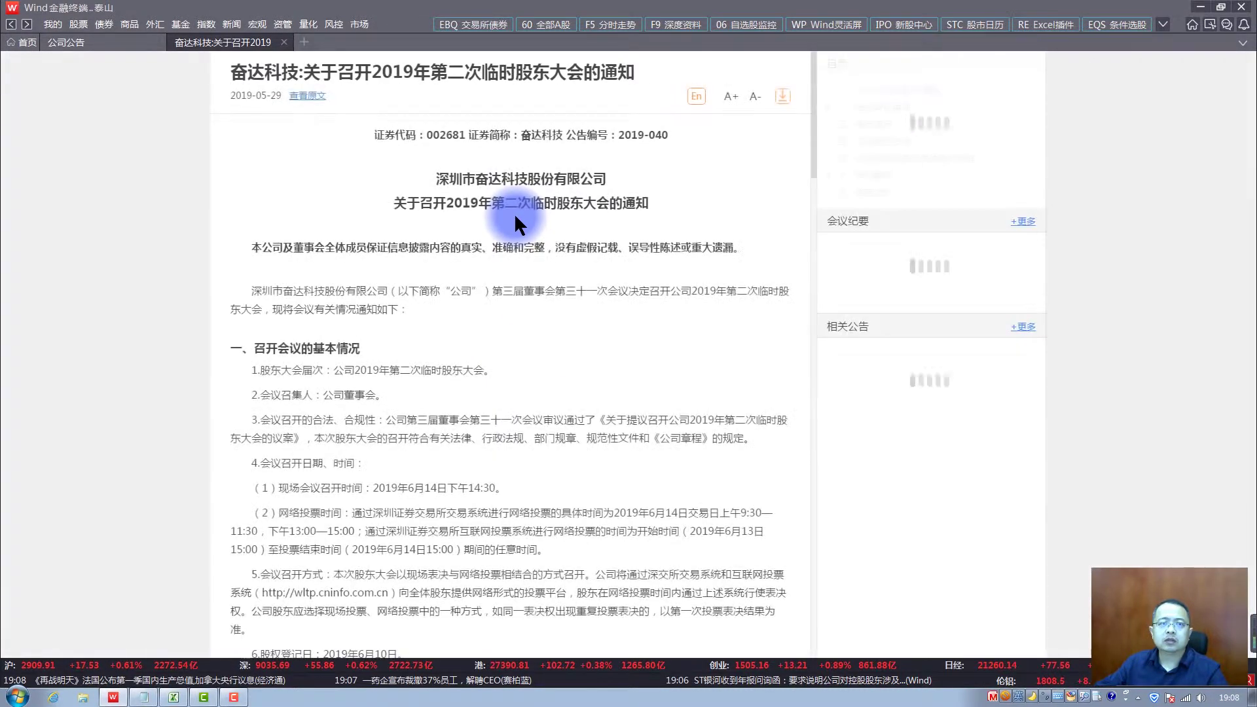
scroll(484, 429, "down", 2)
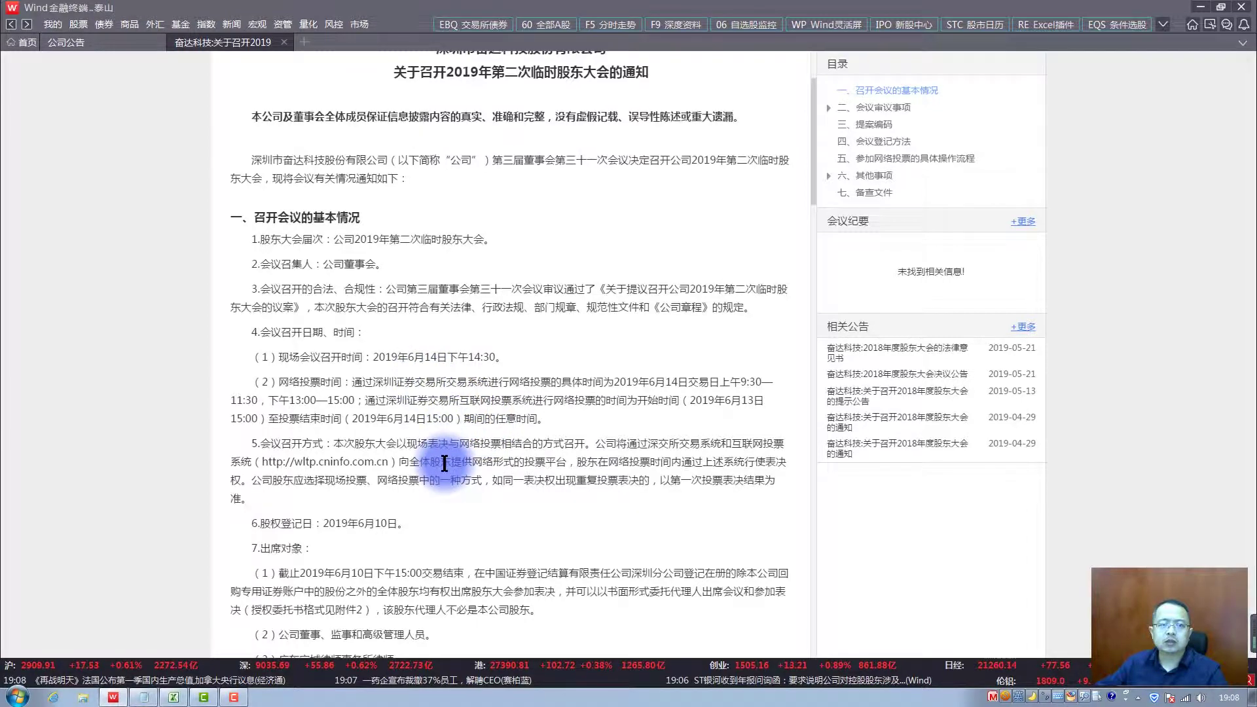
scroll(444, 464, "down", 2)
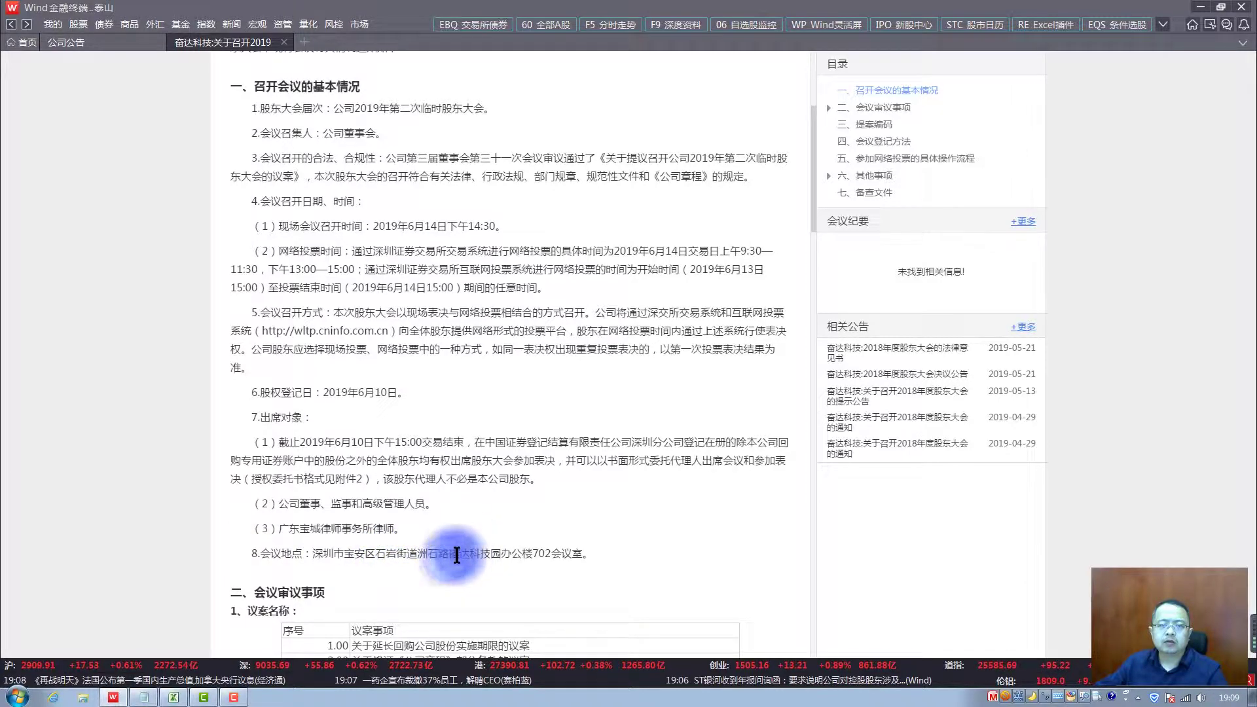
scroll(570, 475, "up", 4)
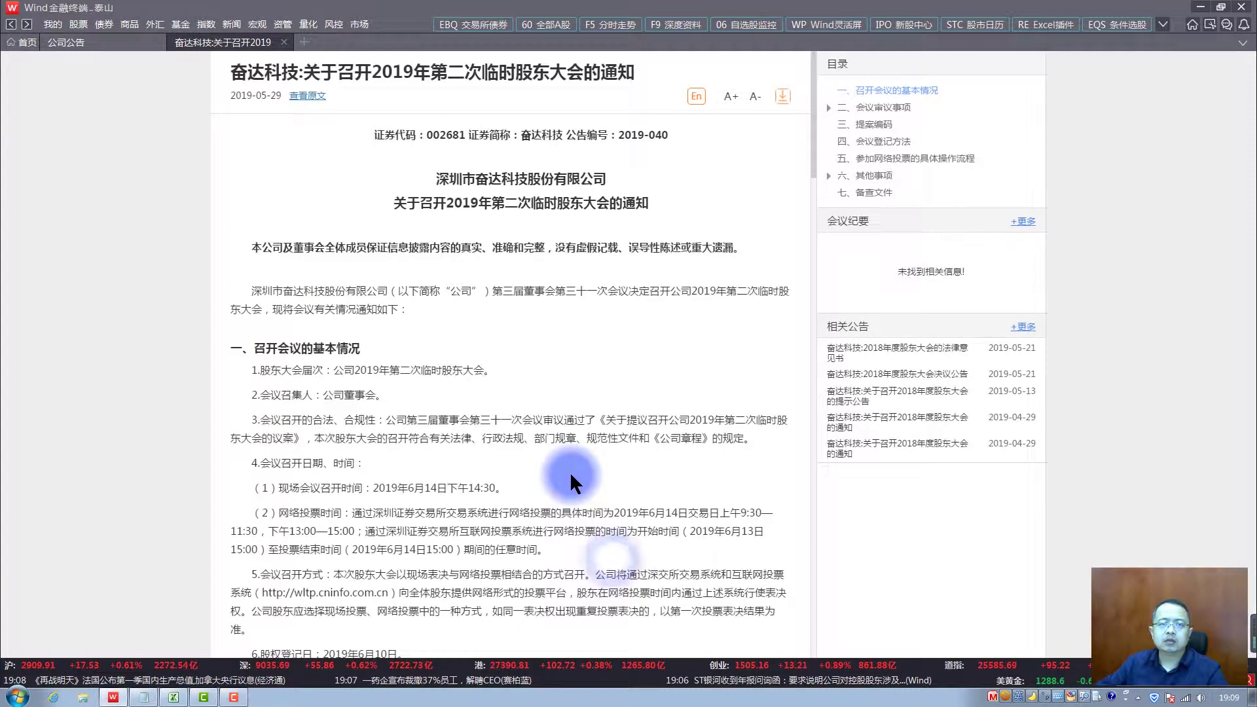
left_click(97, 43)
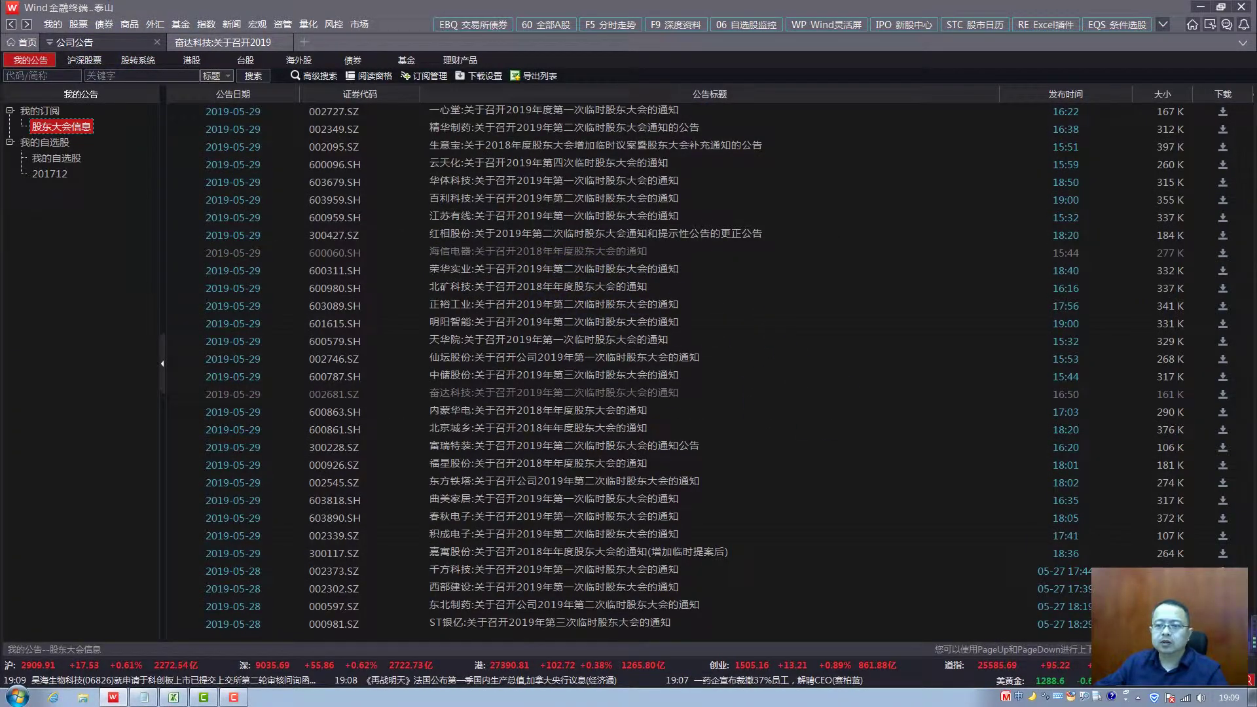
key("Page_Down")
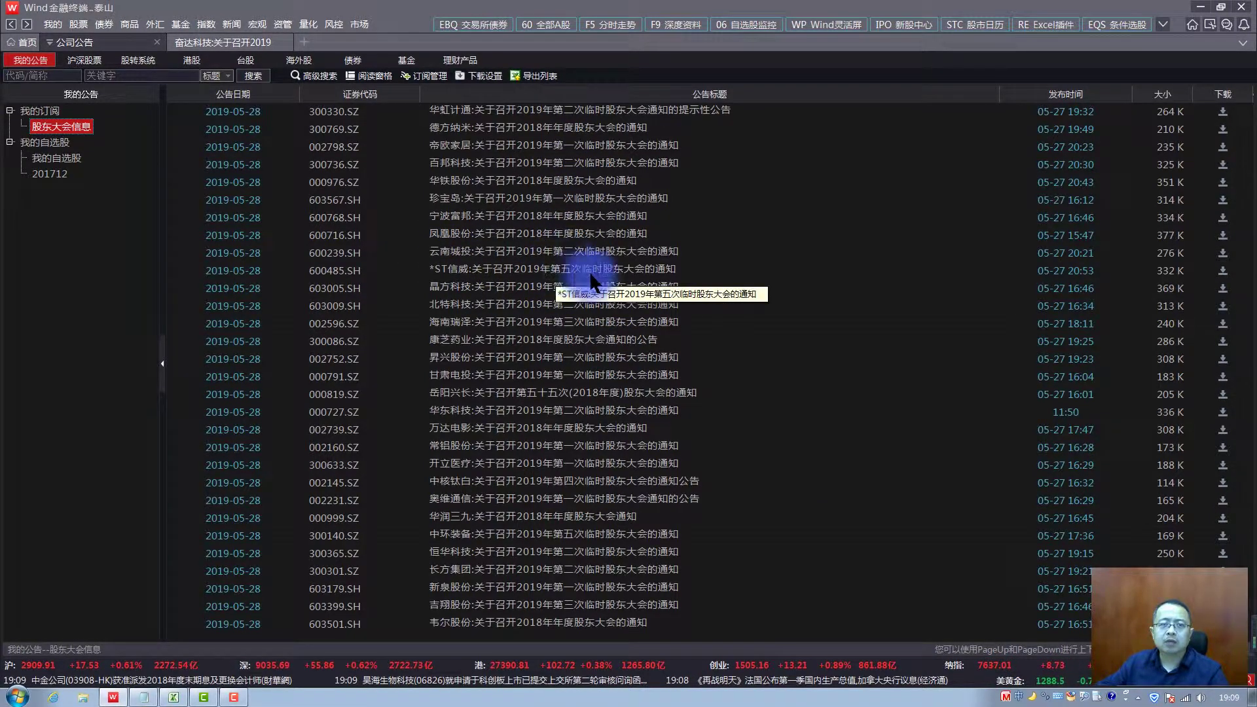
left_click(209, 42)
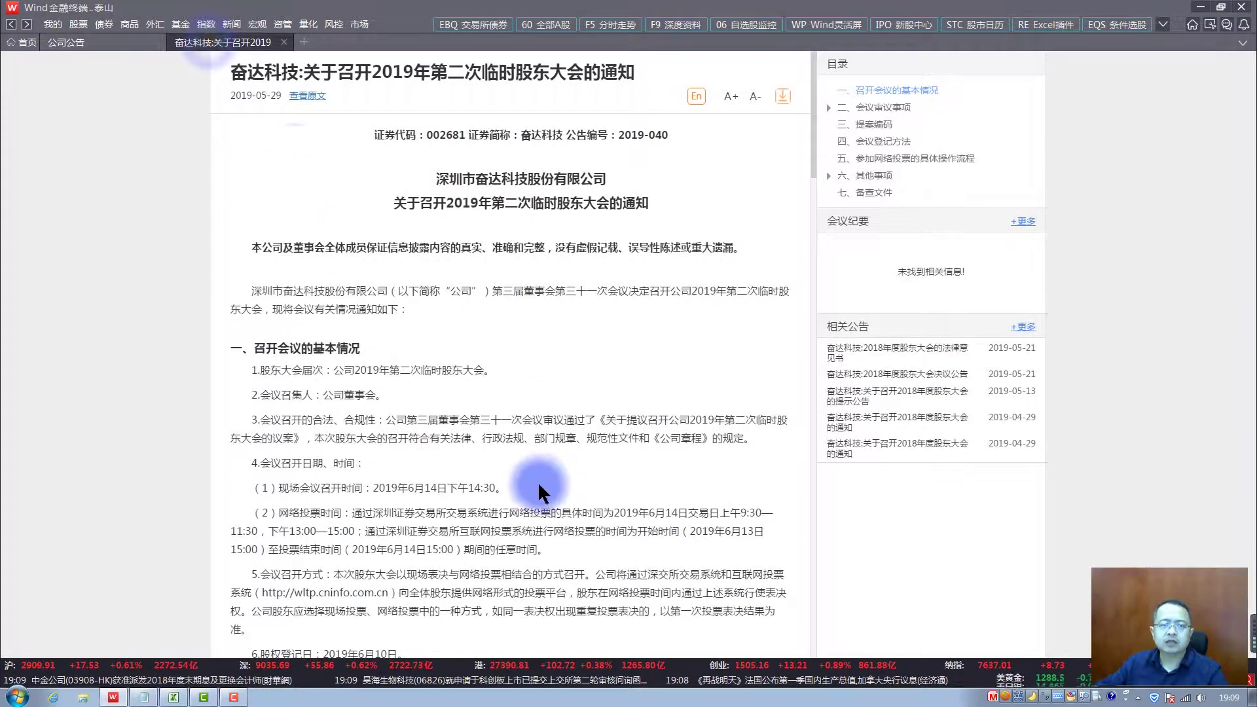
scroll(529, 484, "down", 3)
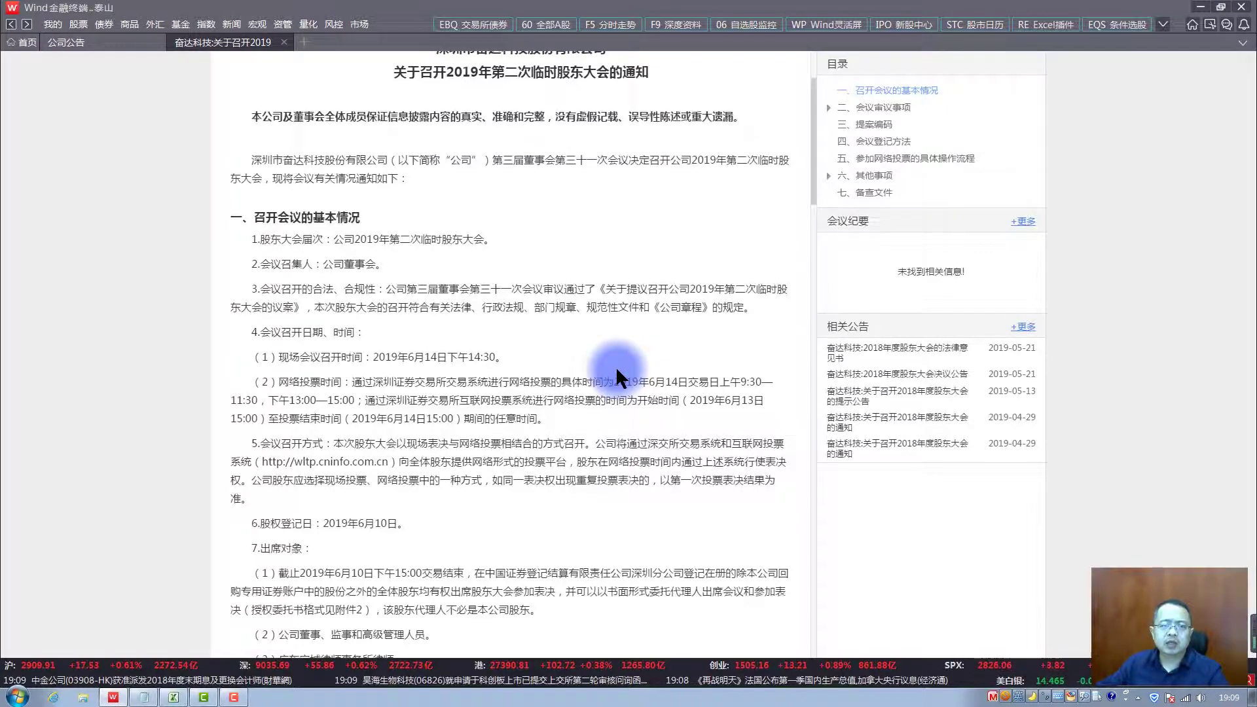
scroll(615, 370, "up", 3)
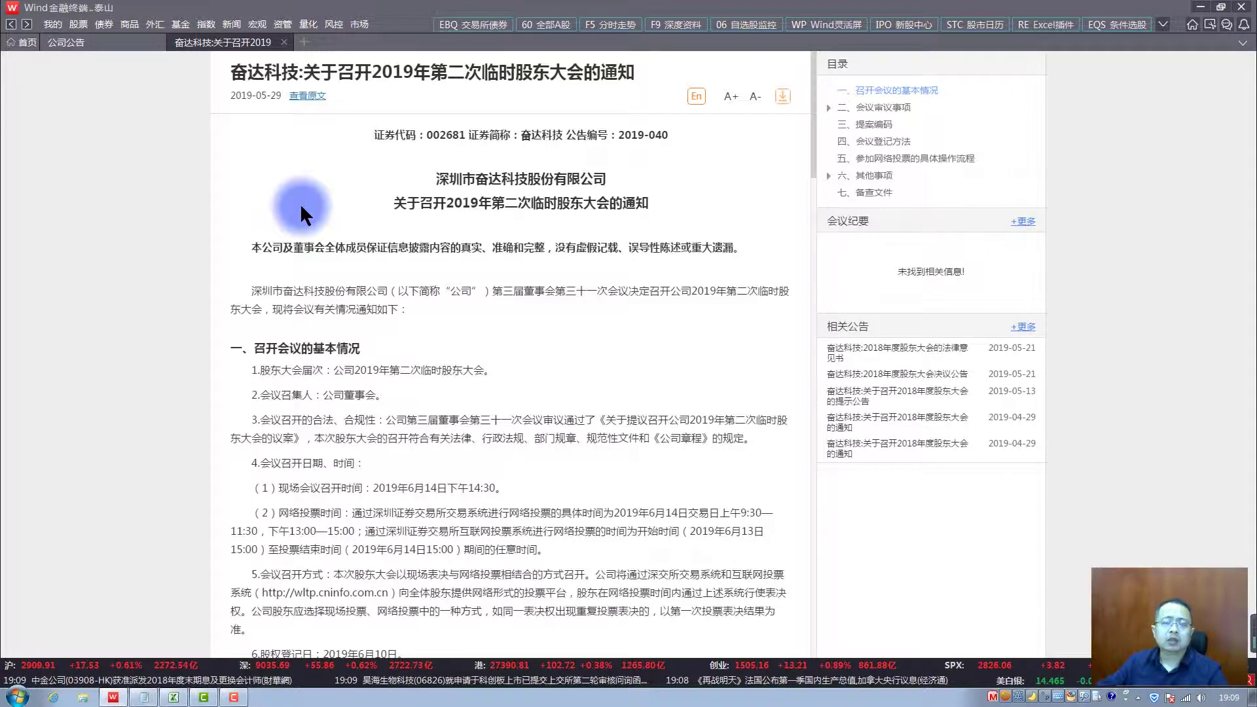
left_click(100, 39)
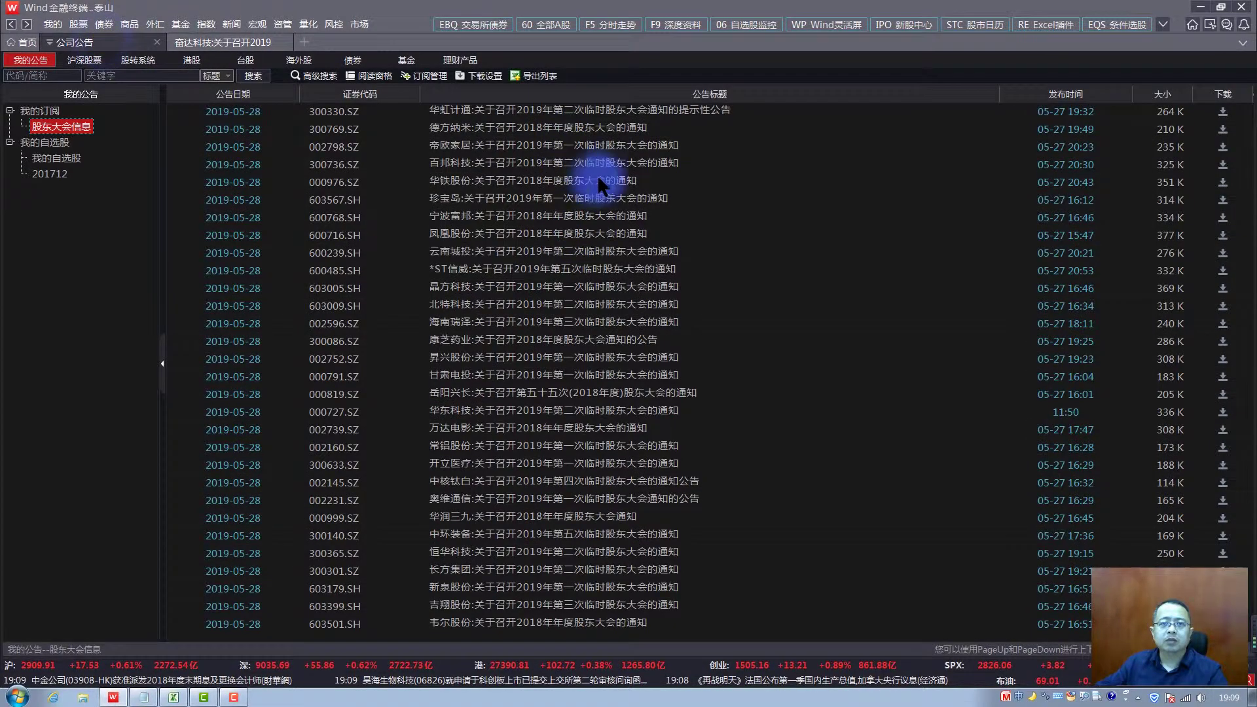
Export the full announcement list as an Excel file named 公司公告 to the desktop.
left_click(543, 78)
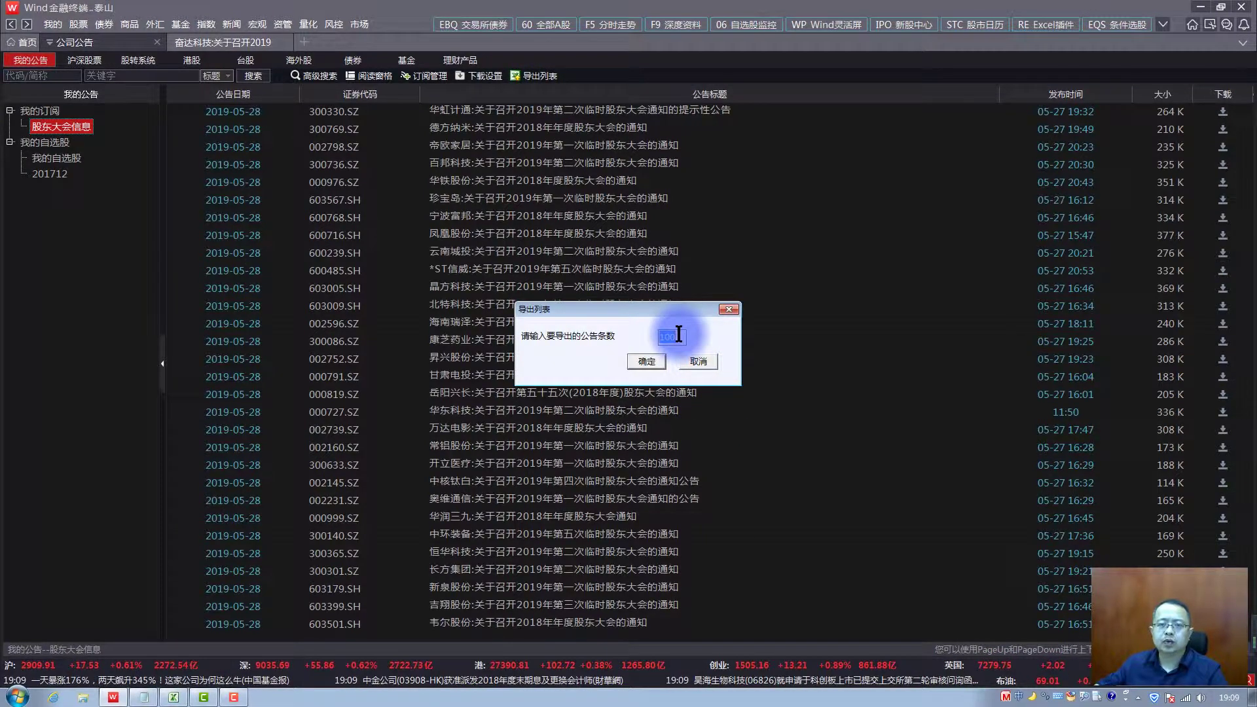
left_click(647, 362)
left_click(482, 242)
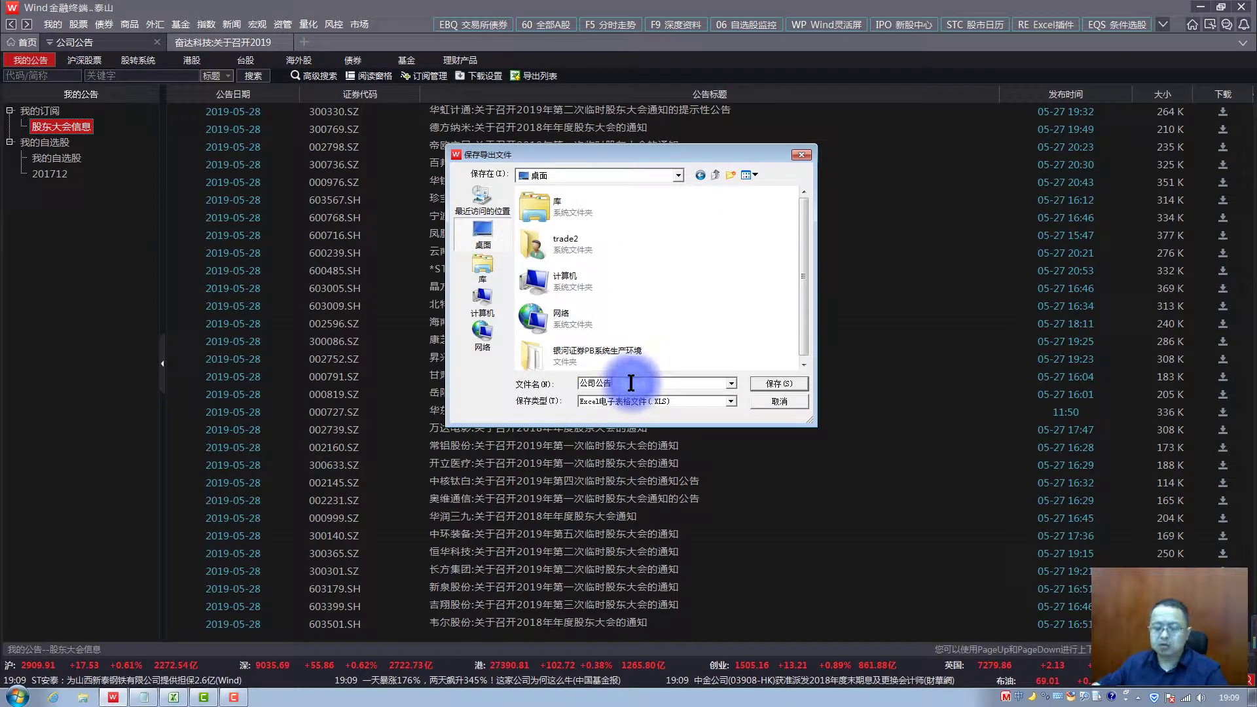
type("ts")
type("st")
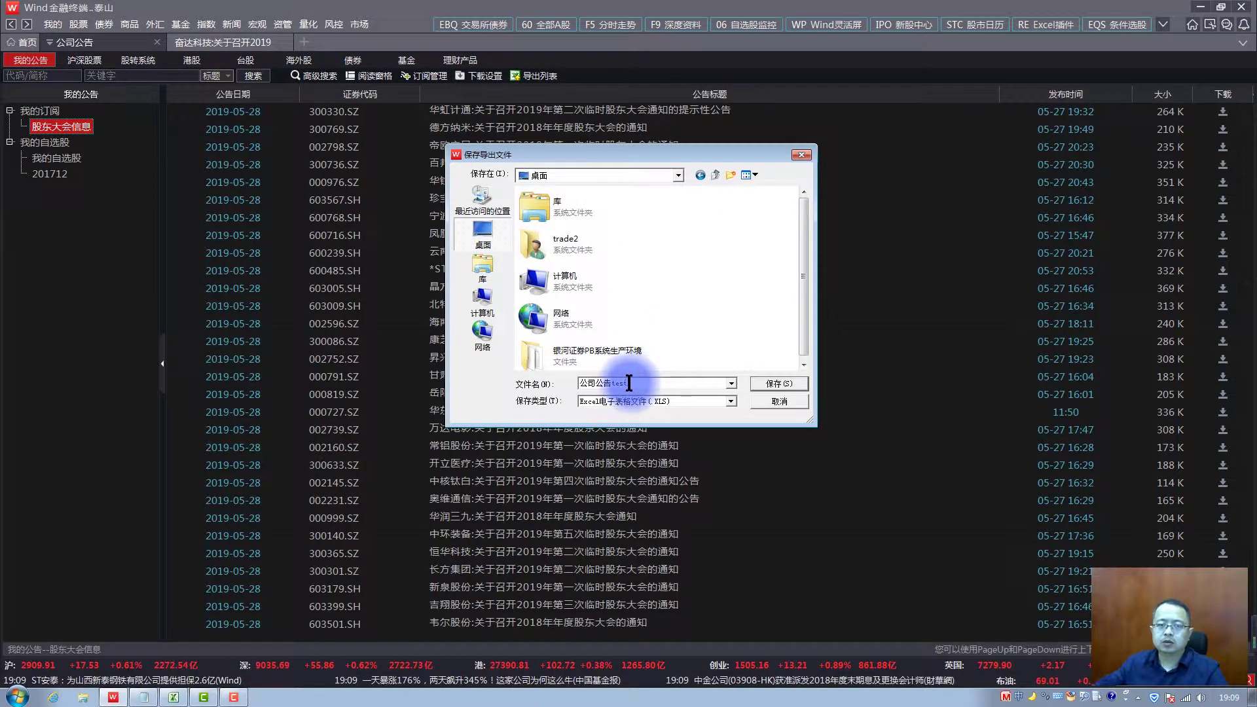
left_click(795, 382)
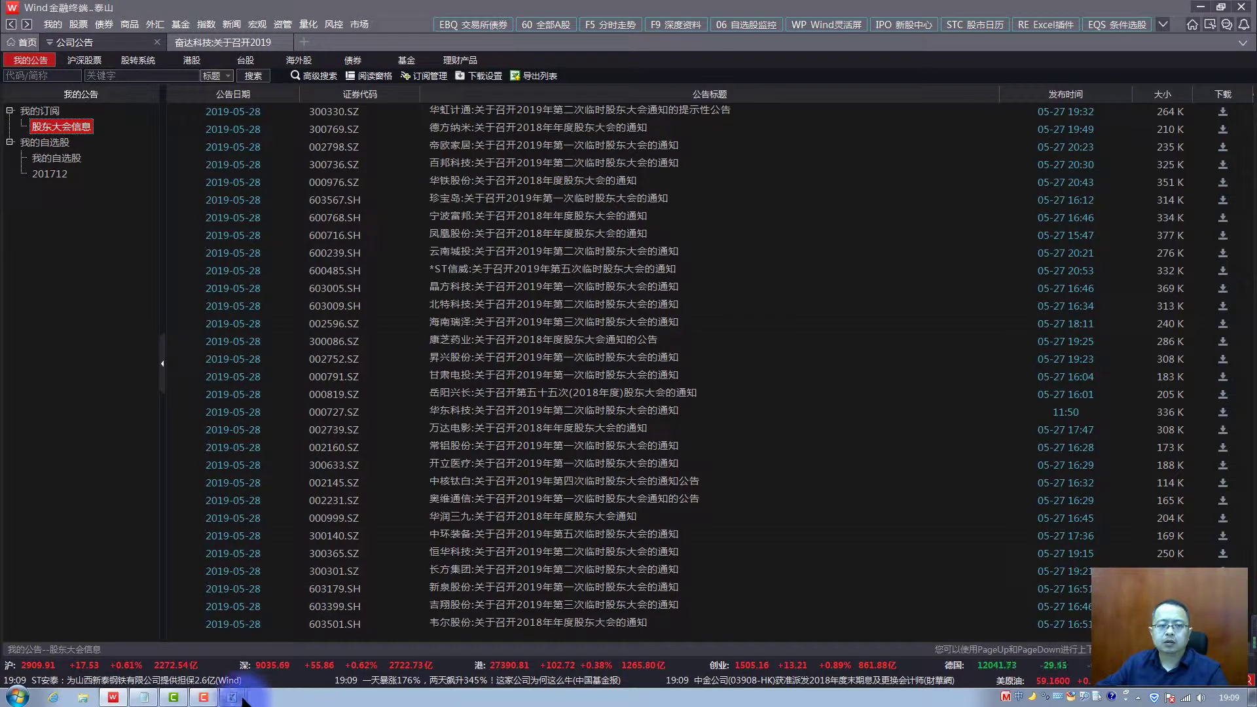
Open the exported 公司公告 workbook, resize columns B, C and D, and dismiss the news popup.
mouse_move(232, 698)
left_click(229, 671)
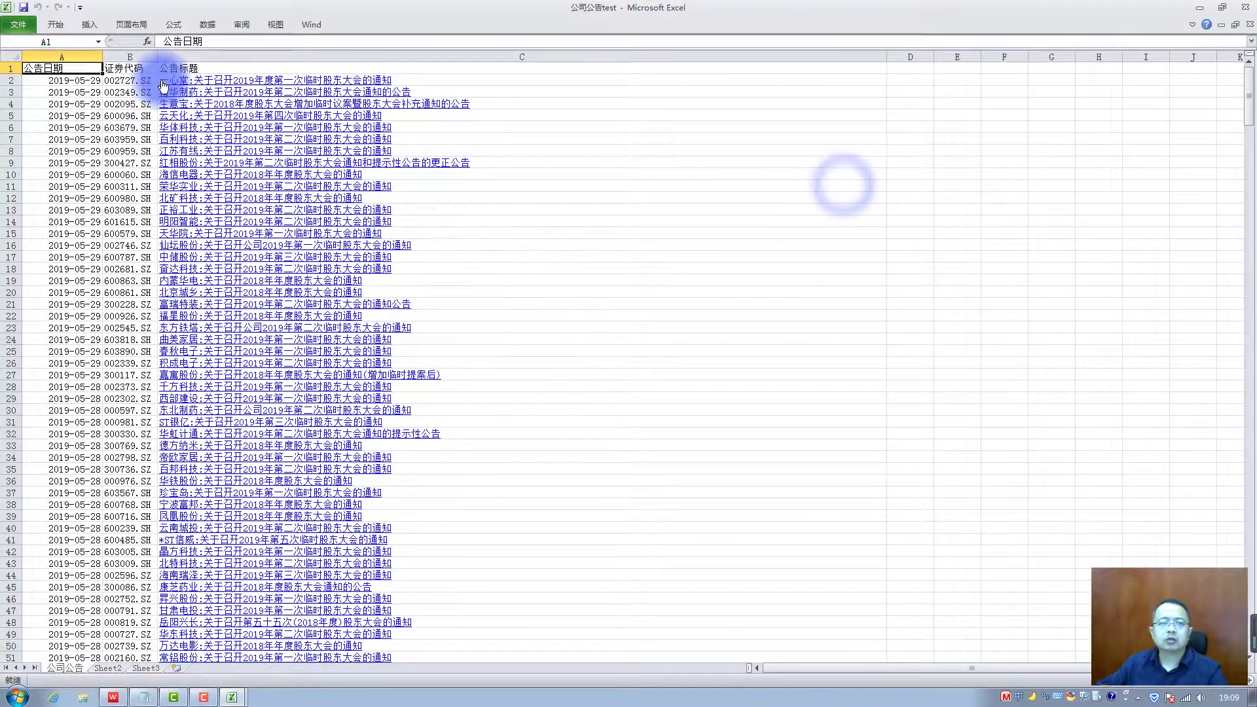
left_click_drag(157, 58, 102, 58)
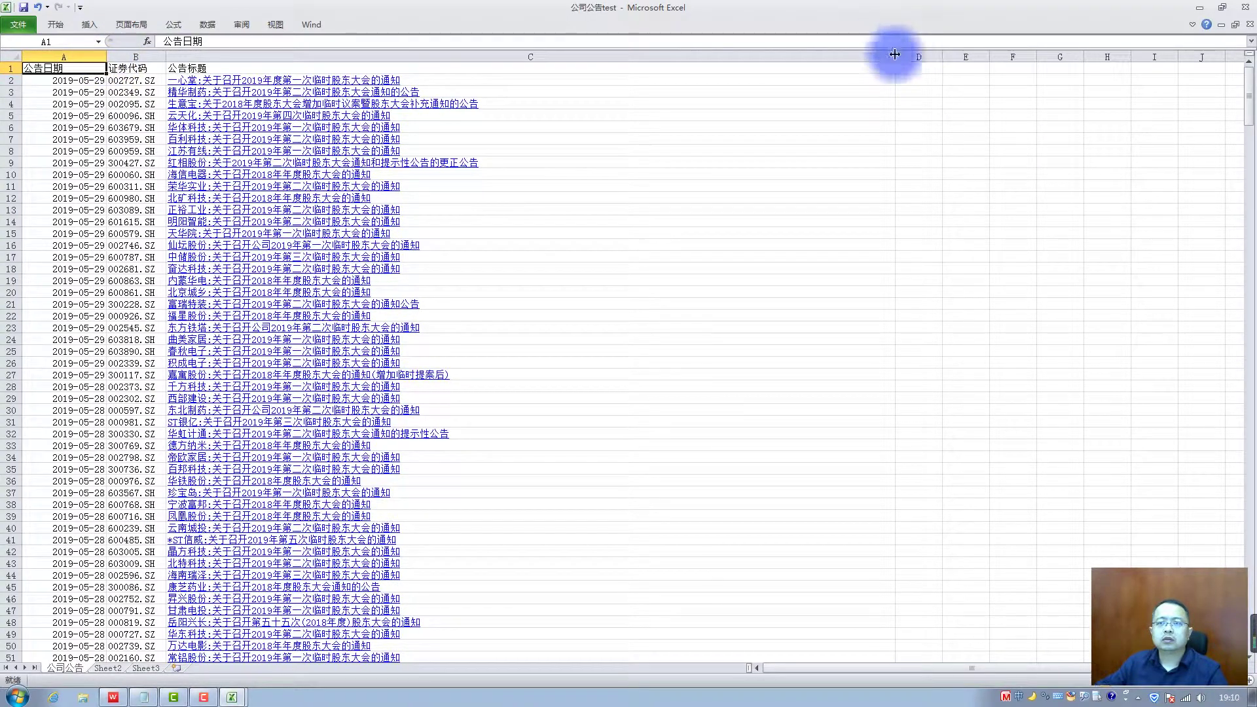
mouse_move(896, 57)
left_mouse_down()
mouse_move(541, 58)
mouse_move(701, 58)
left_mouse_up()
left_click(600, 84)
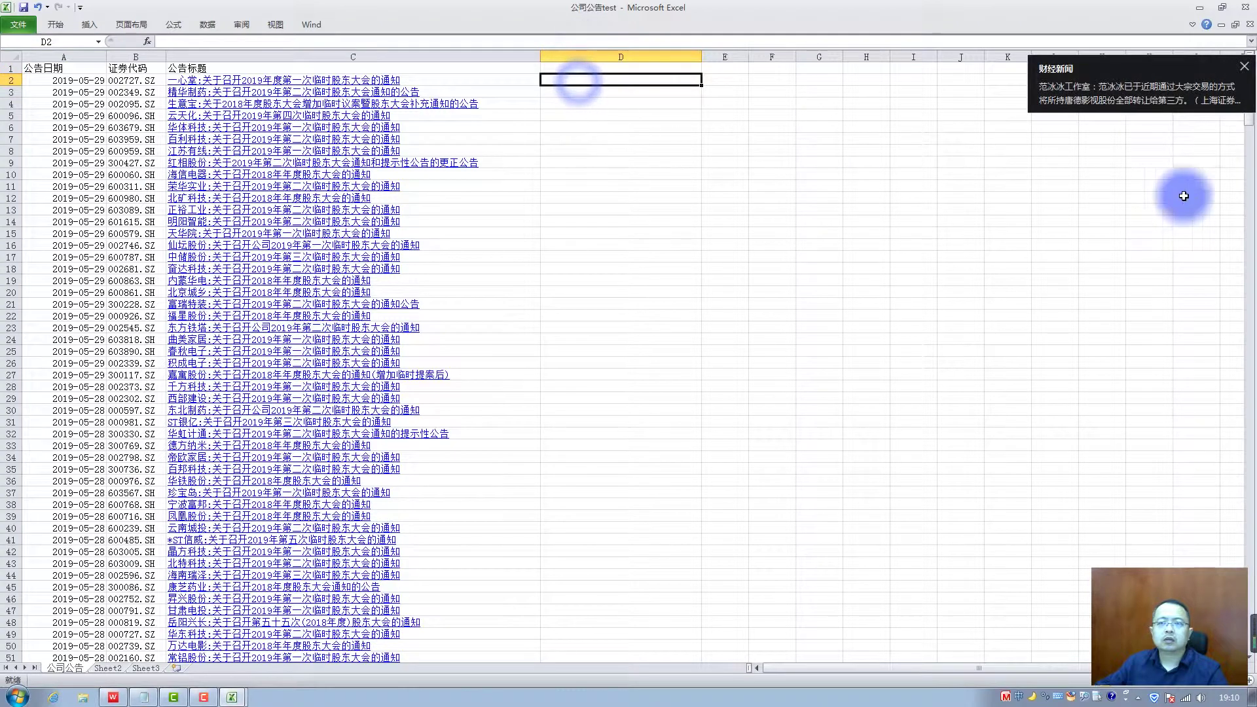
left_click(1245, 66)
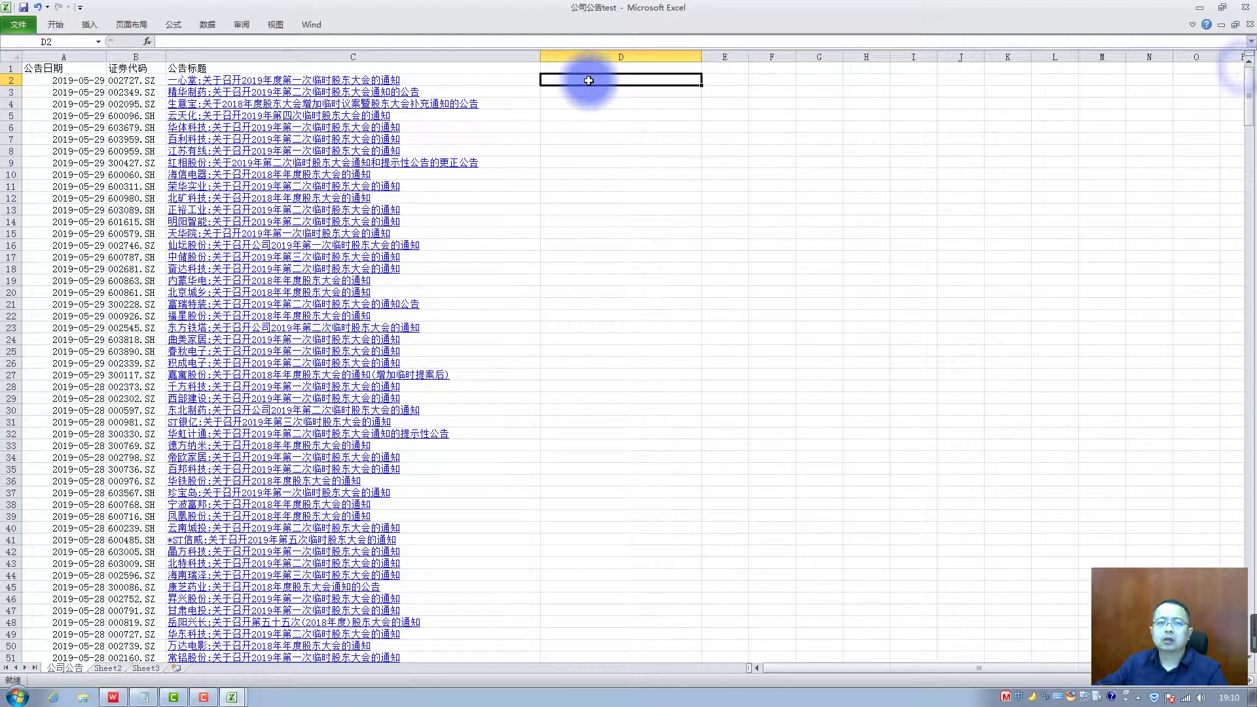
left_click(312, 24)
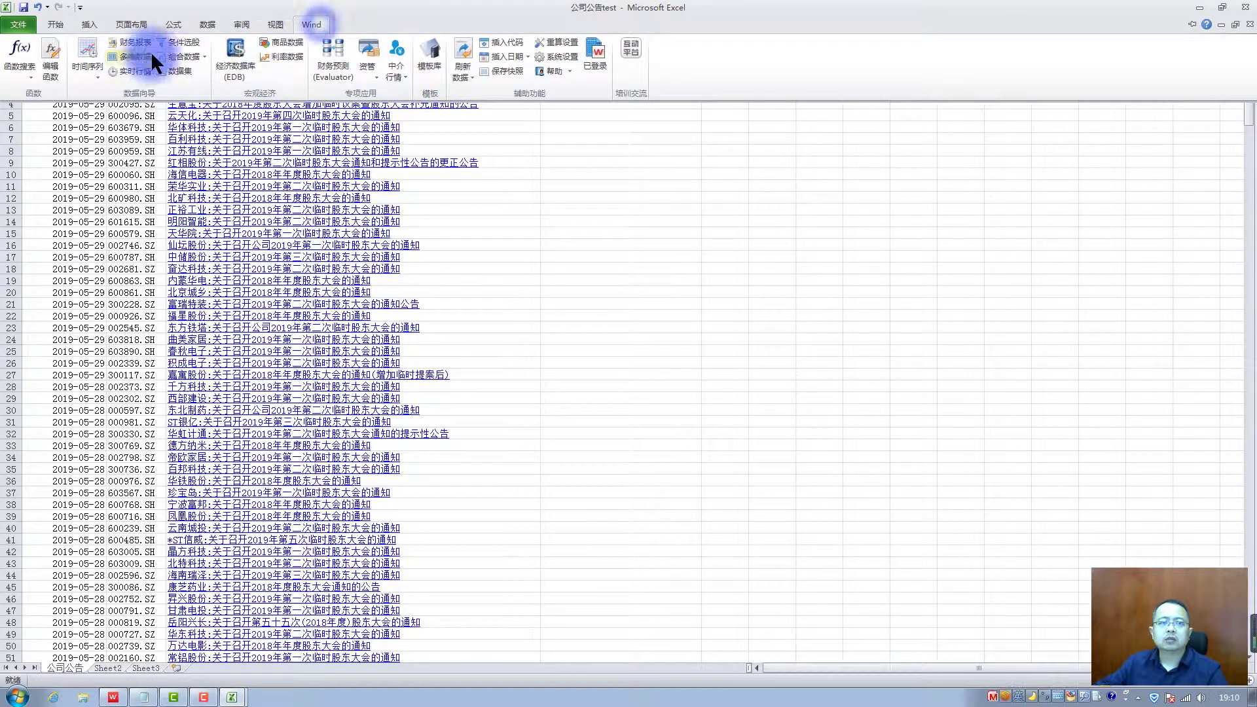
Find the 注册地址 function in Wind's function search and insert =s_info_address(B2) into D2.
left_click(20, 56)
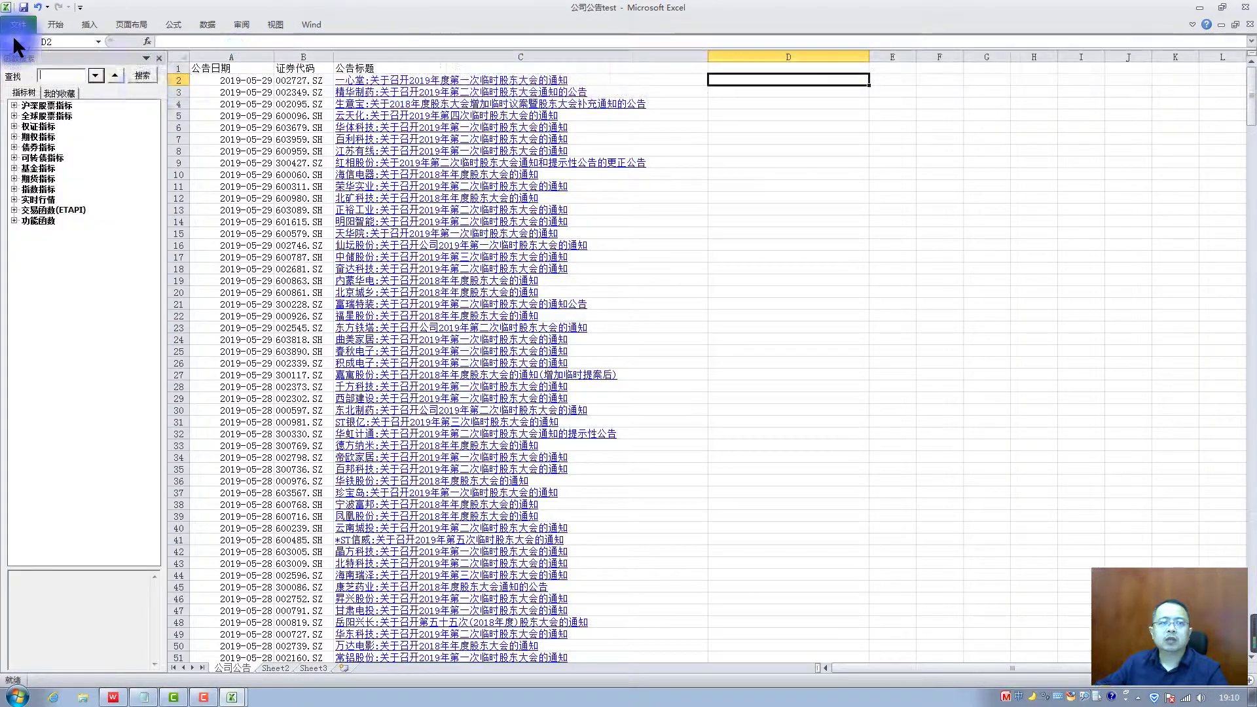
left_click(313, 24)
left_click(308, 24)
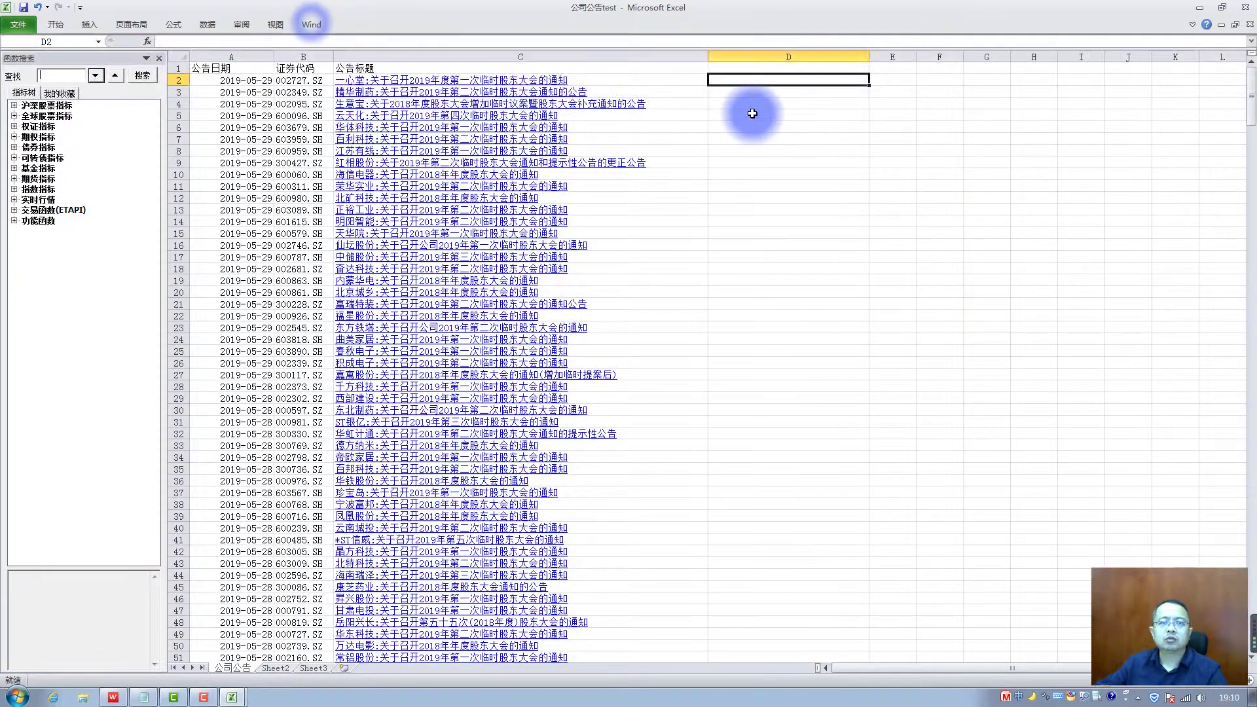
left_click(146, 74)
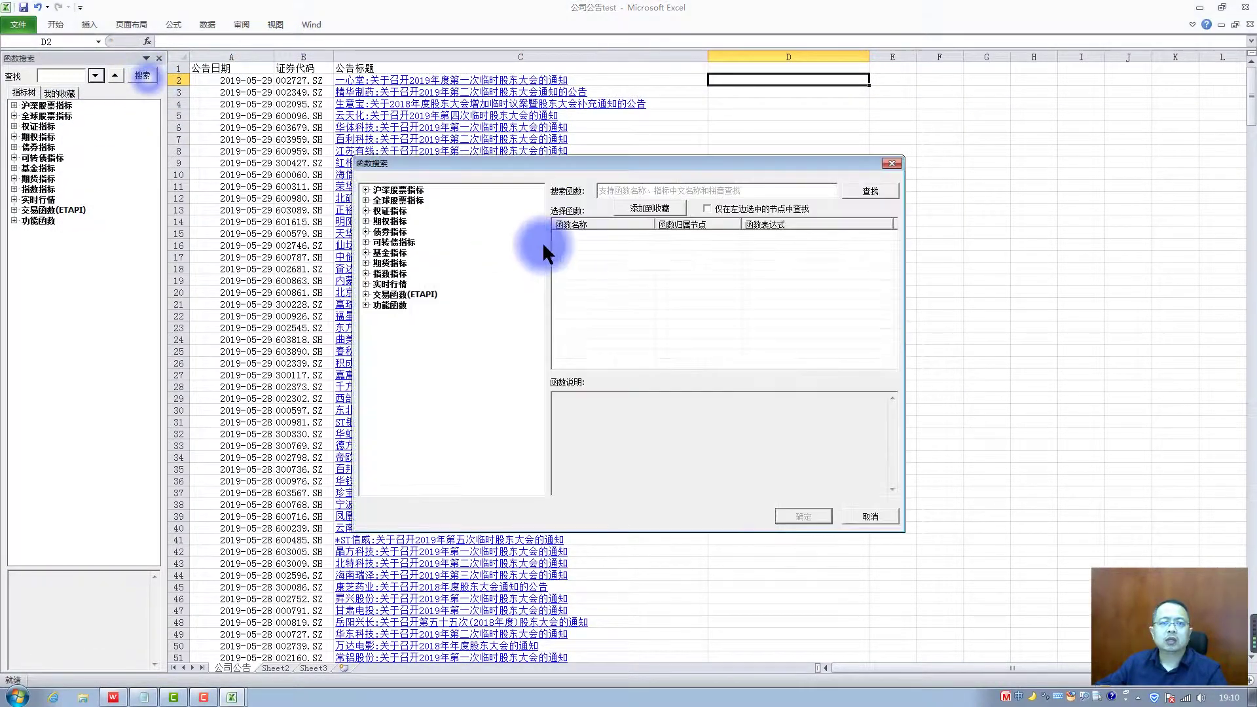
left_click(656, 232)
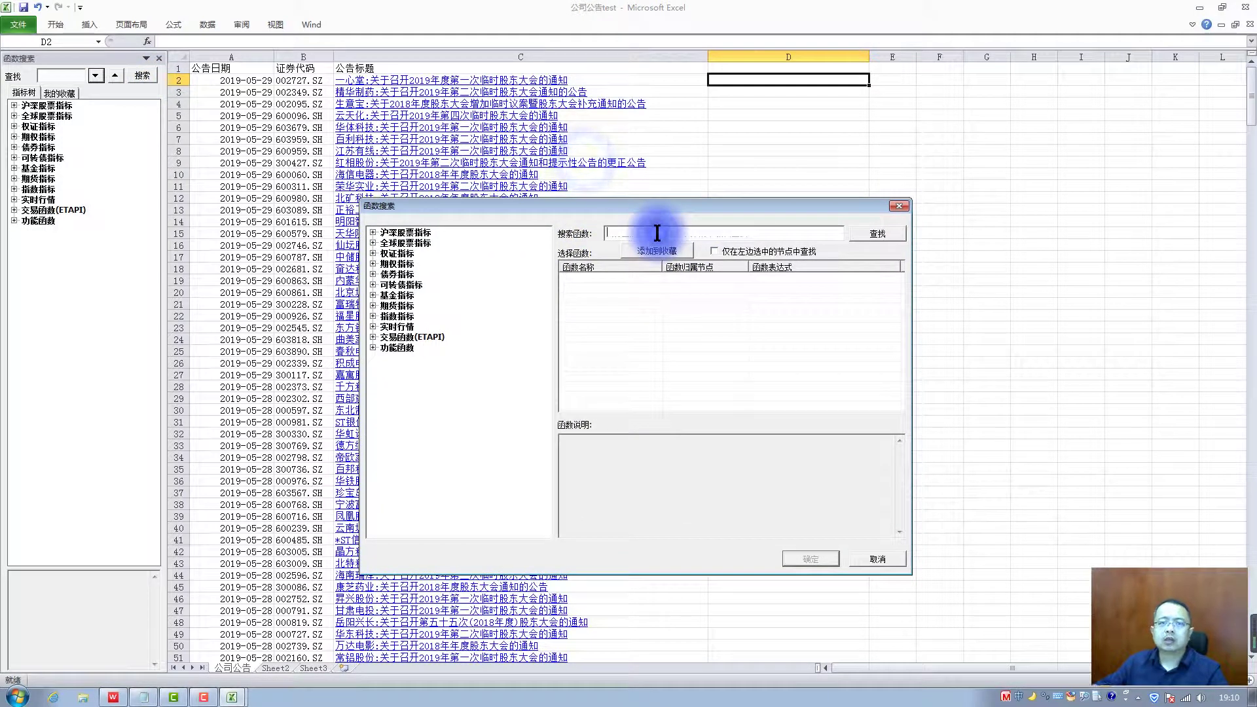
type("zhuc")
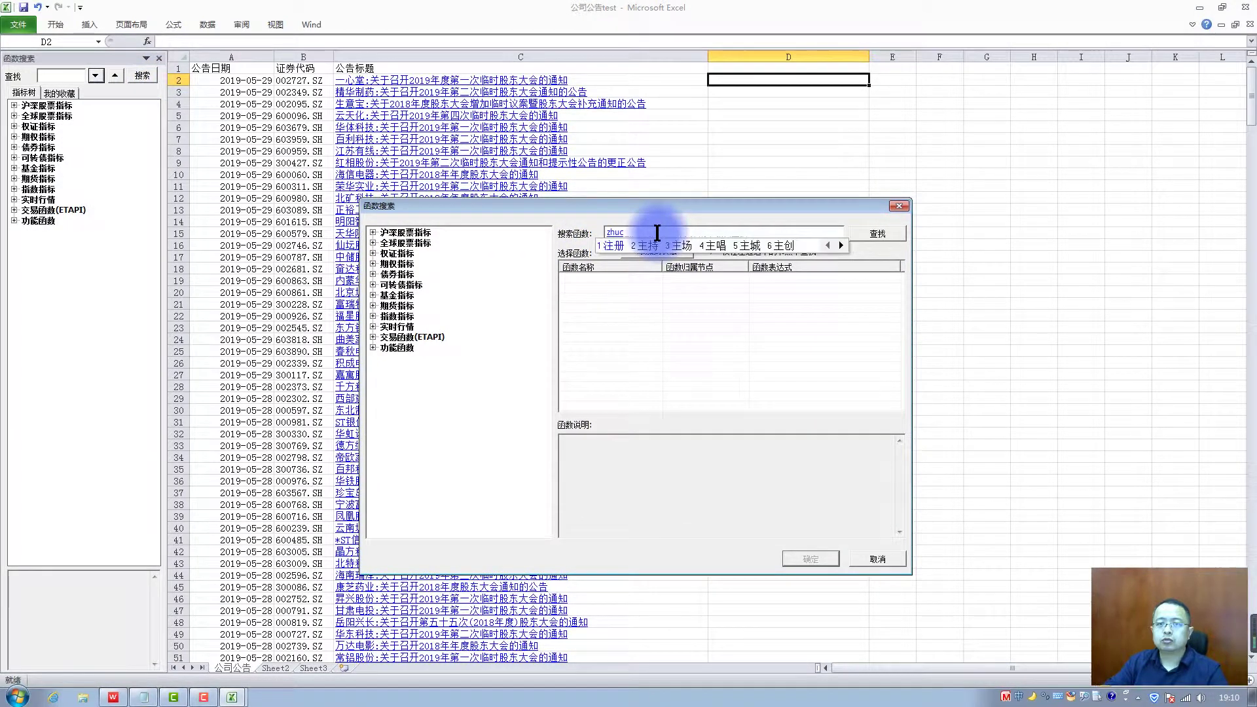
type("zhi")
key("space")
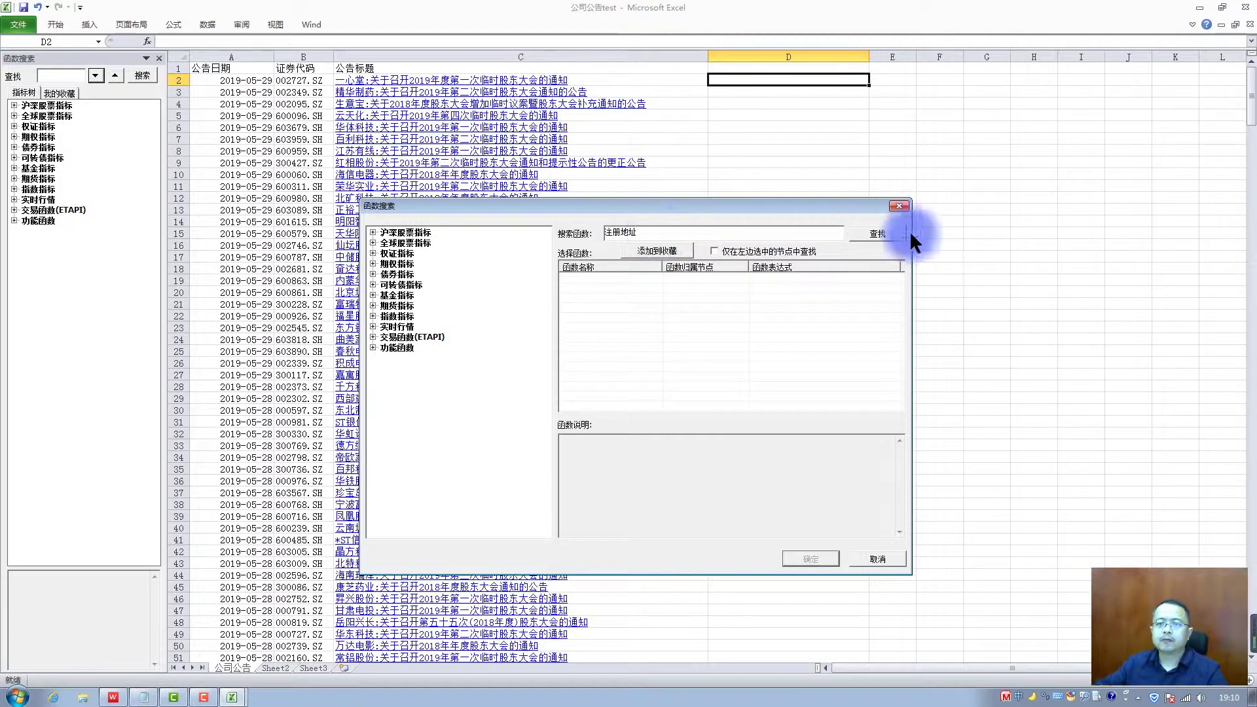
left_click(876, 233)
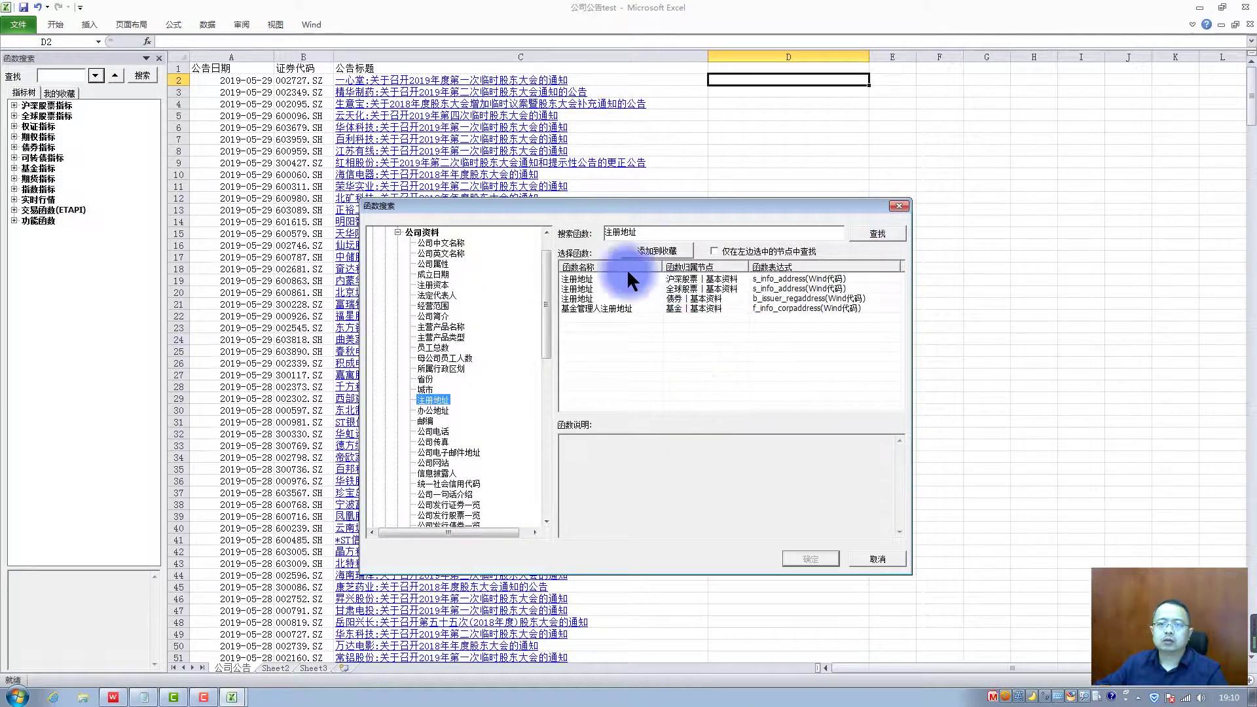
double_click(622, 278)
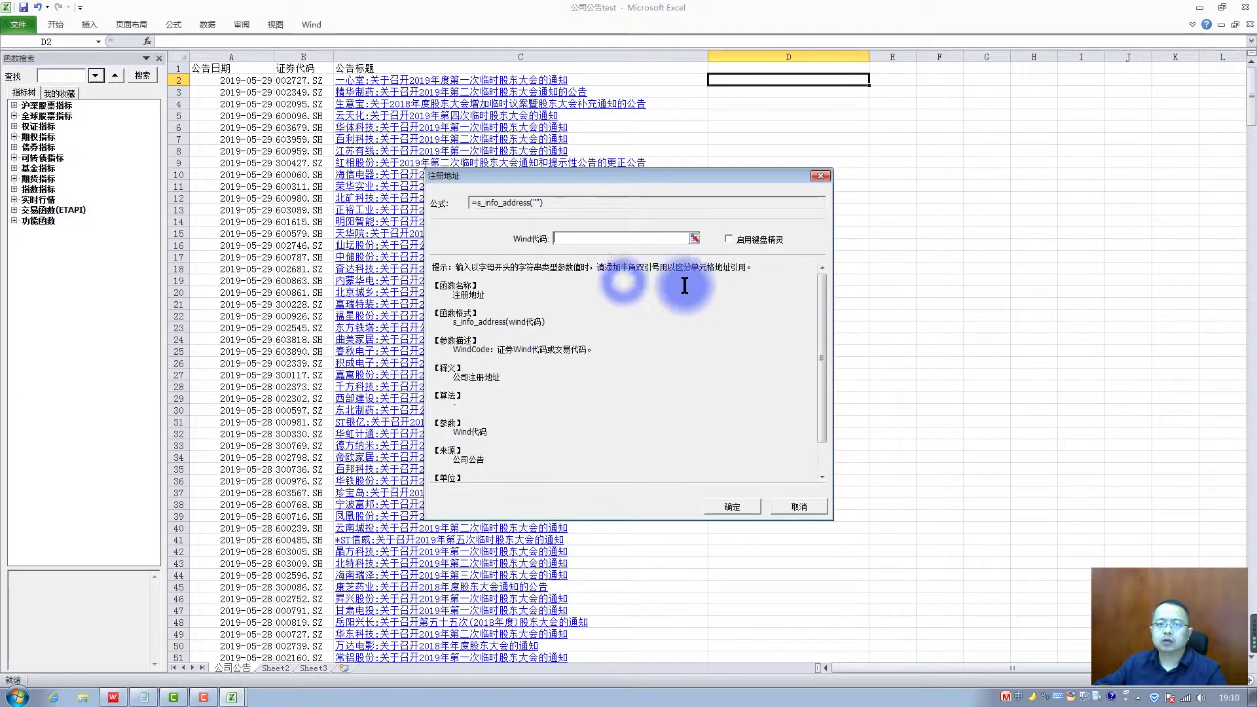
type("B2")
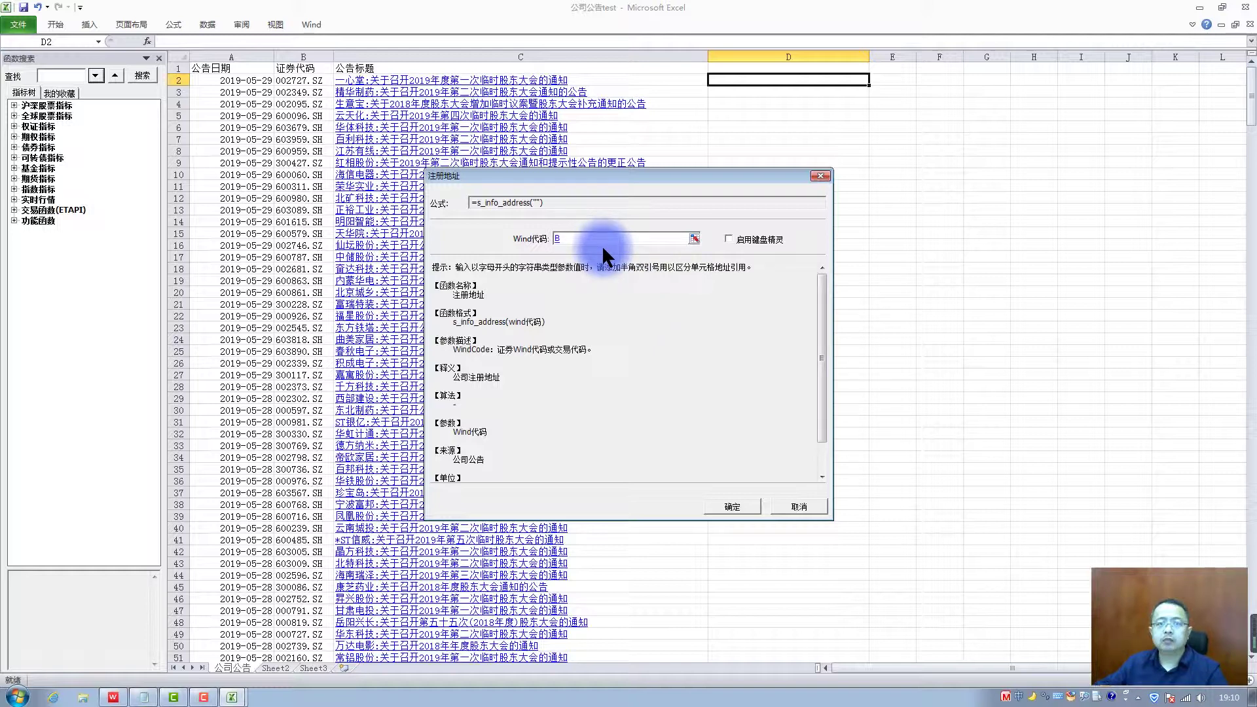
left_click(743, 507)
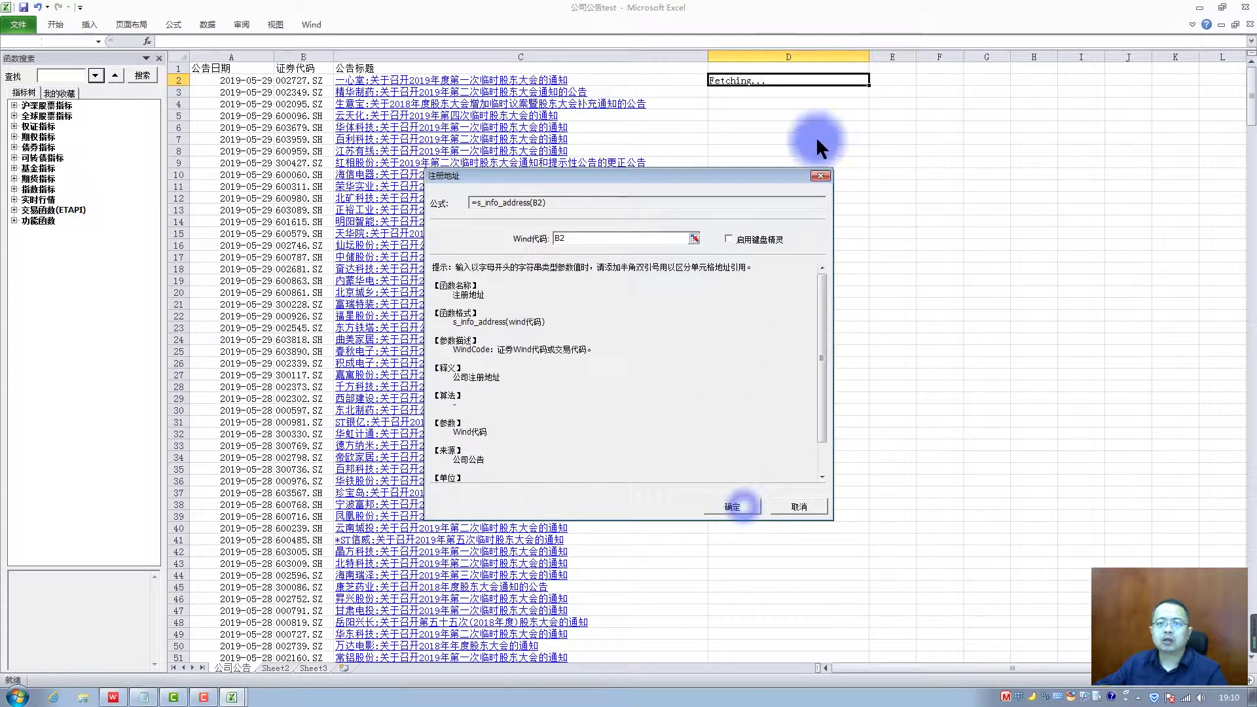
Check D2's formula and glance at the Wind add-in's help options.
left_click_drag(861, 56, 903, 56)
left_click(868, 80)
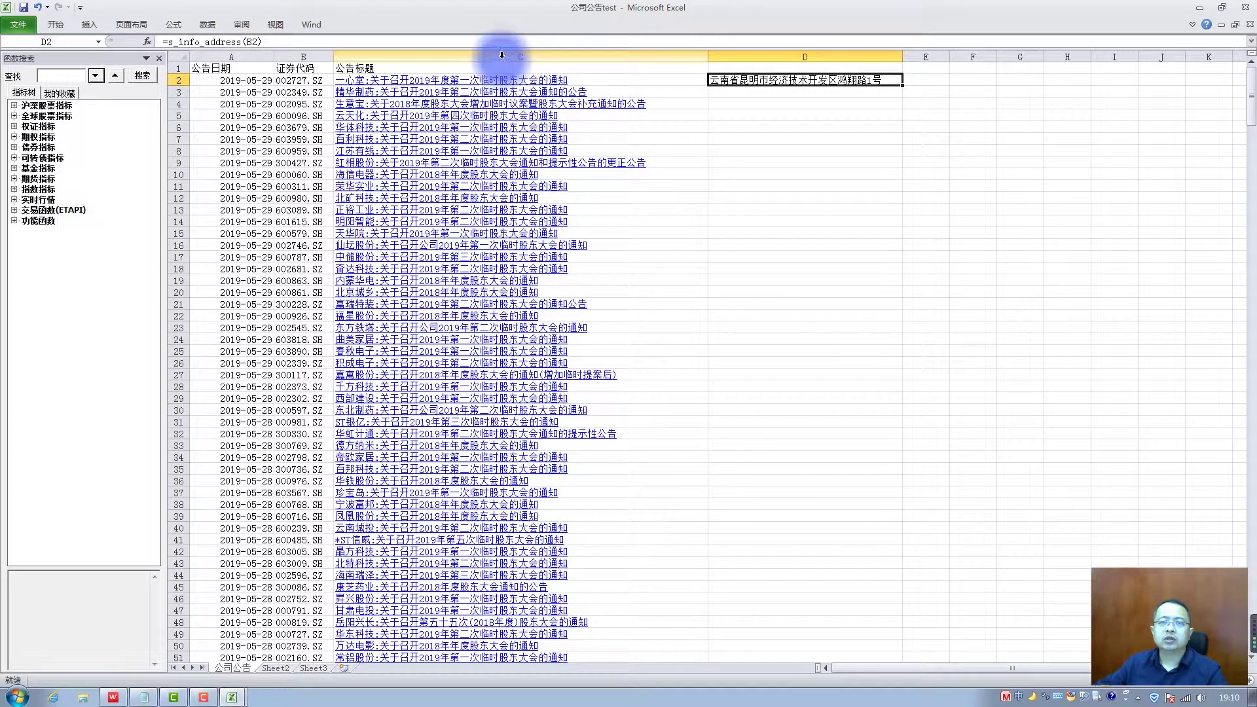
left_click(313, 25)
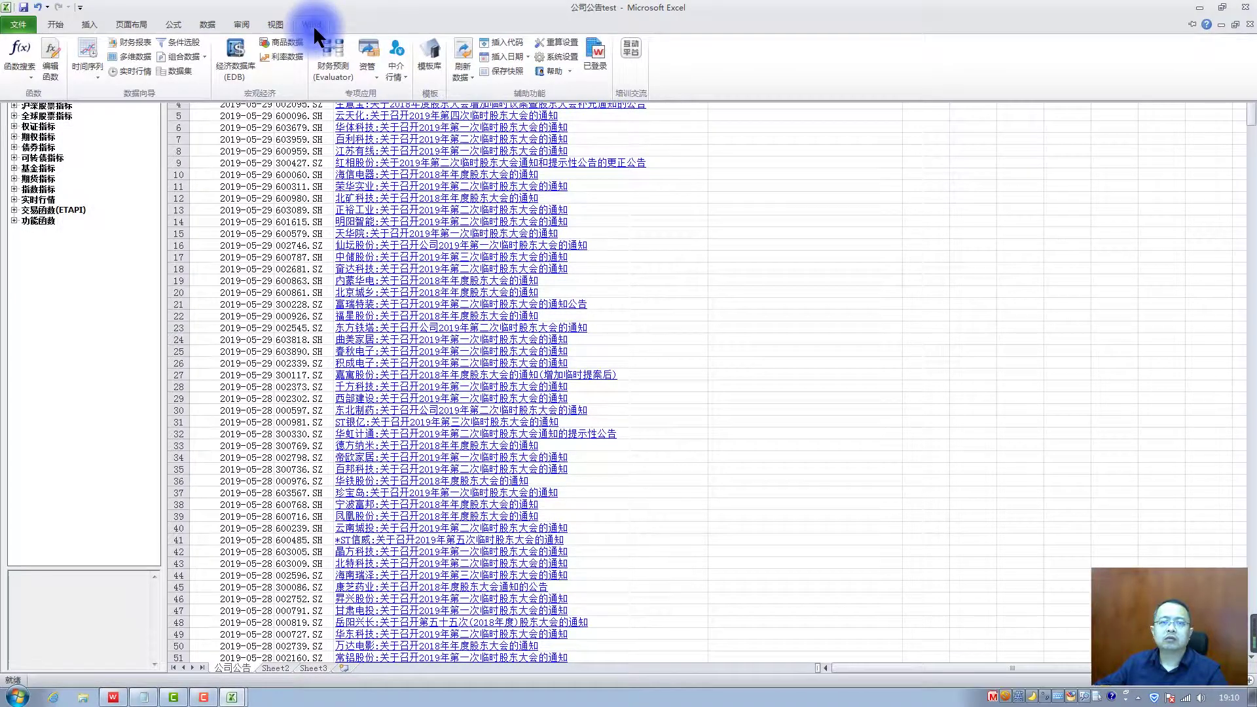
left_click(552, 71)
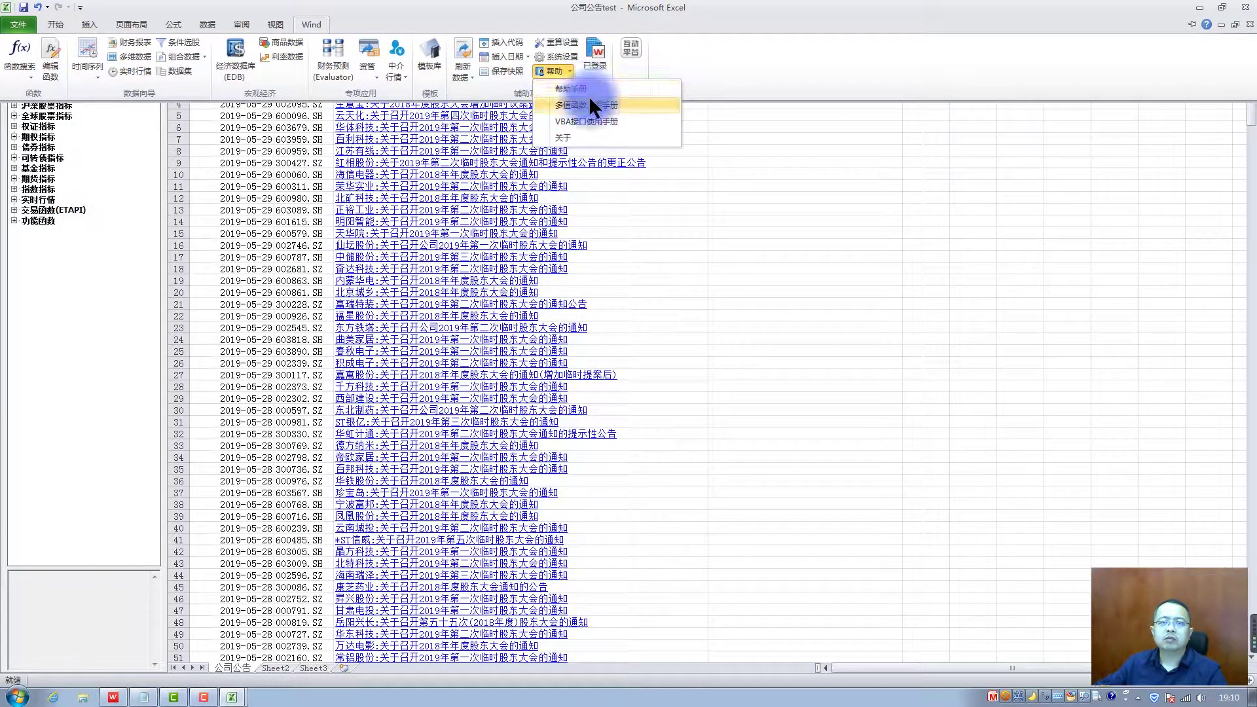
left_click(655, 8)
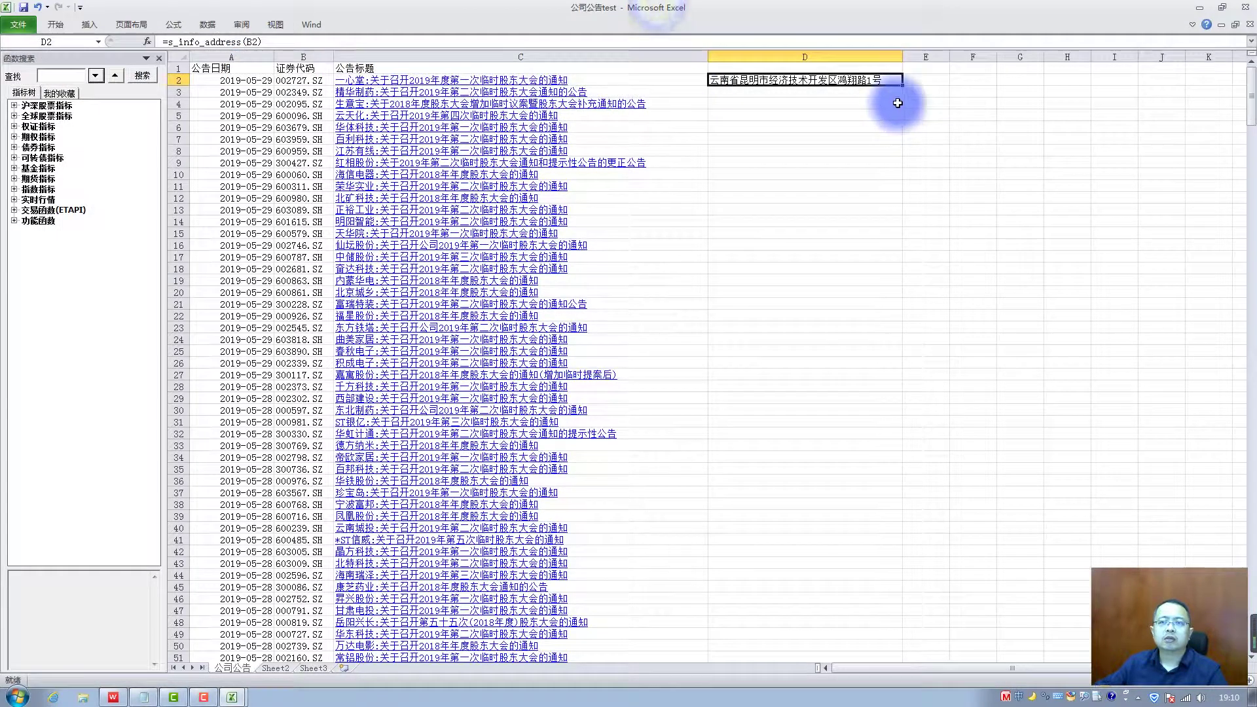
Insert =s_info_office(B2) into E2 via Wind's 办公地址 function, then select D2:E2.
left_click(916, 82)
left_click(143, 75)
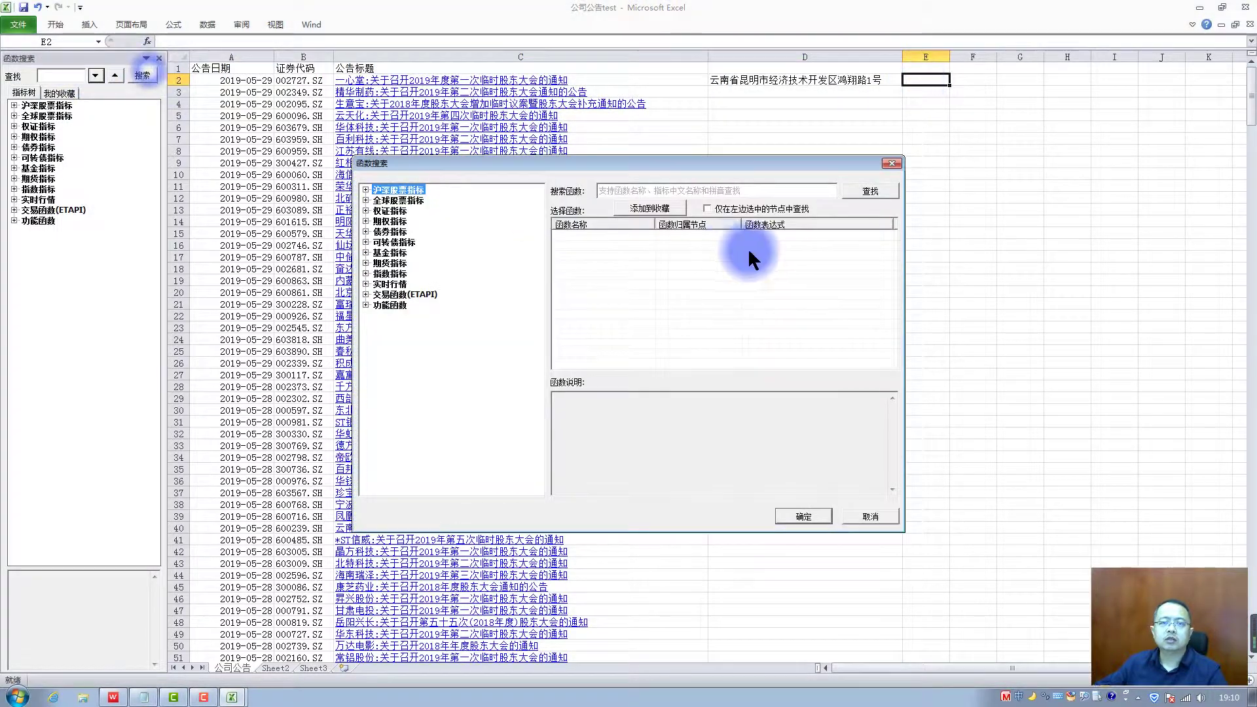
type("bang")
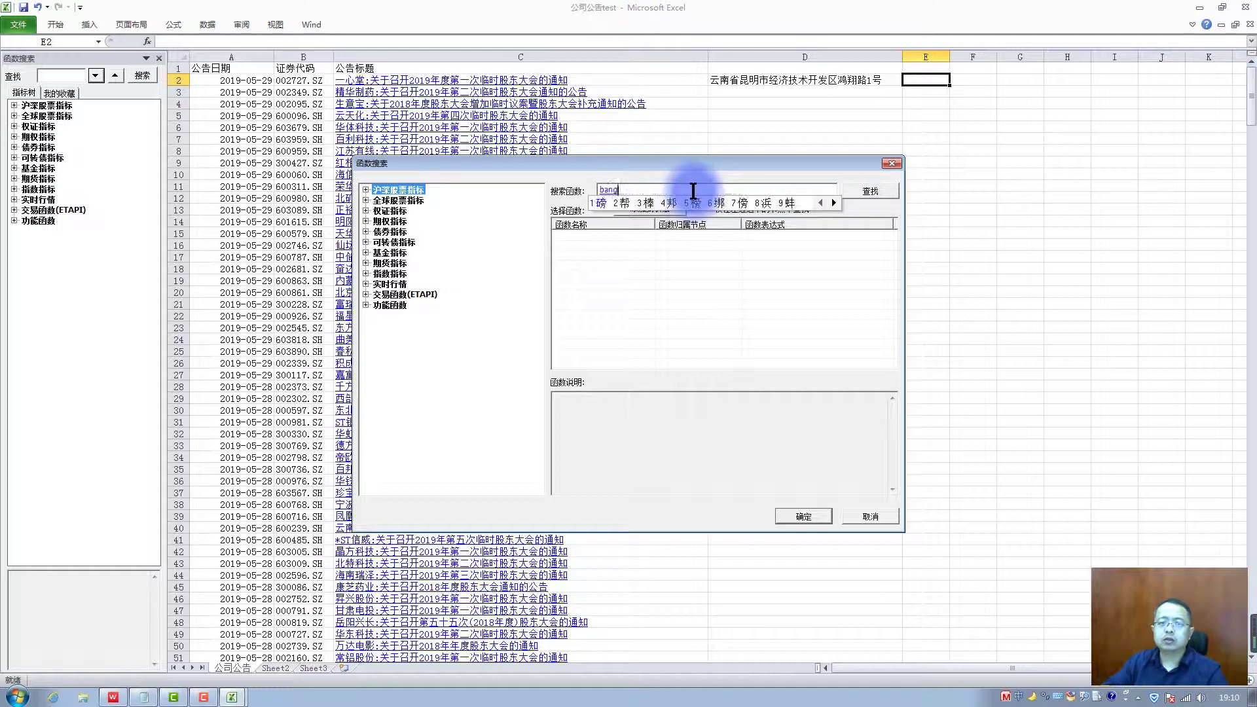
type("izhi")
key("space")
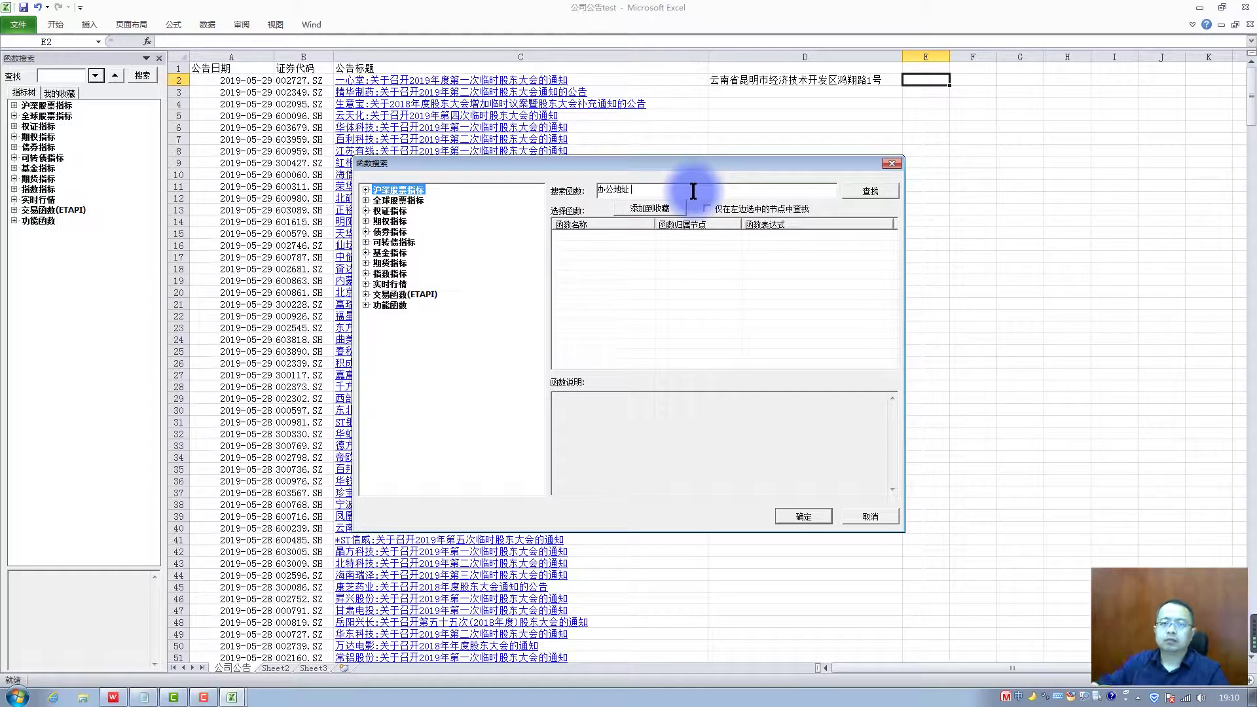
left_click(874, 191)
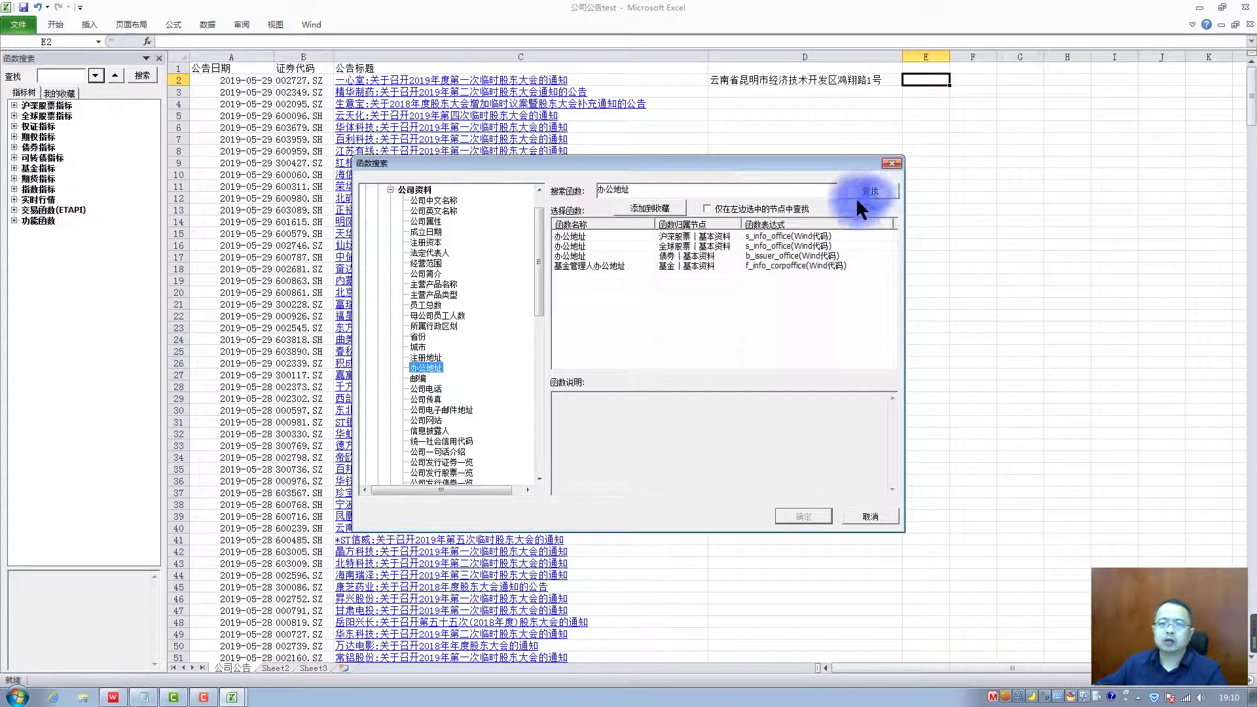
double_click(606, 236)
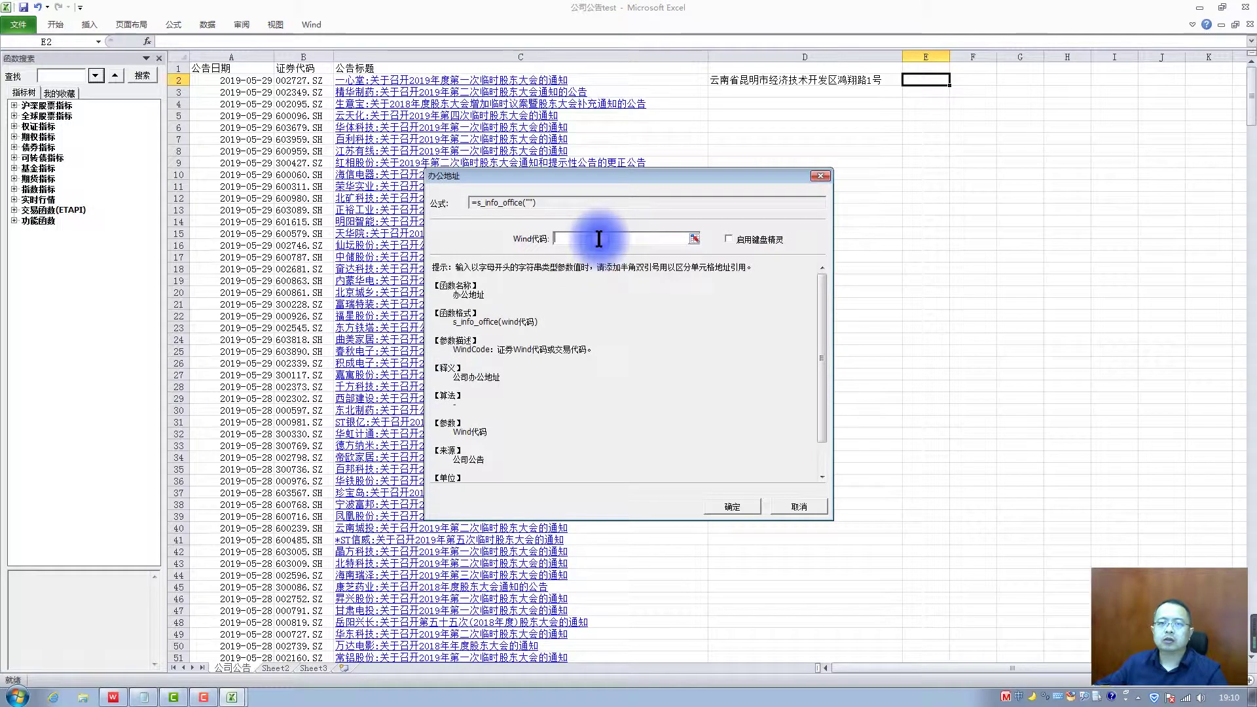
type("B2")
left_click(729, 506)
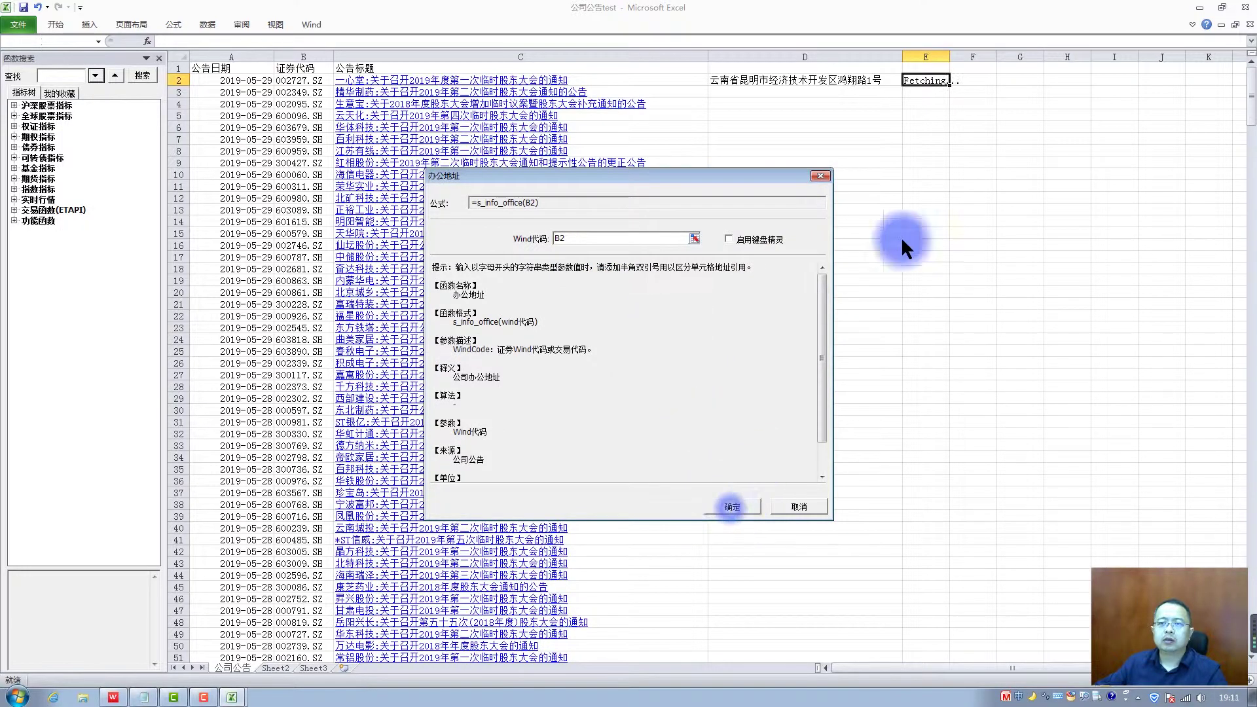
left_click_drag(851, 80, 954, 90)
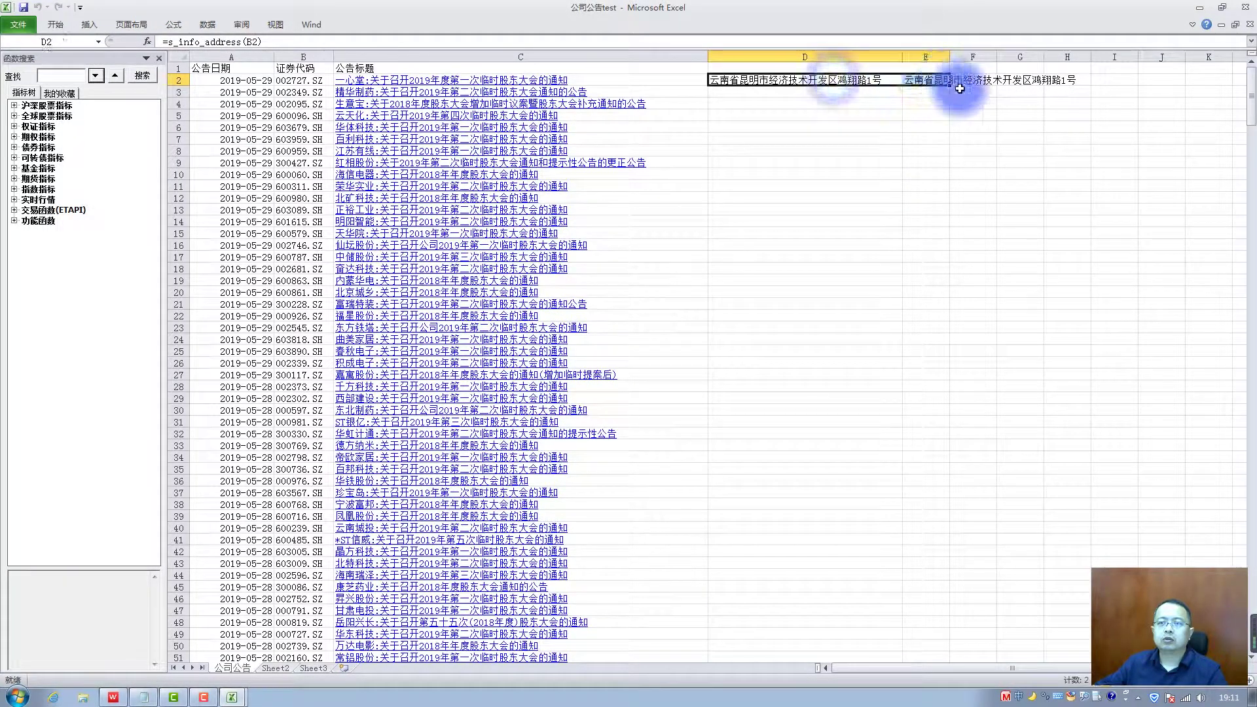
Fill both address formulas down the list, widen column E, and head D1 注册地址 and E1 办公地址.
double_click(950, 87)
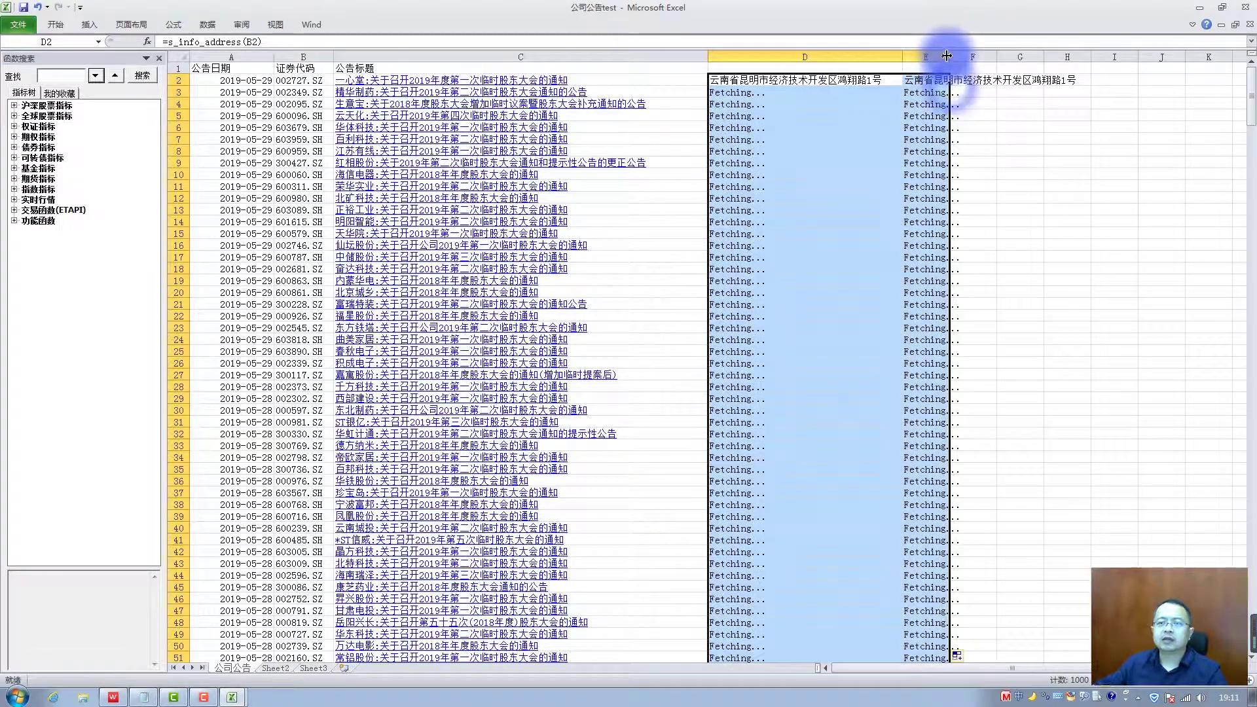
left_click_drag(948, 55, 1084, 55)
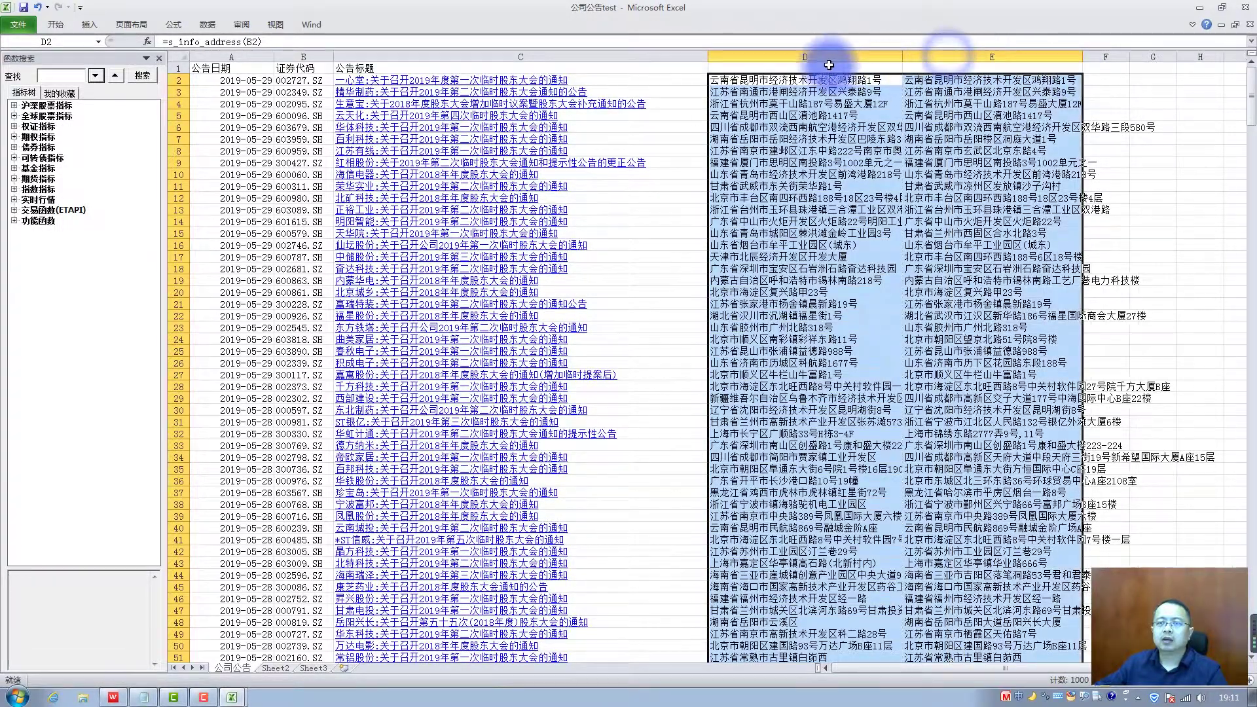
left_click(828, 65)
type("注册地址、")
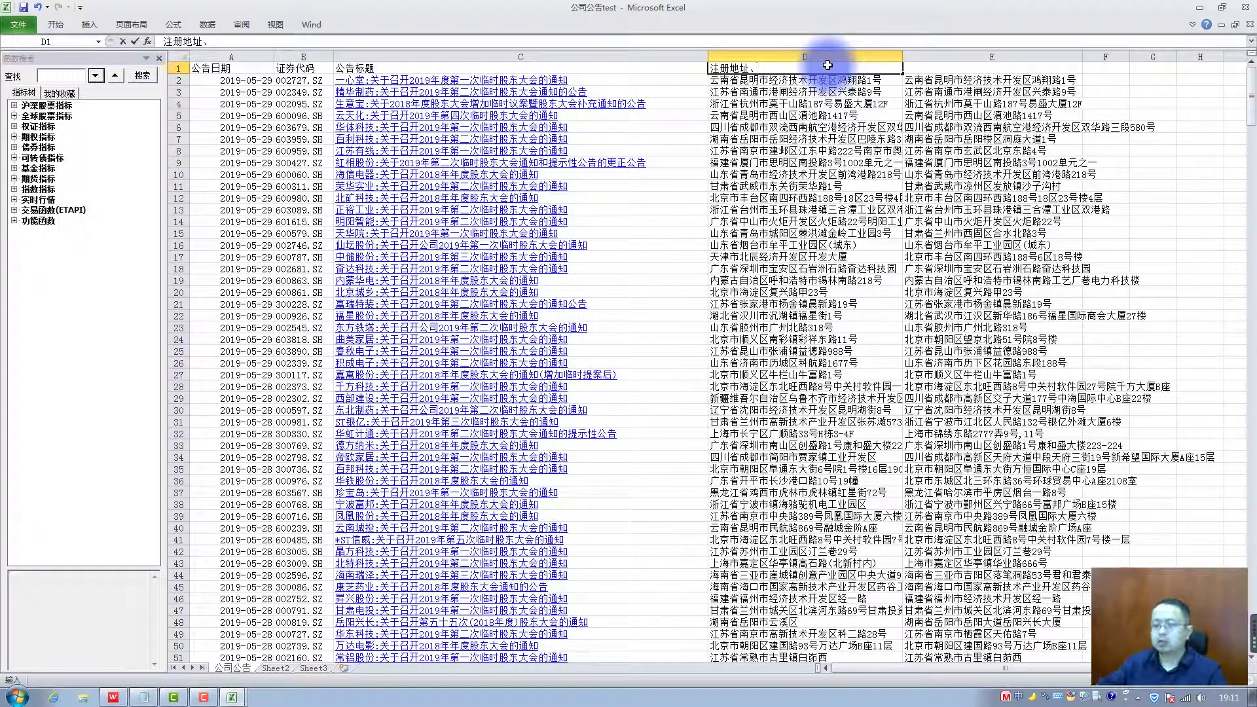
key("BackSpace")
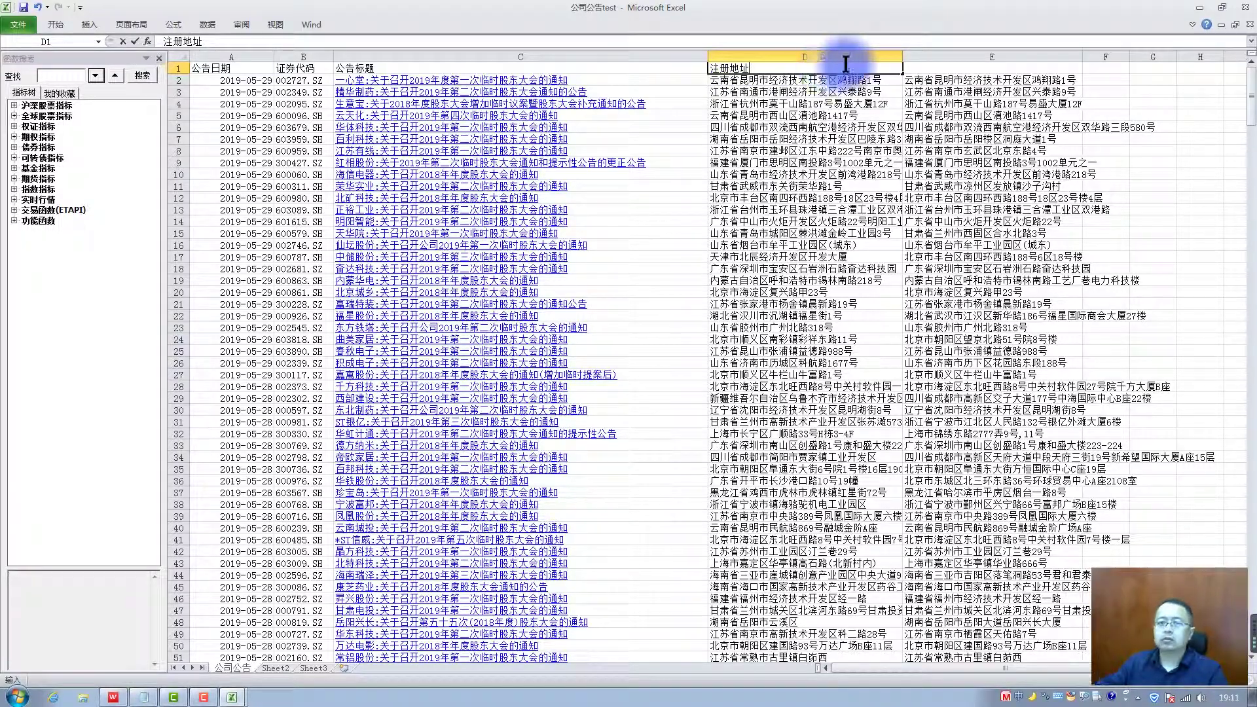
left_click(971, 69)
type("bango")
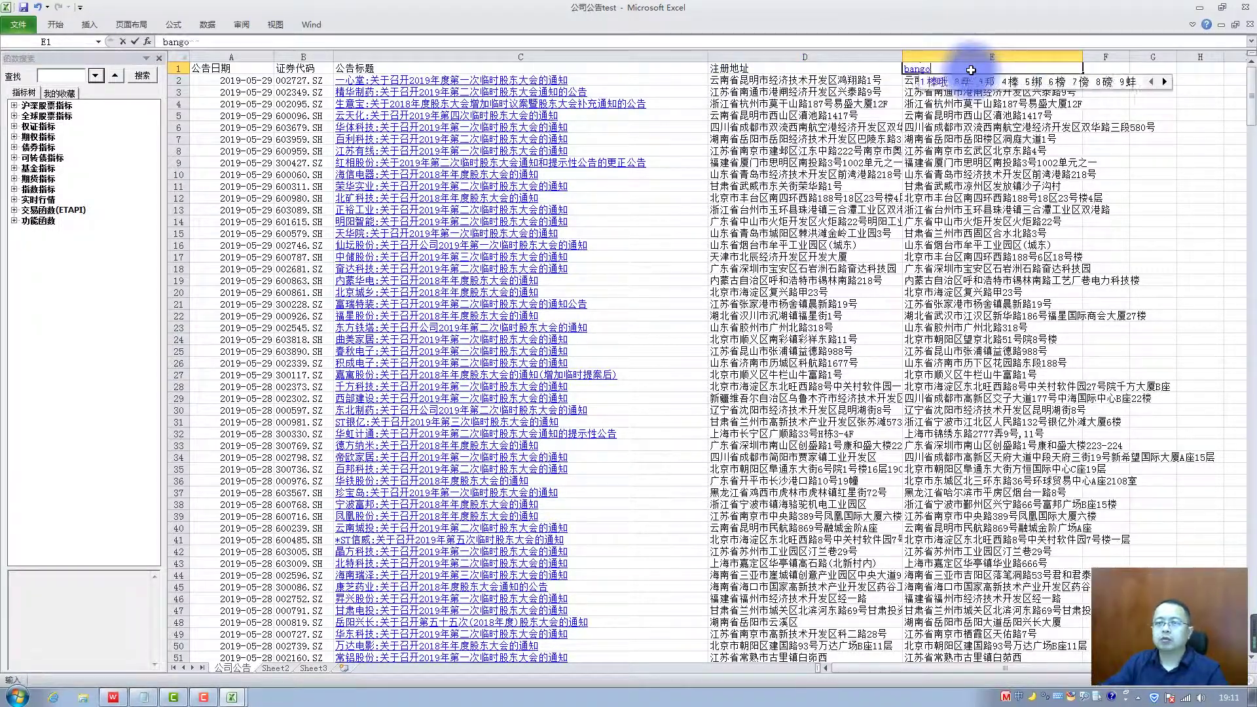
type("办公地址")
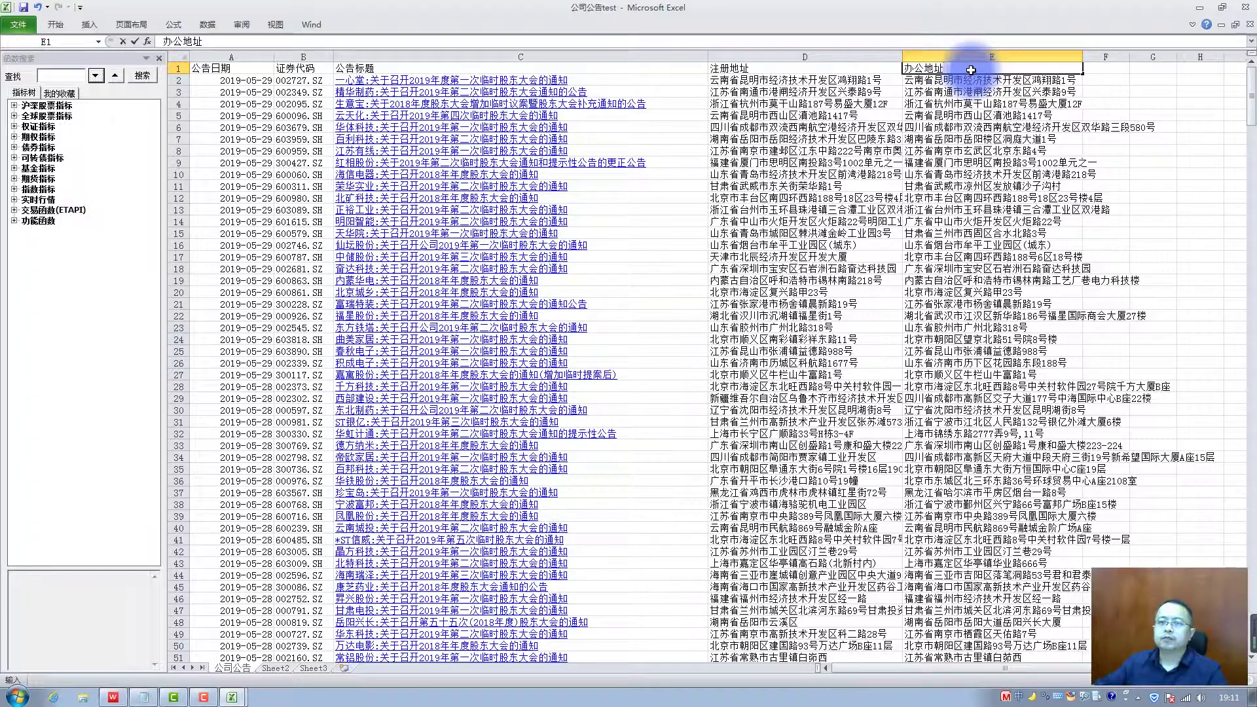
left_click_drag(857, 57, 930, 57)
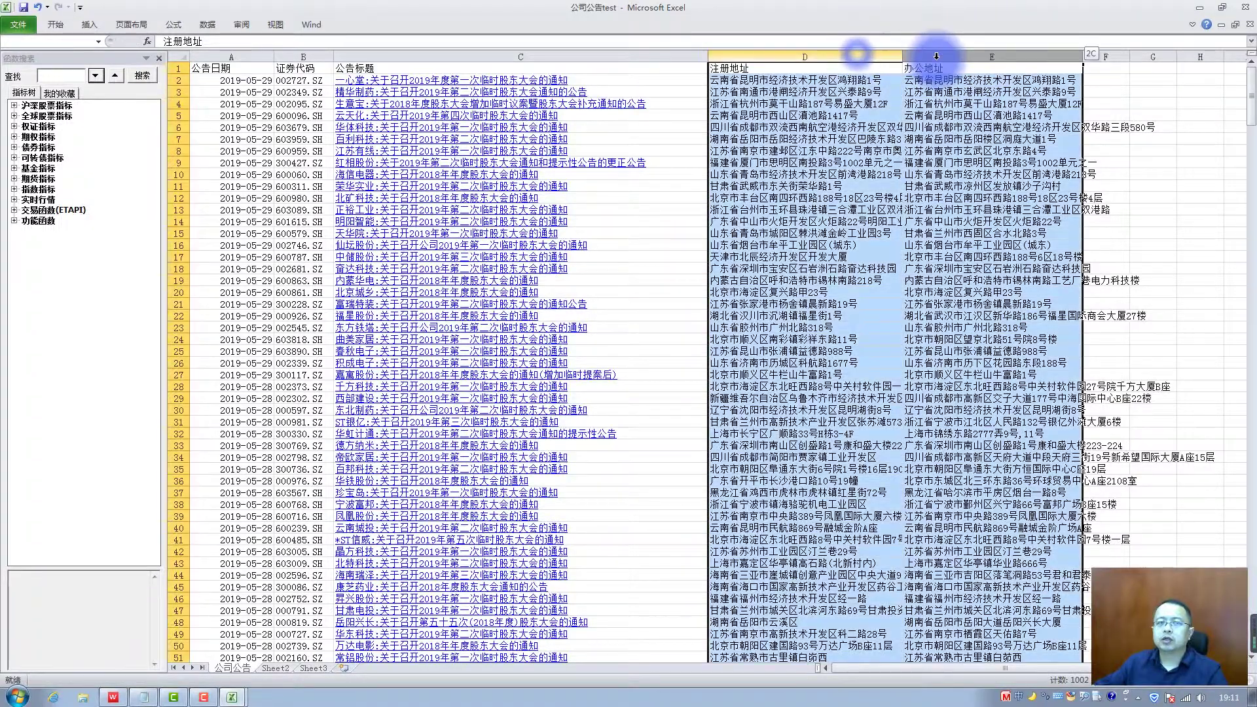
Add a Text That Contains 广东省 rule to columns D:E with light red fill and dark red text.
left_click(57, 25)
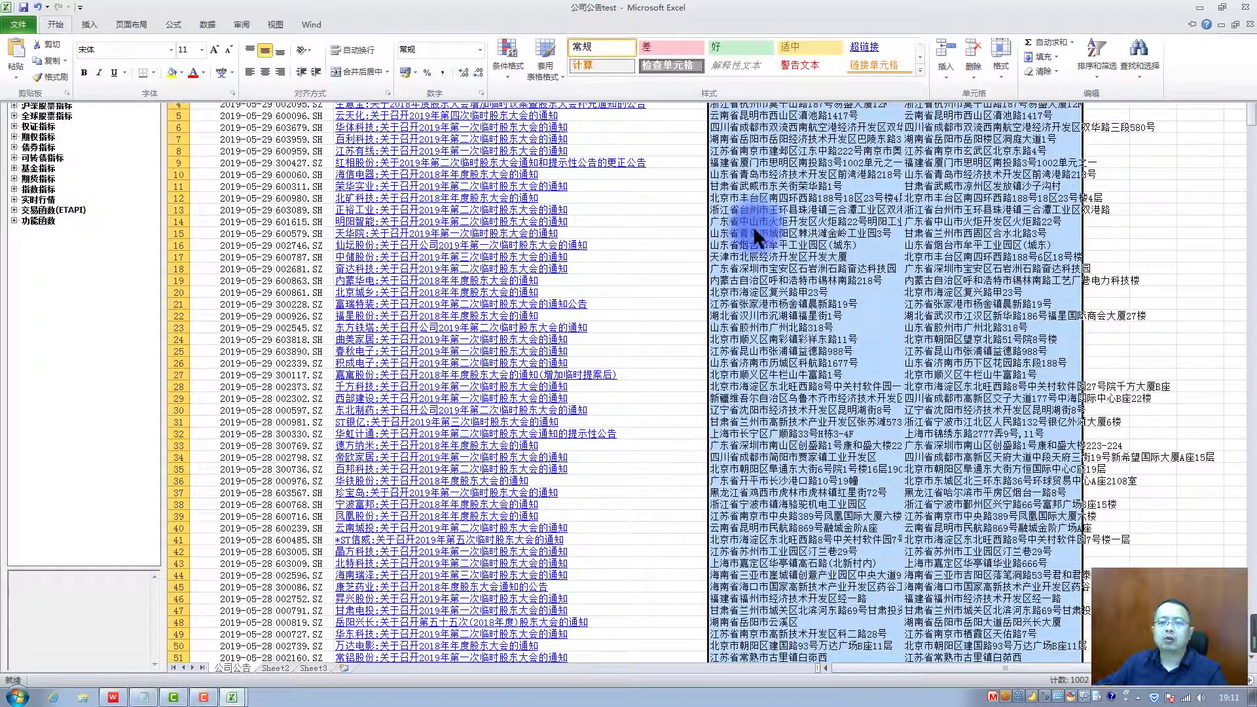
left_click(512, 73)
mouse_move(558, 102)
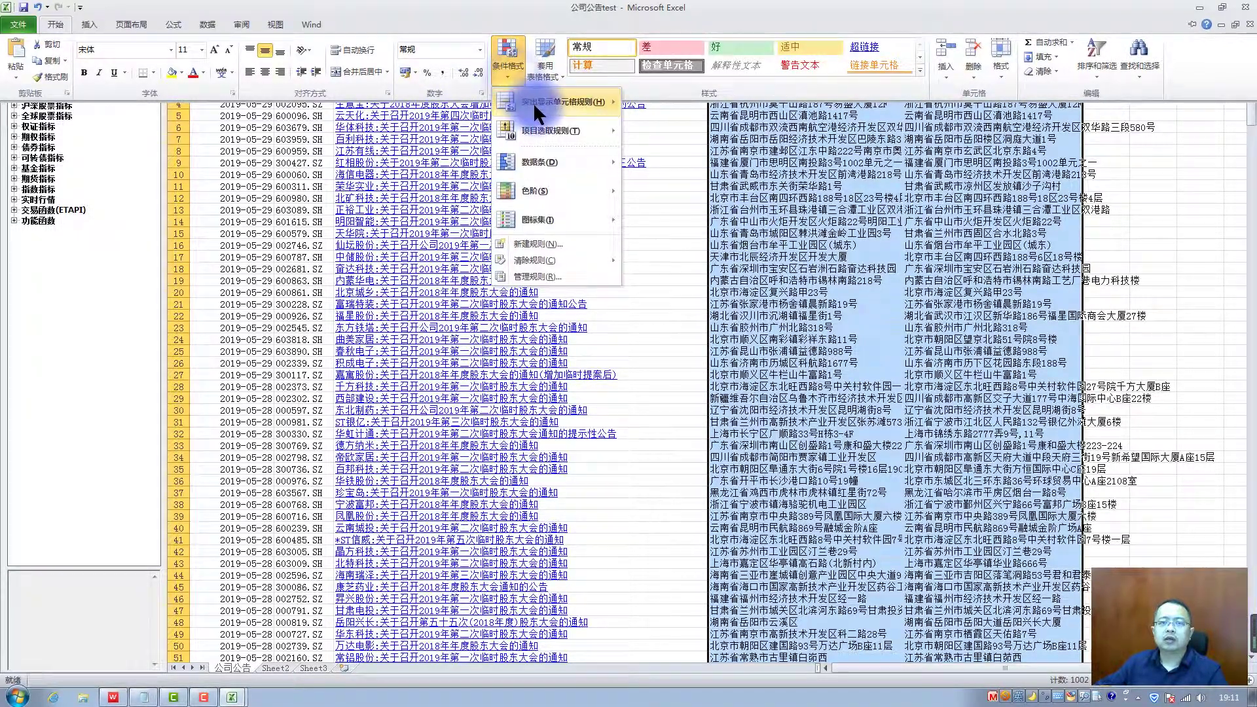
left_click(679, 216)
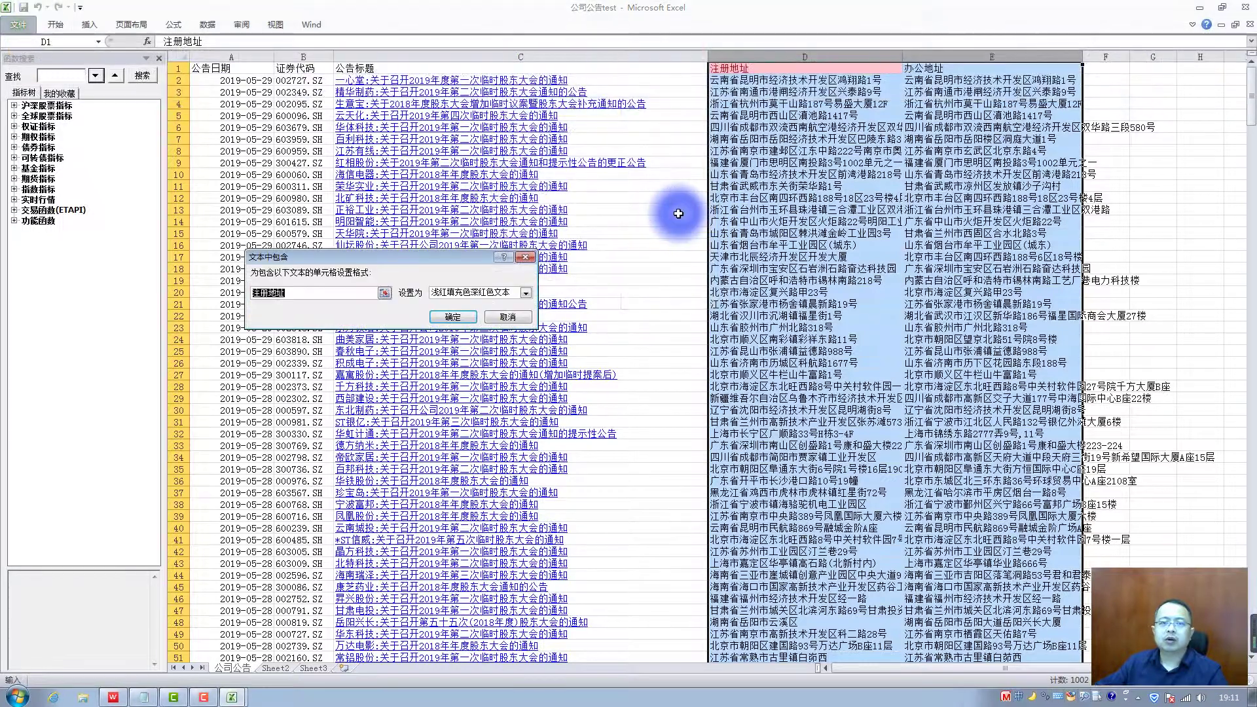
type("guangdong")
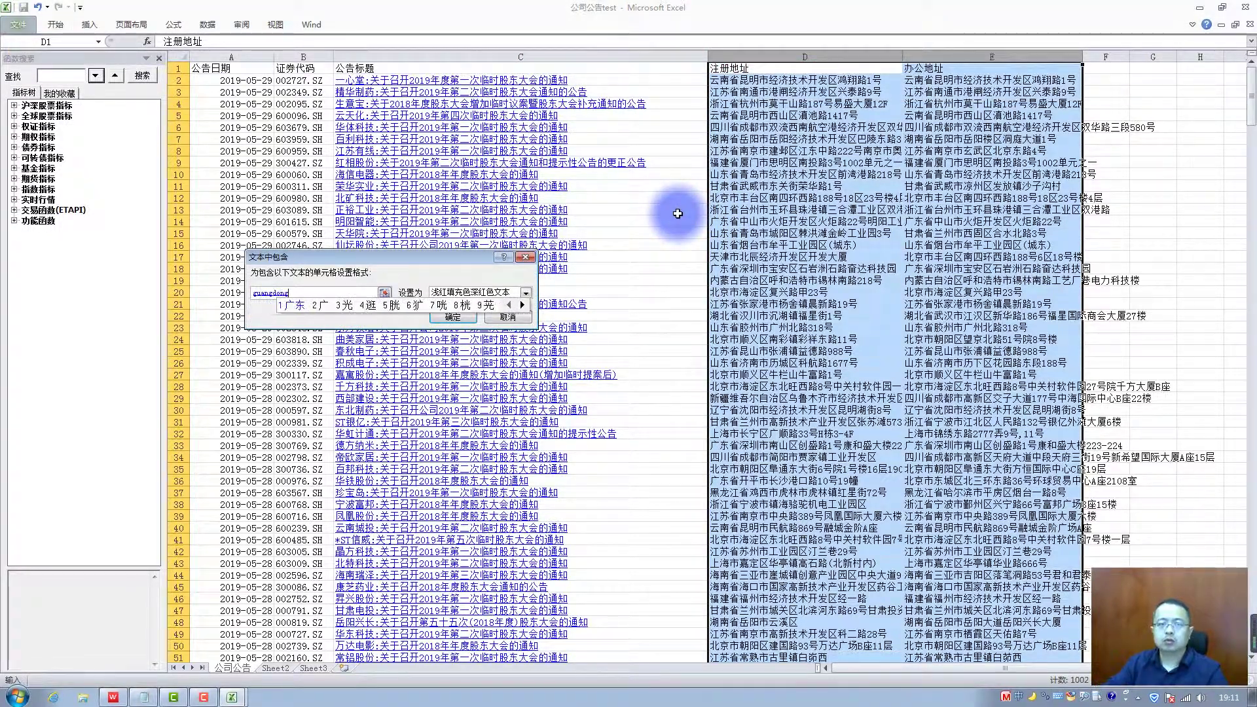
key("space")
type("省")
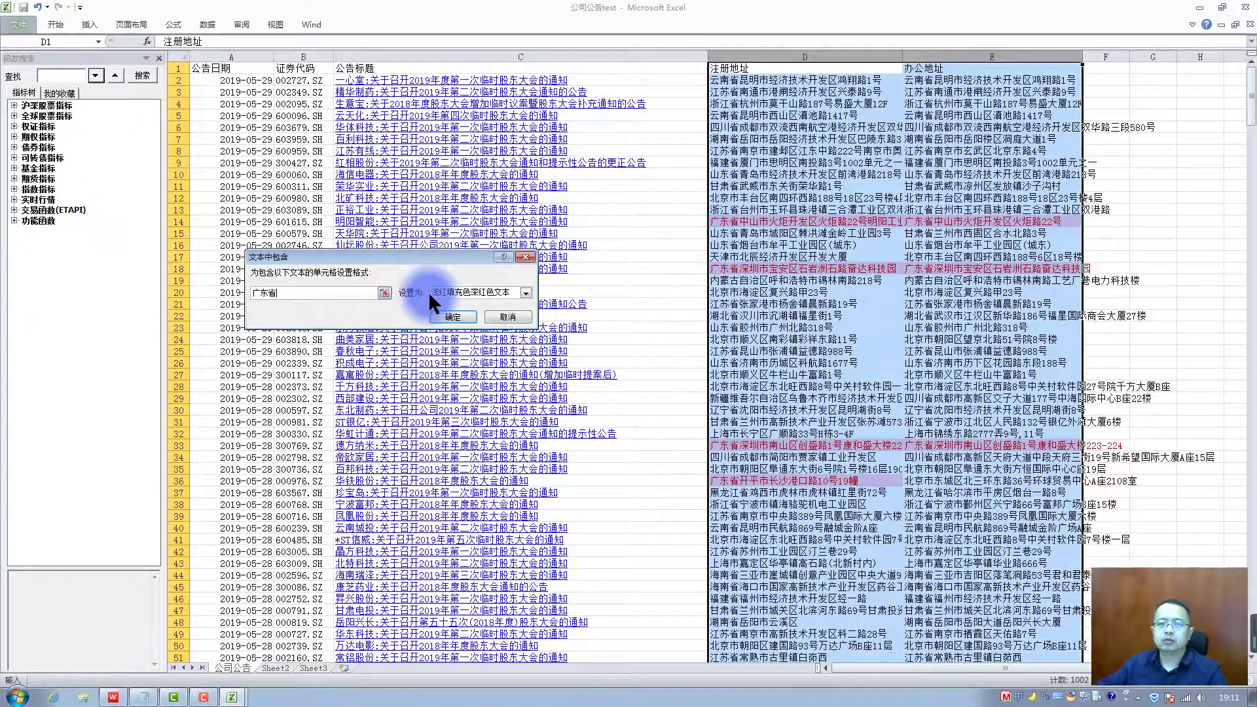
left_click(453, 316)
left_click(1049, 268)
Close the 函数搜索 pane and widen column E.
scroll(907, 262, "down", 5)
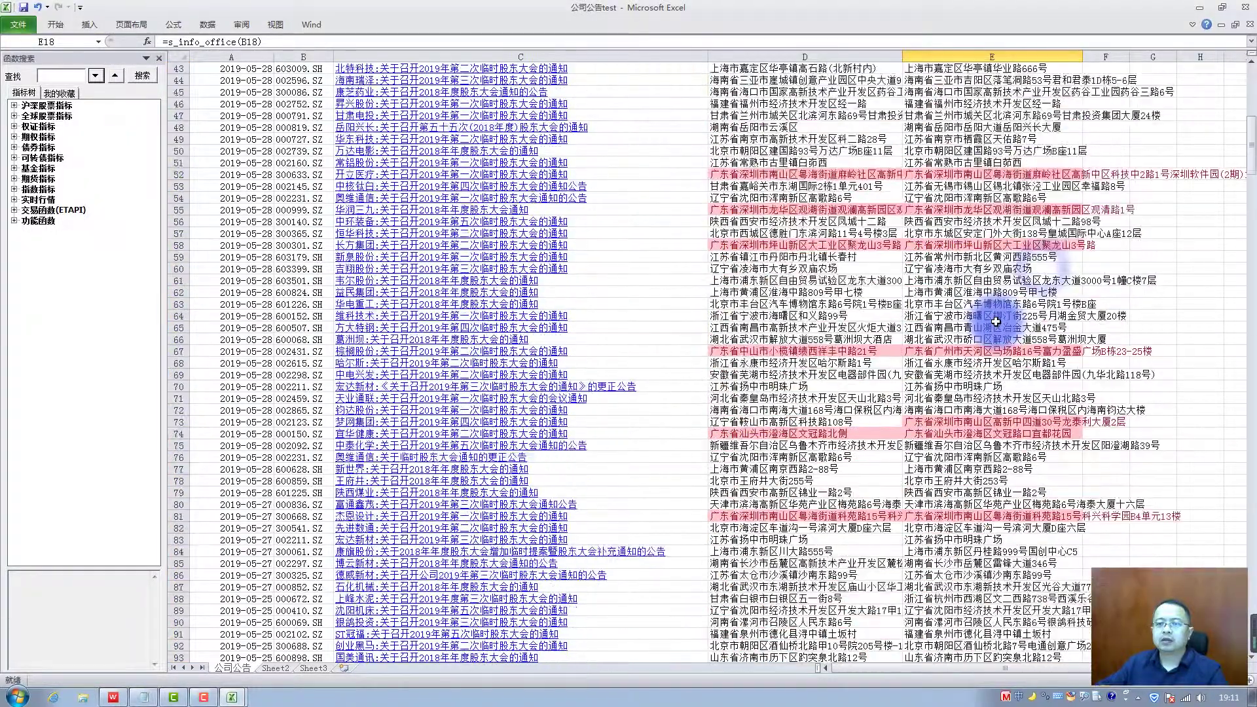
scroll(907, 262, "up", 5)
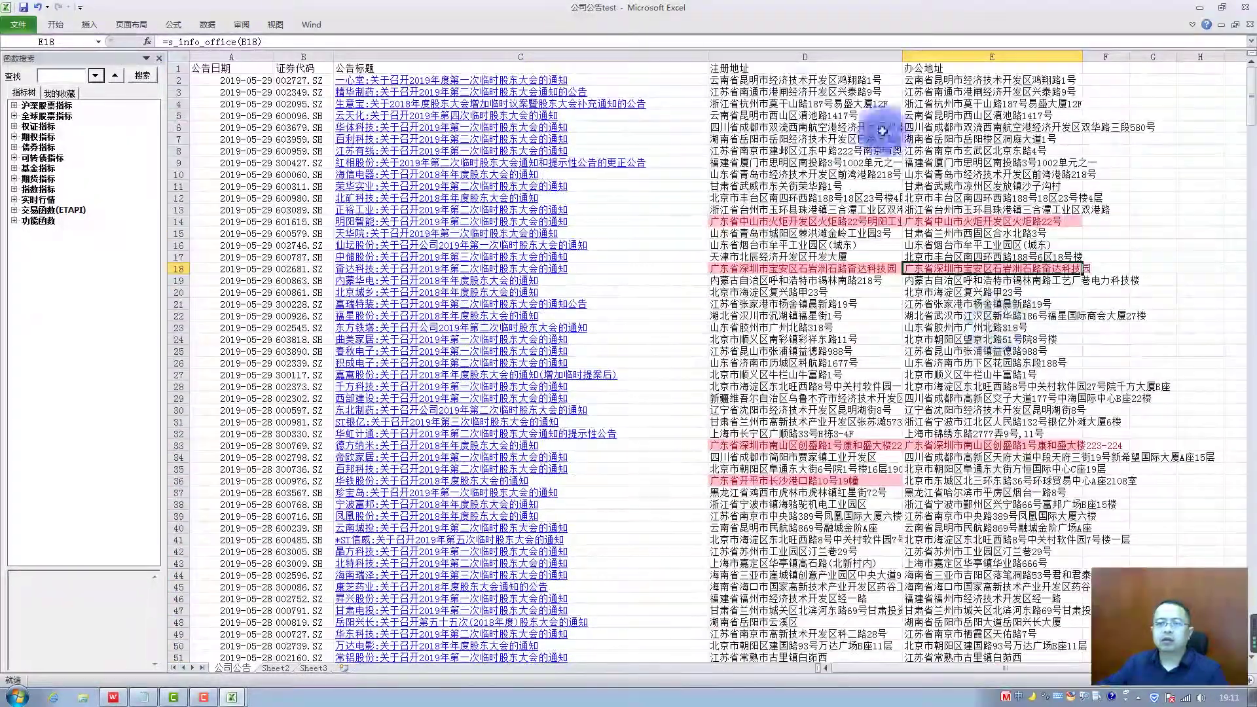
left_click(158, 58)
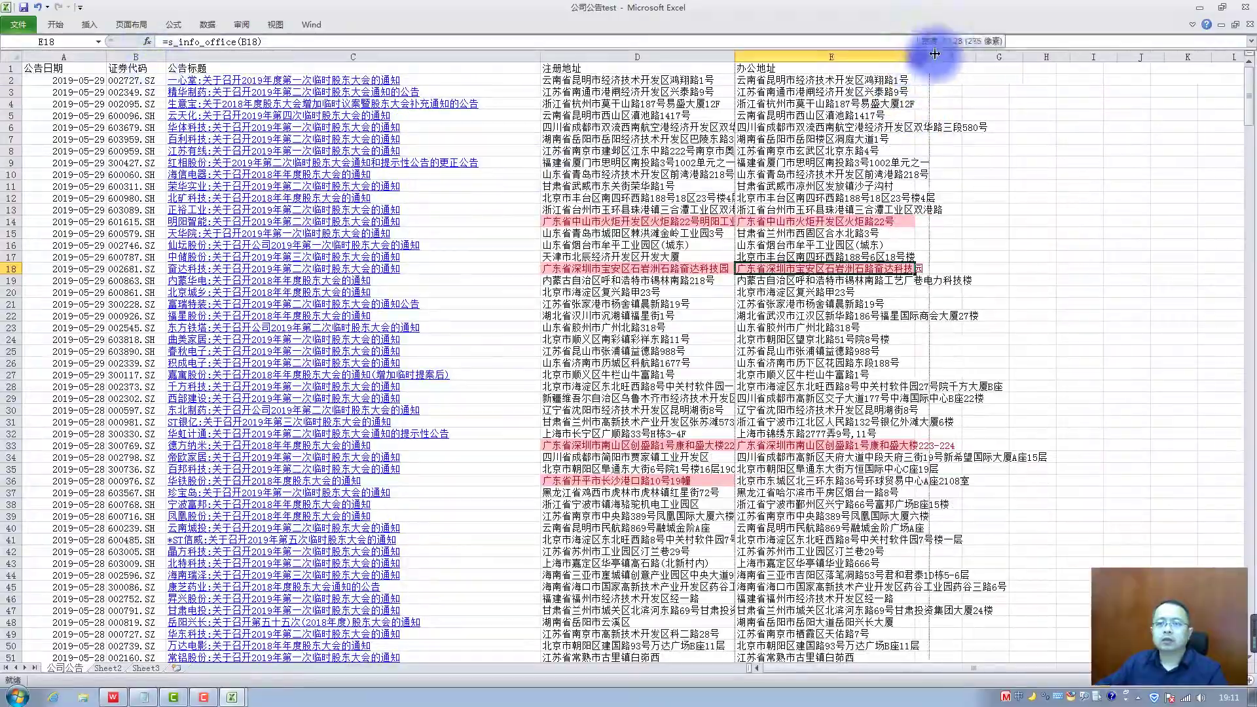
left_click_drag(915, 57, 950, 57)
Check the registered and office address formulas in rows 351–352 (D351, E351, E352).
scroll(759, 393, "down", 6)
scroll(757, 393, "down", 5)
scroll(950, 367, "down", 5)
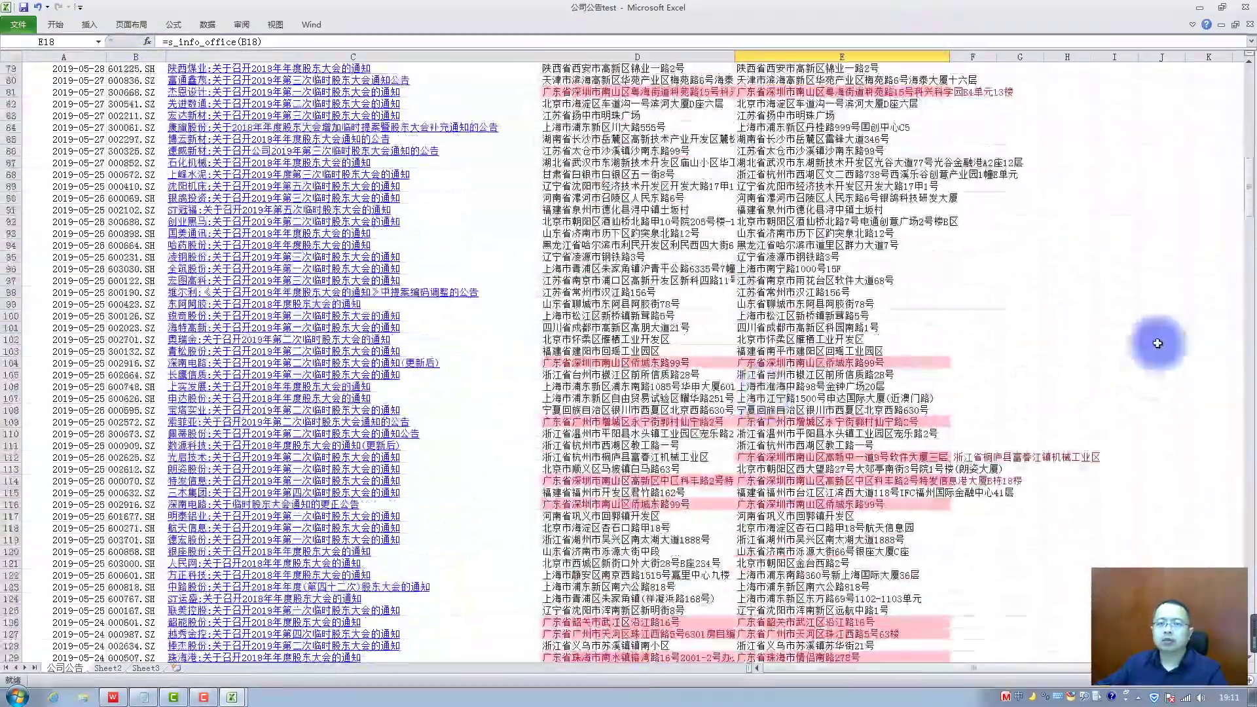
left_click_drag(1247, 203, 1248, 491)
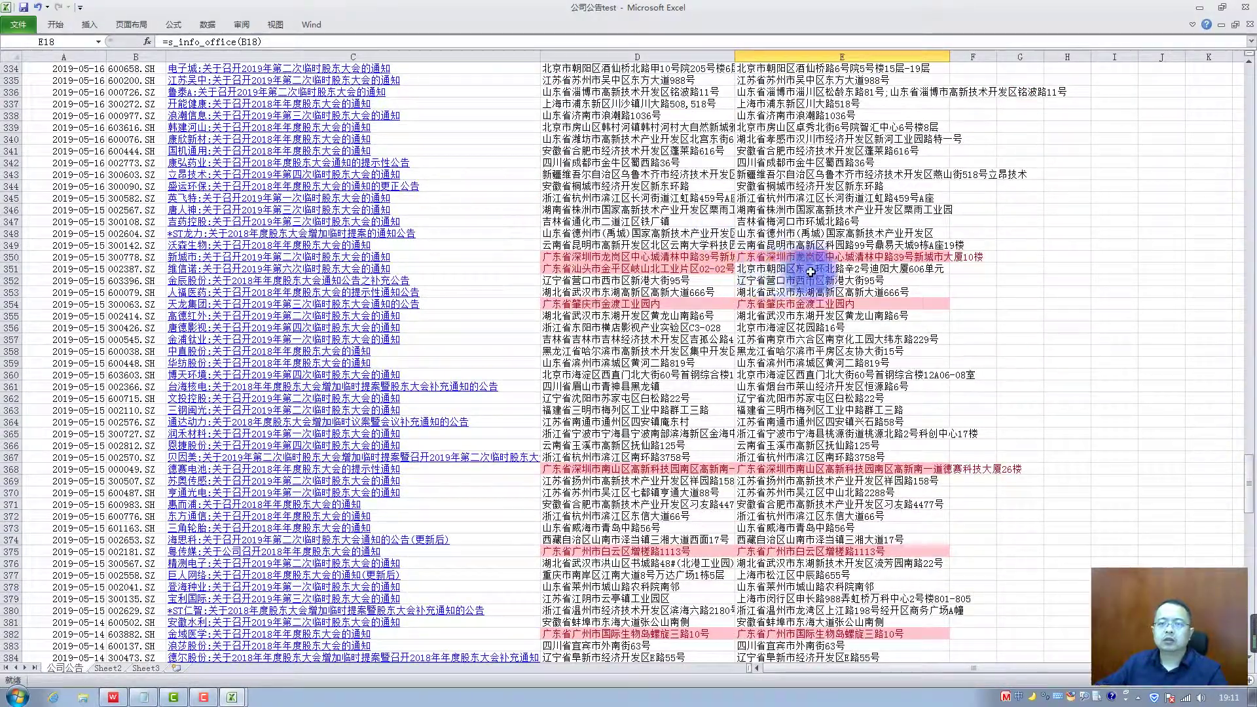
left_click(661, 281)
left_click(795, 280)
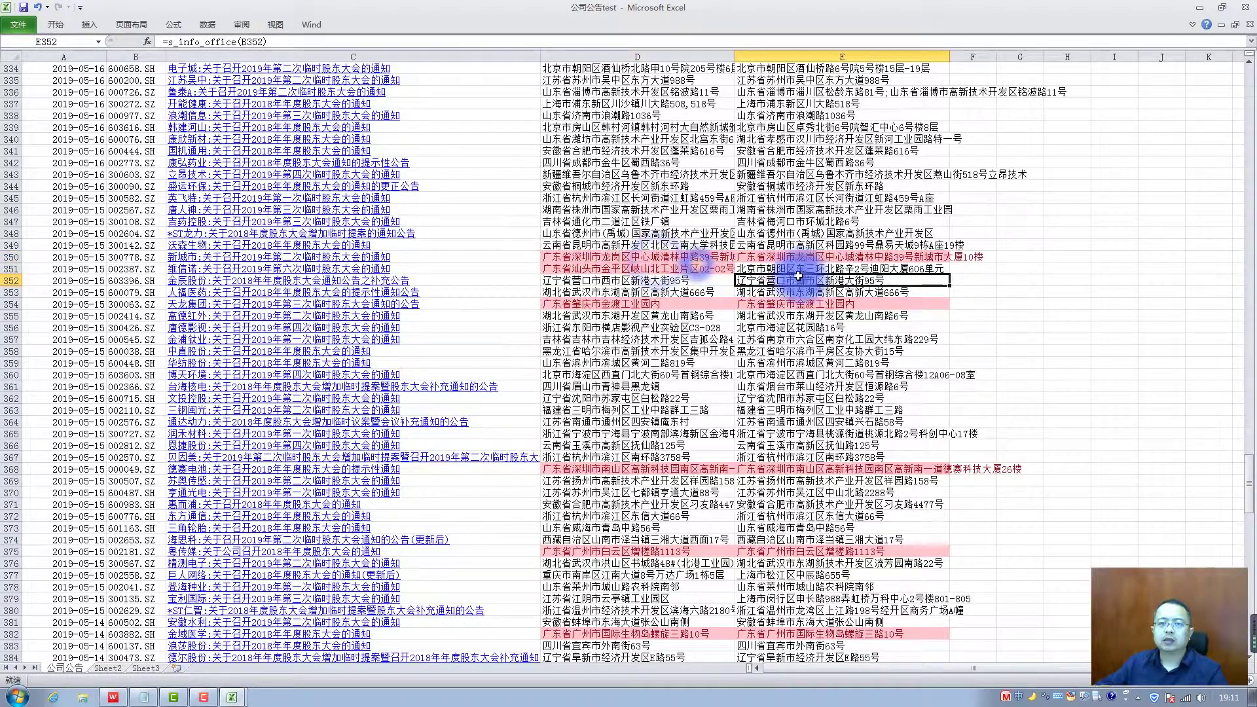
left_click(645, 268)
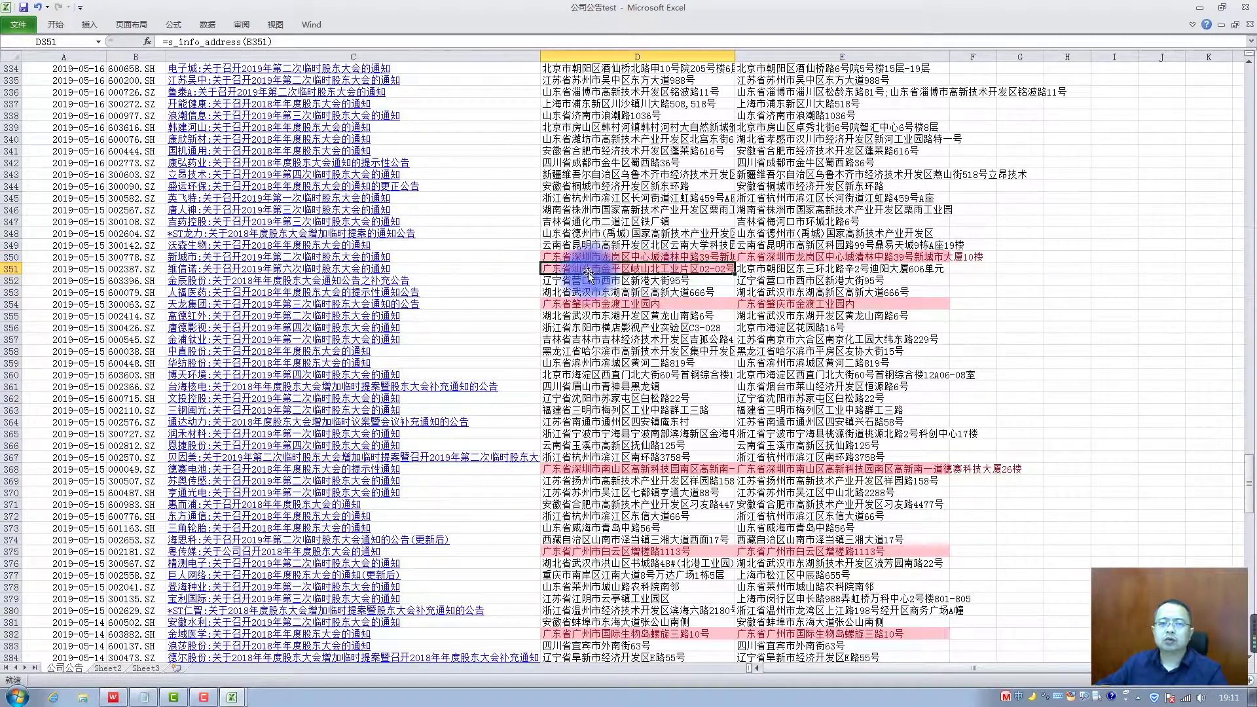
left_click(783, 268)
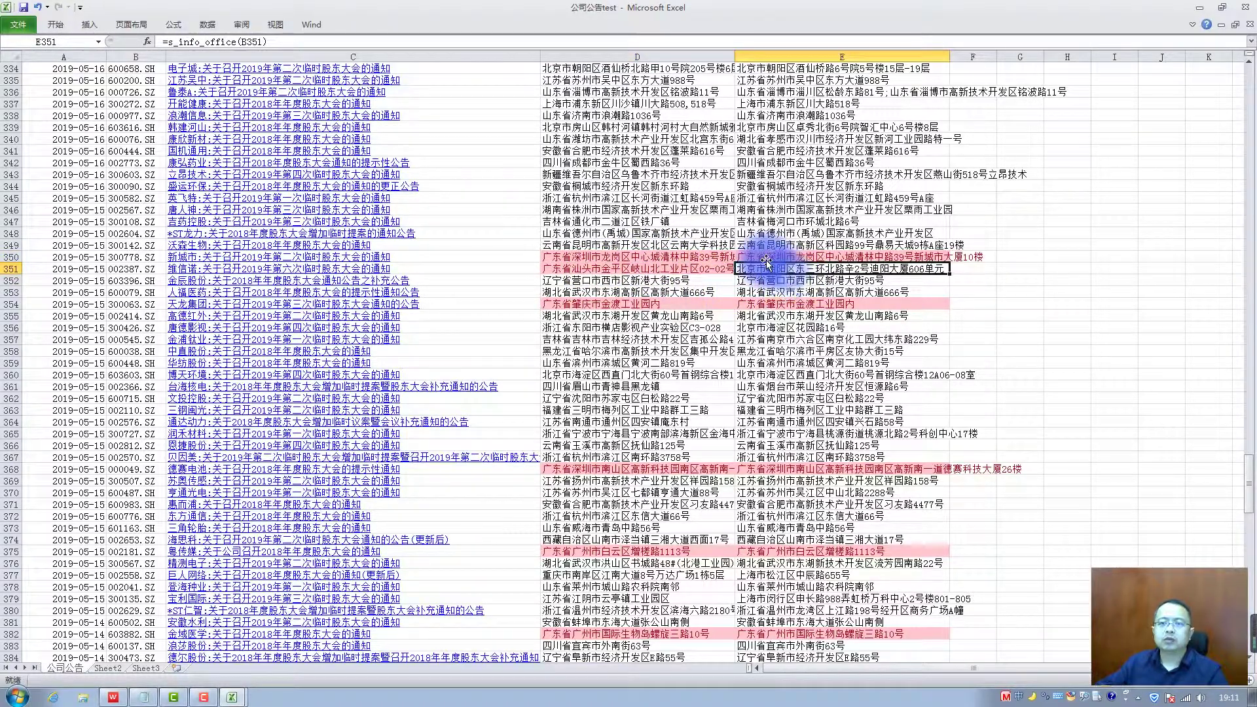
left_click(622, 268)
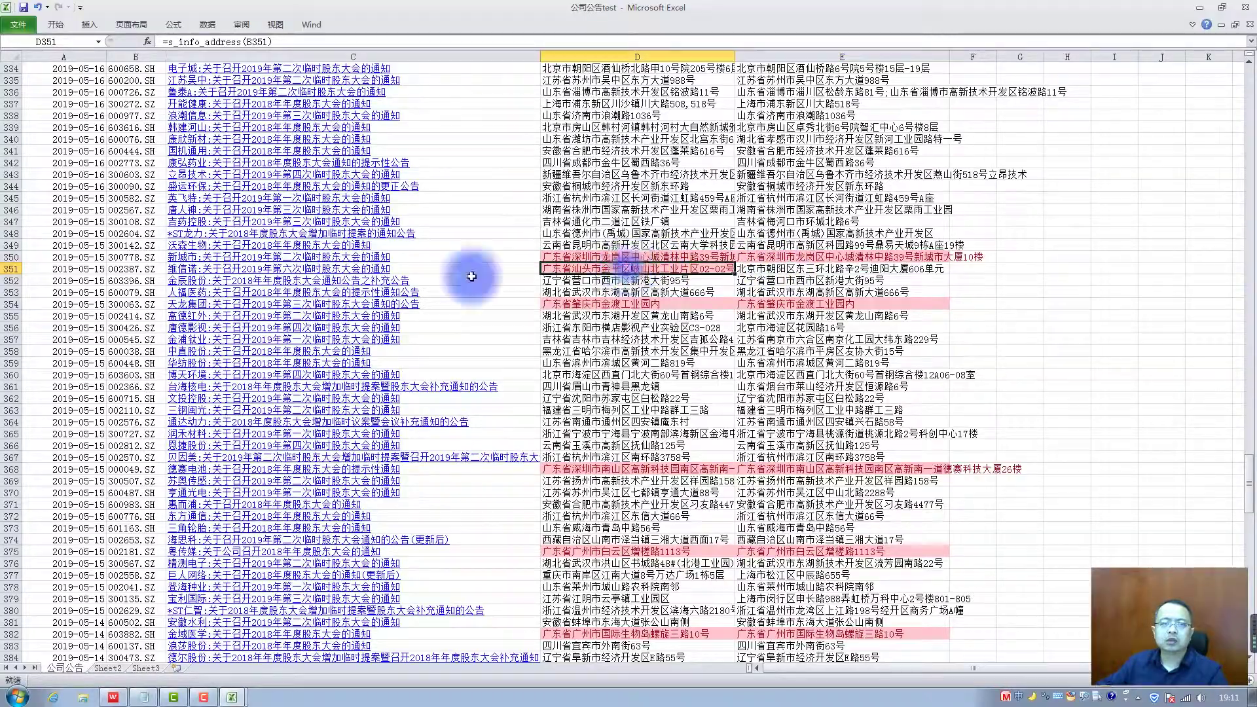
scroll(752, 354, "up", 10)
scroll(751, 354, "up", 14)
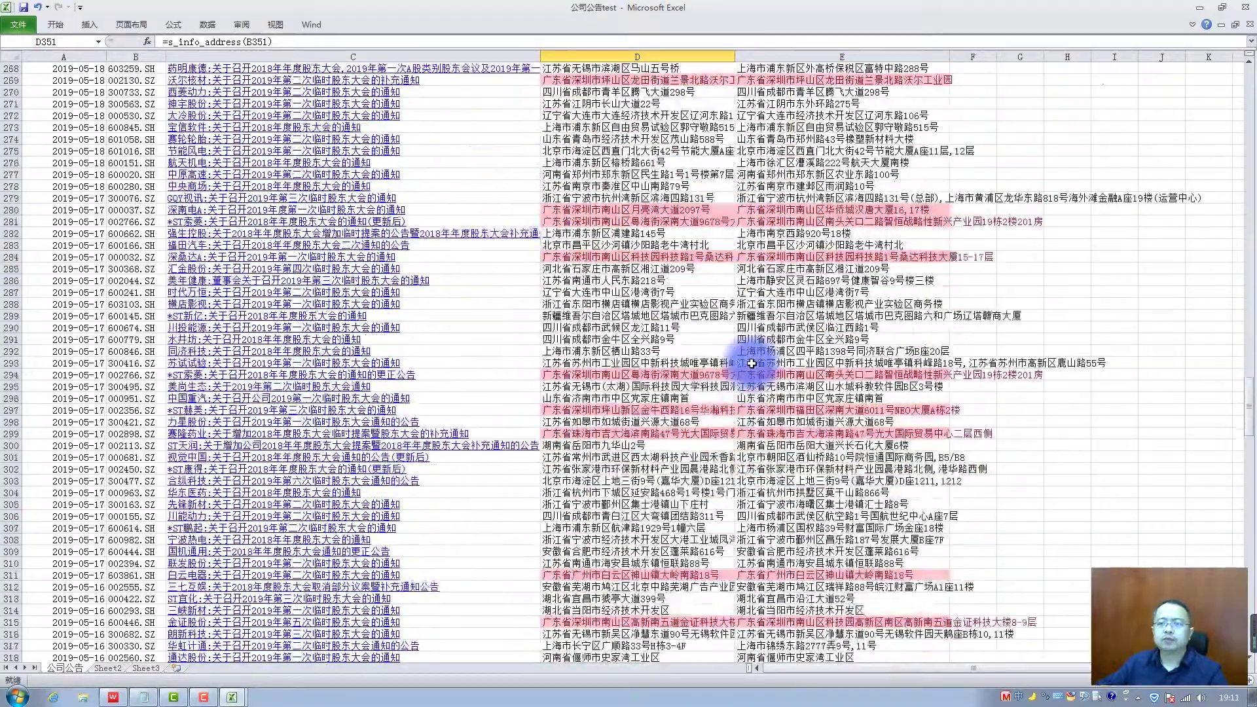
scroll(752, 354, "up", 14)
scroll(751, 363, "up", 14)
scroll(752, 364, "up", 14)
scroll(752, 363, "up", 14)
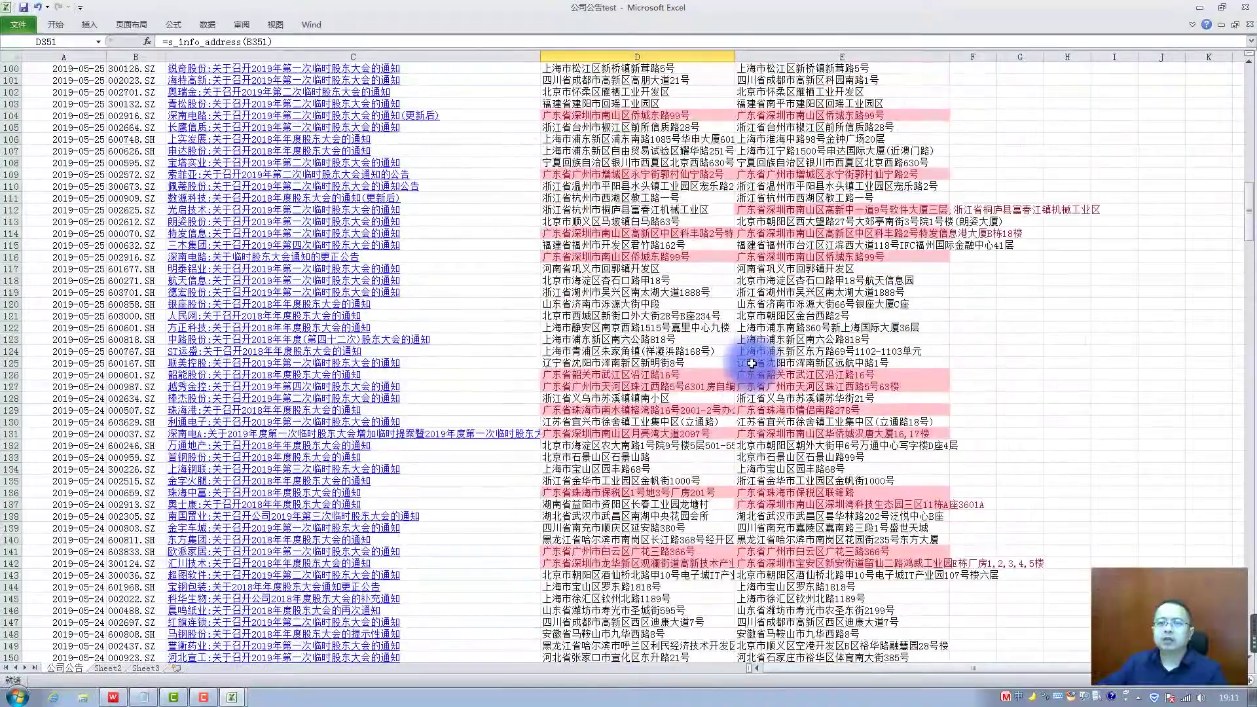
scroll(752, 363, "up", 14)
scroll(752, 365, "up", 14)
scroll(752, 365, "up", 1)
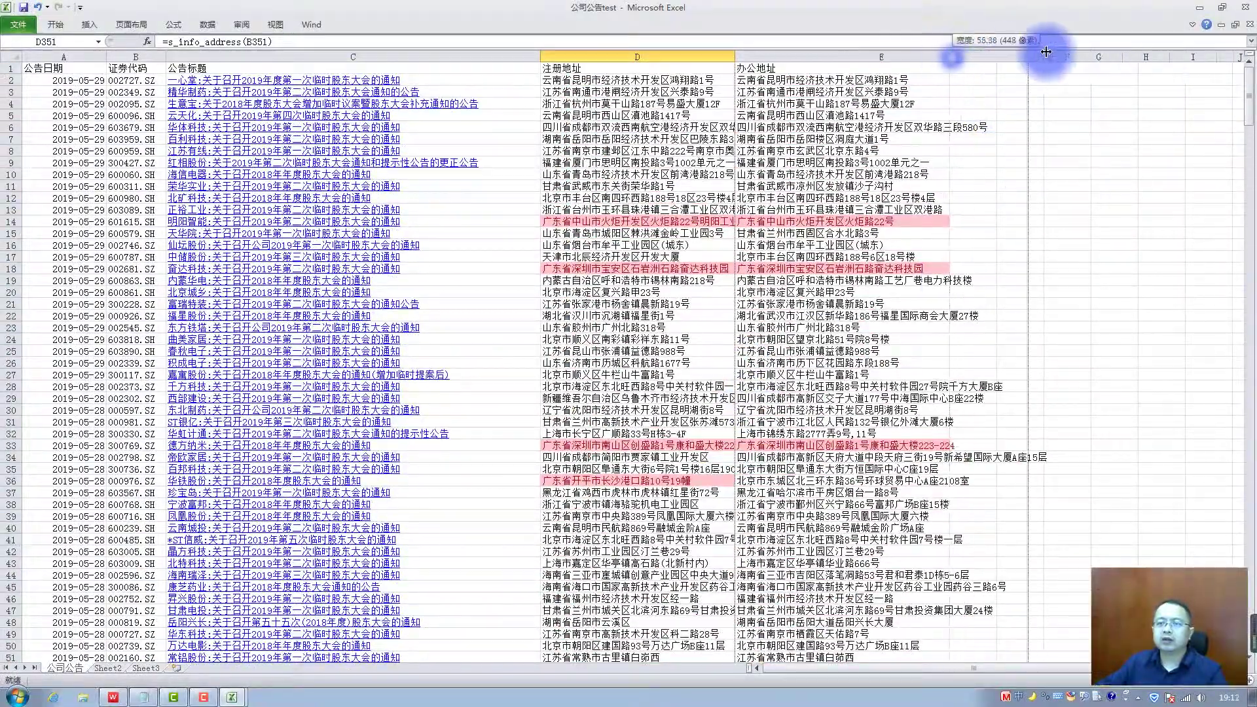
Widen column E further and paste the saved =IF(ISNUMBER(FIND("A",A1)),"有","无") template into F2.
left_click_drag(952, 57, 1046, 42)
left_click(1064, 79)
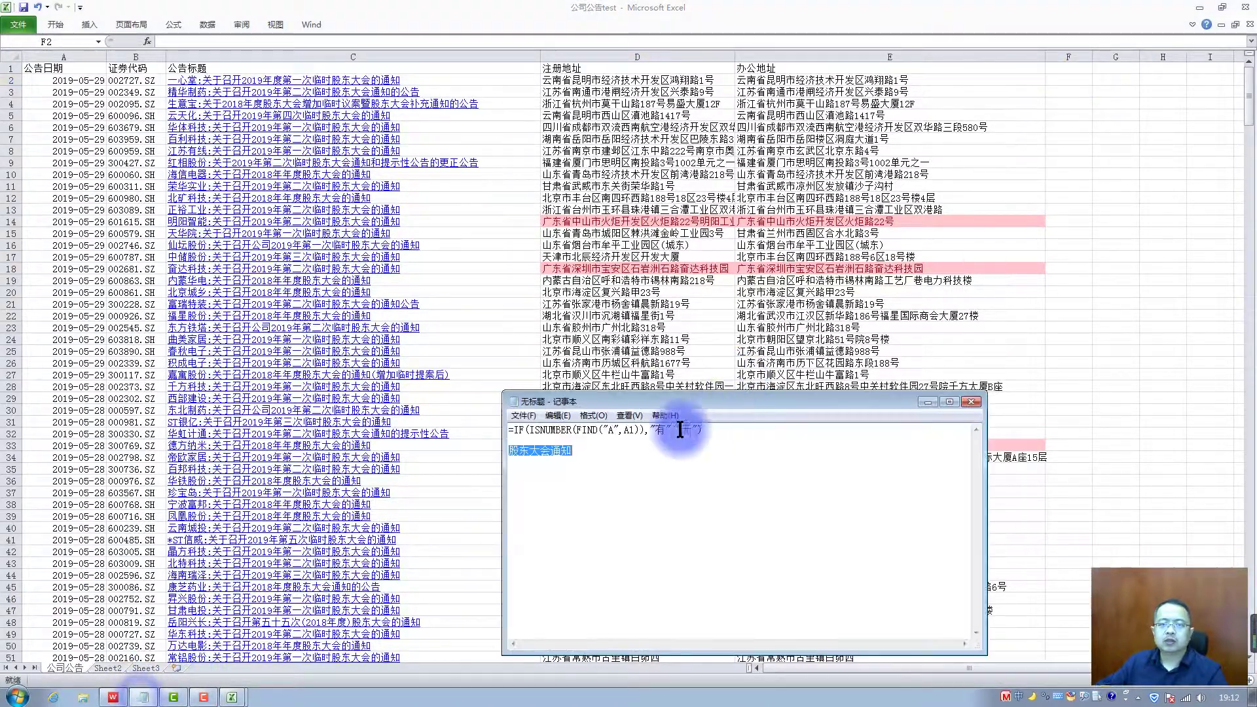
left_click_drag(721, 430, 501, 432)
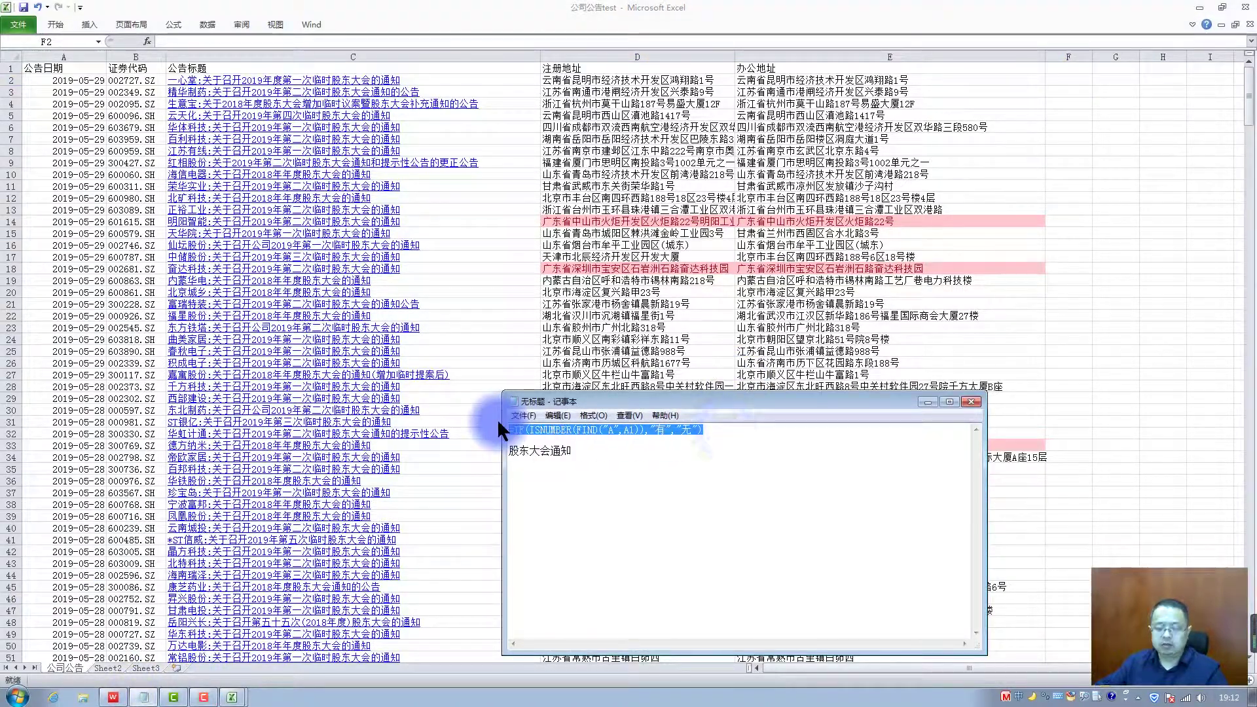
double_click(1065, 78)
type("=IF(ISNUMBER(FIND(\"A\",A1)),\"有\",\"无\")")
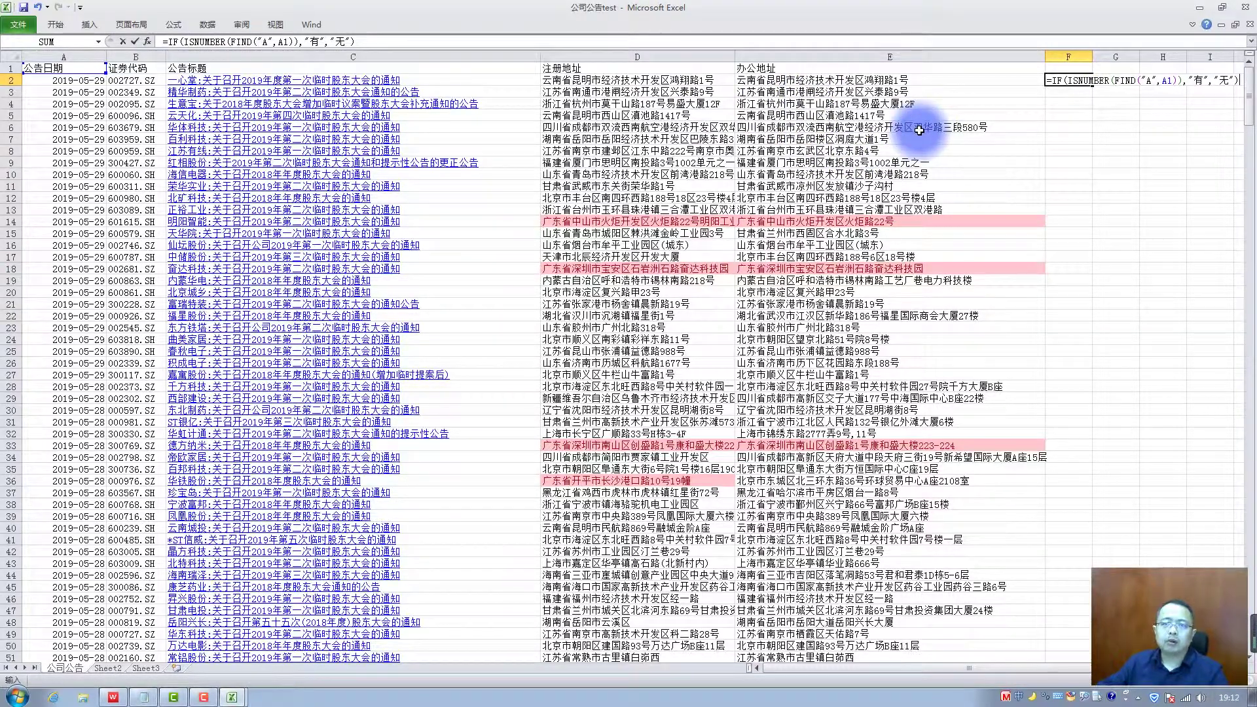
Change F2's formula to search E2 for 广东省 instead of "A" in A1.
double_click(1151, 80)
type("guang")
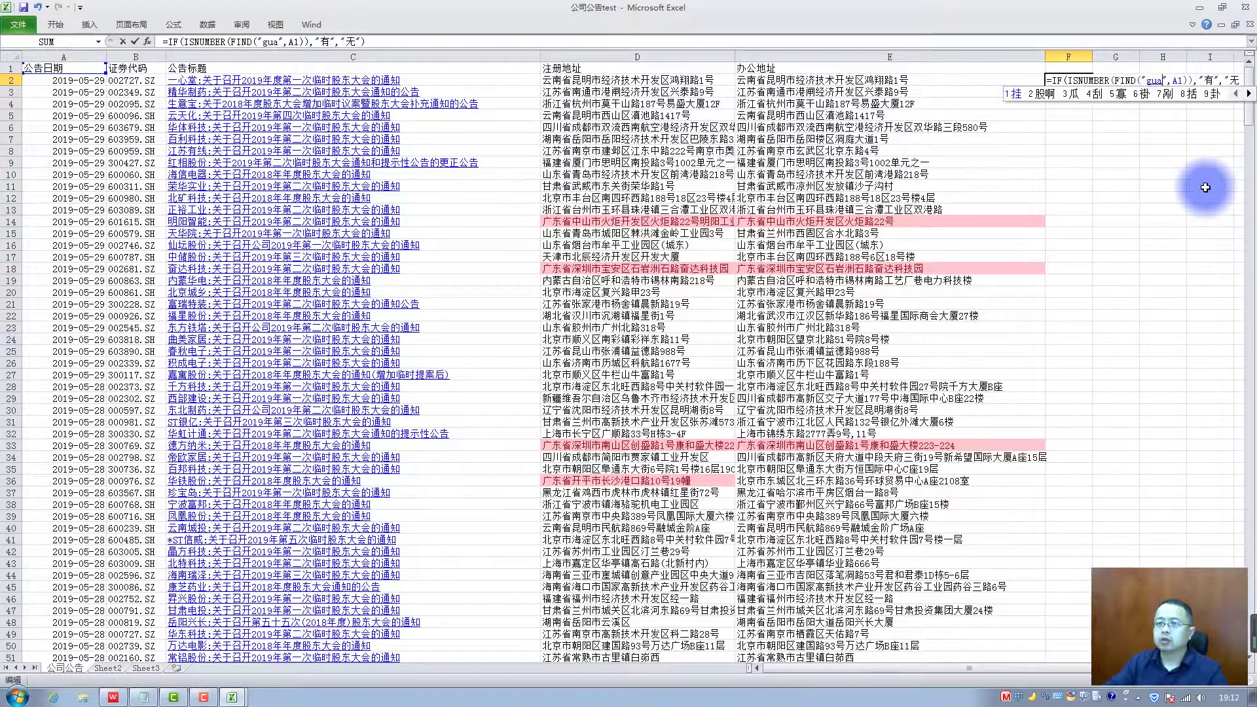
type("dongsheng")
key("space")
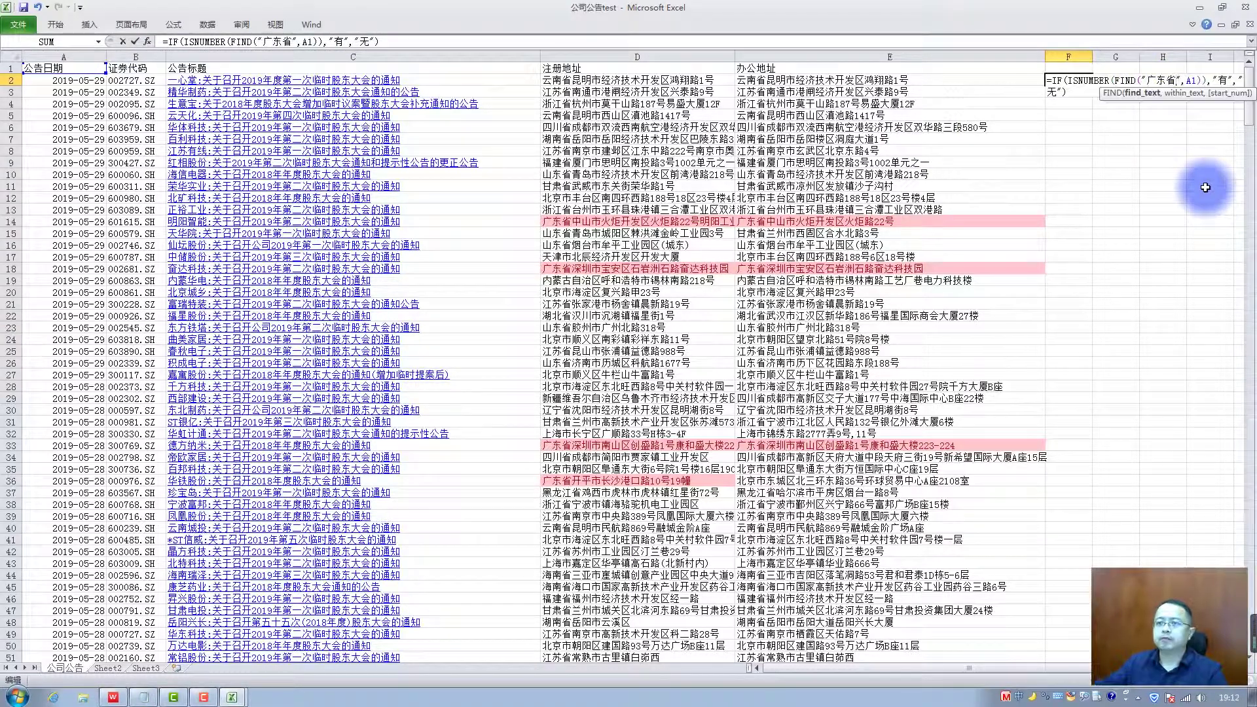
double_click(1190, 80)
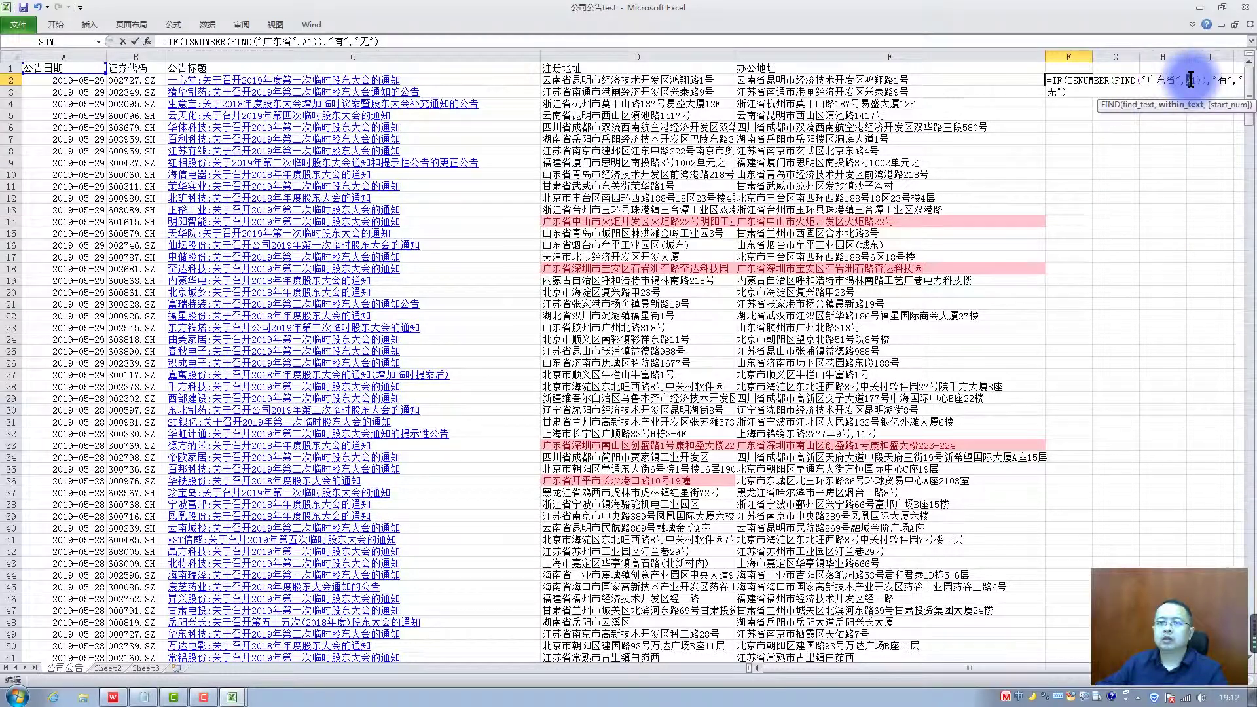
type("e")
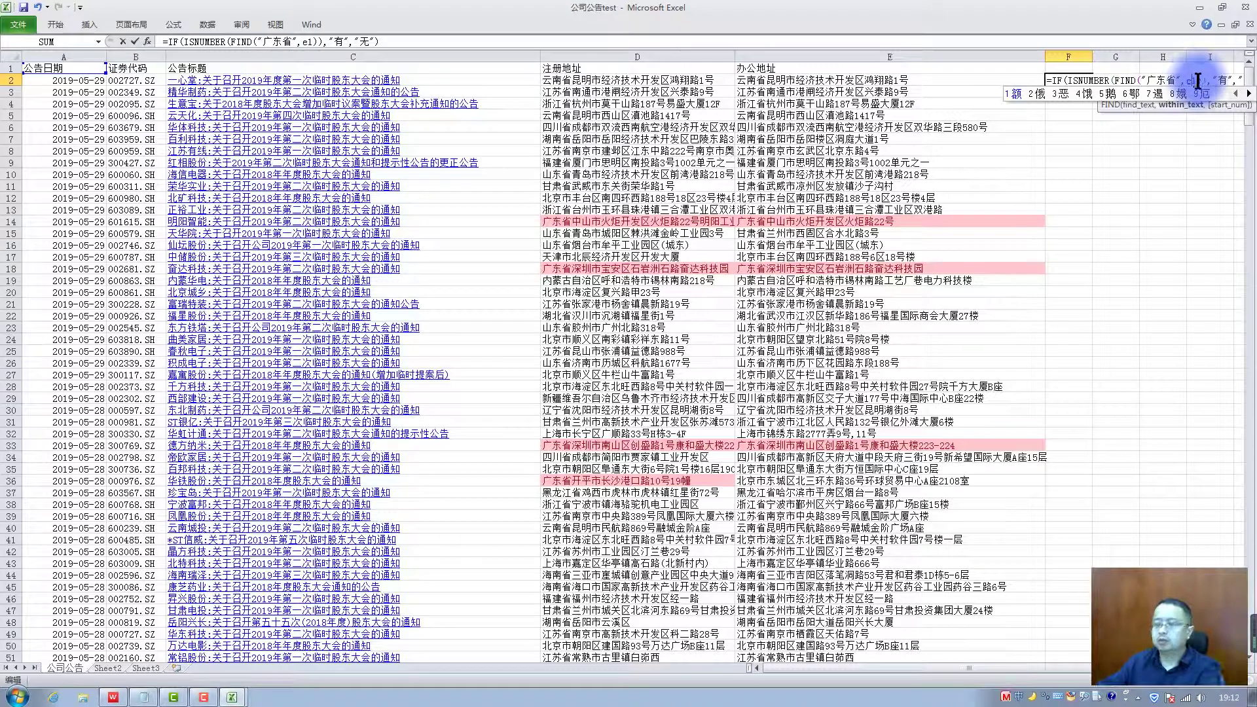
key("shift")
type("2")
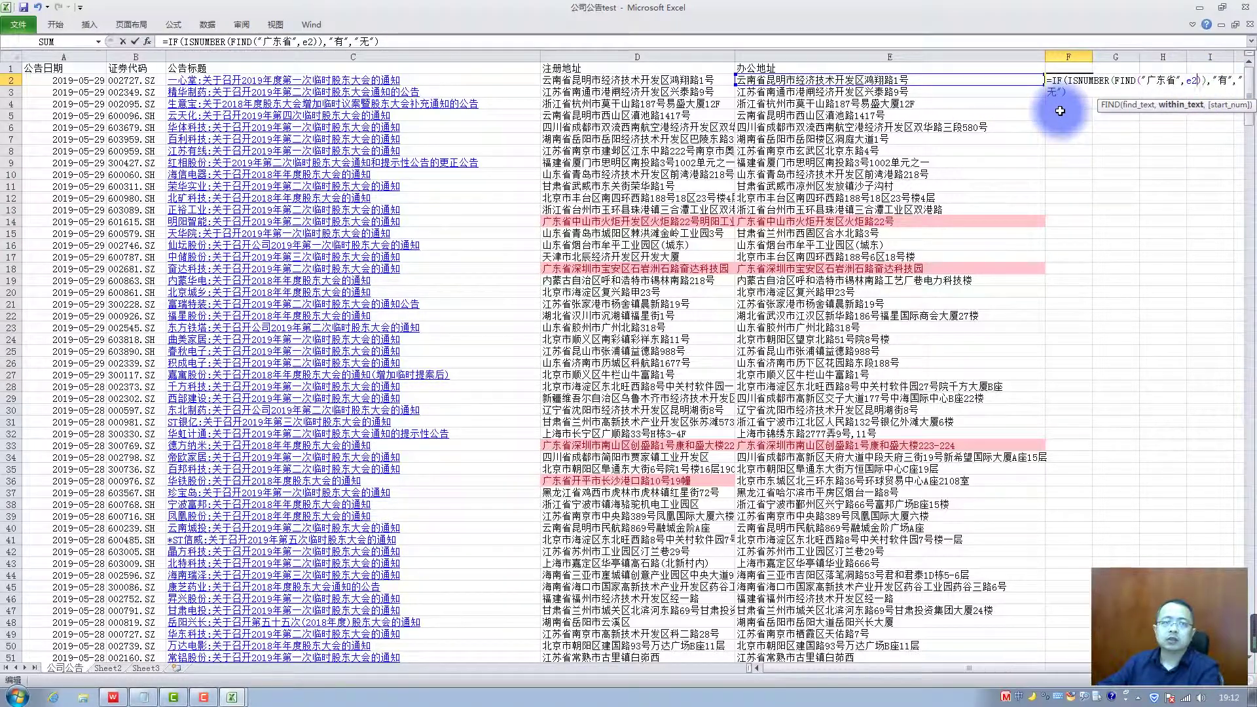
Confirm F2's formula, fill it down column F, and spot-check results such as row 33.
key("Return")
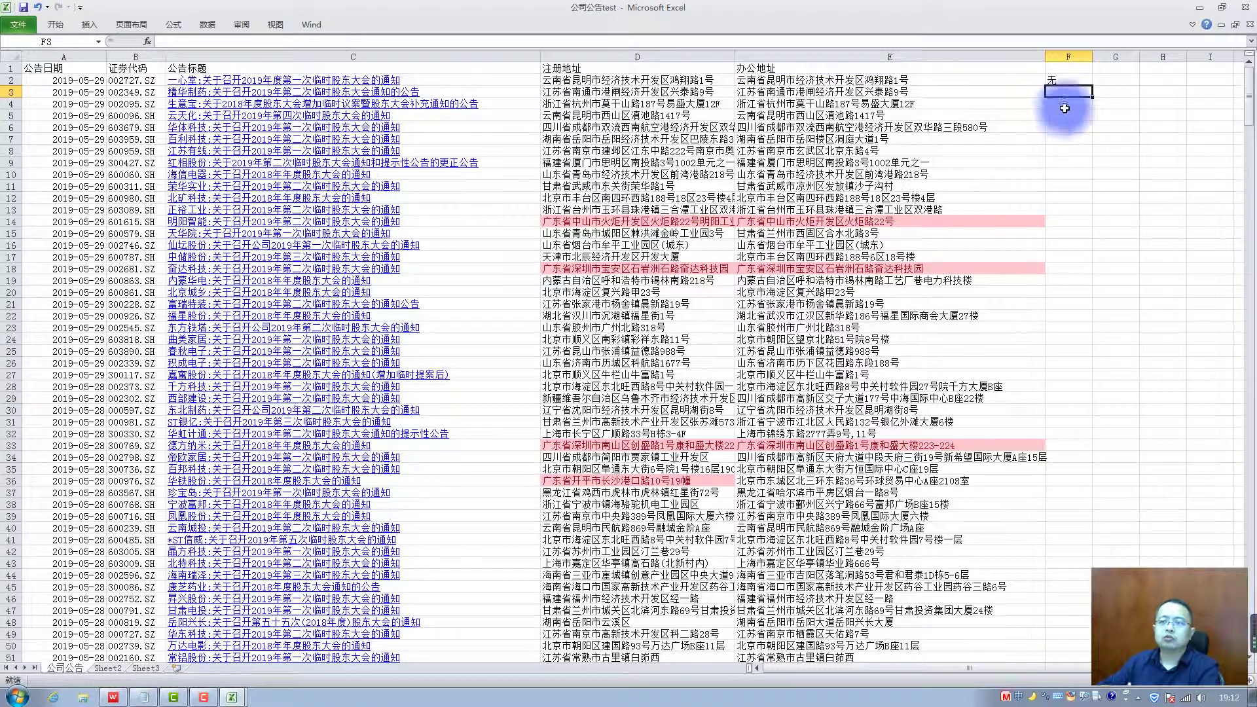
left_click(1069, 79)
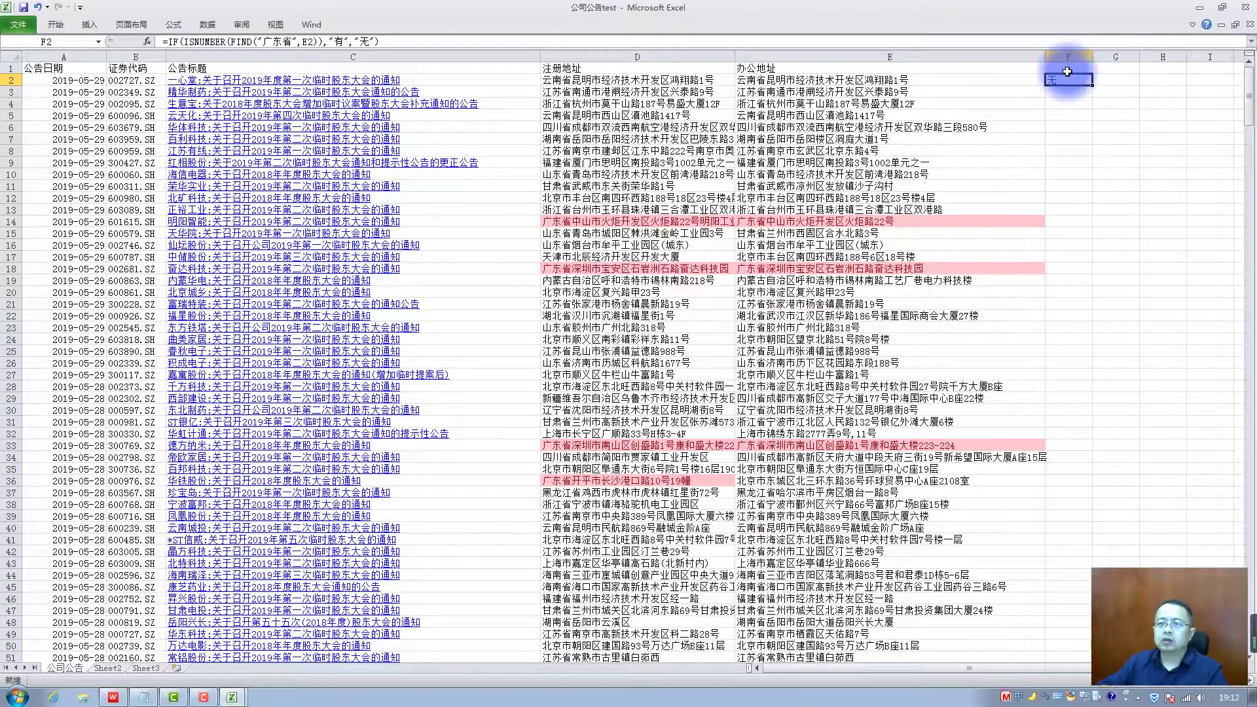
double_click(1068, 79)
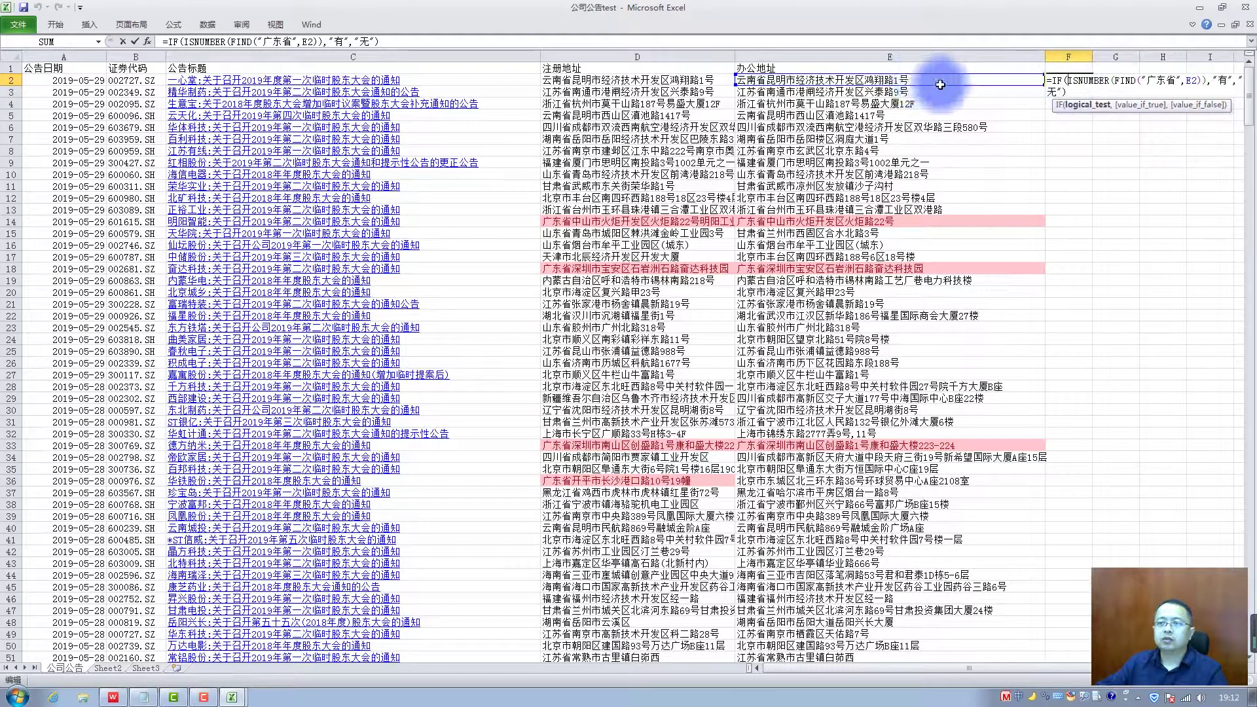
key("Return")
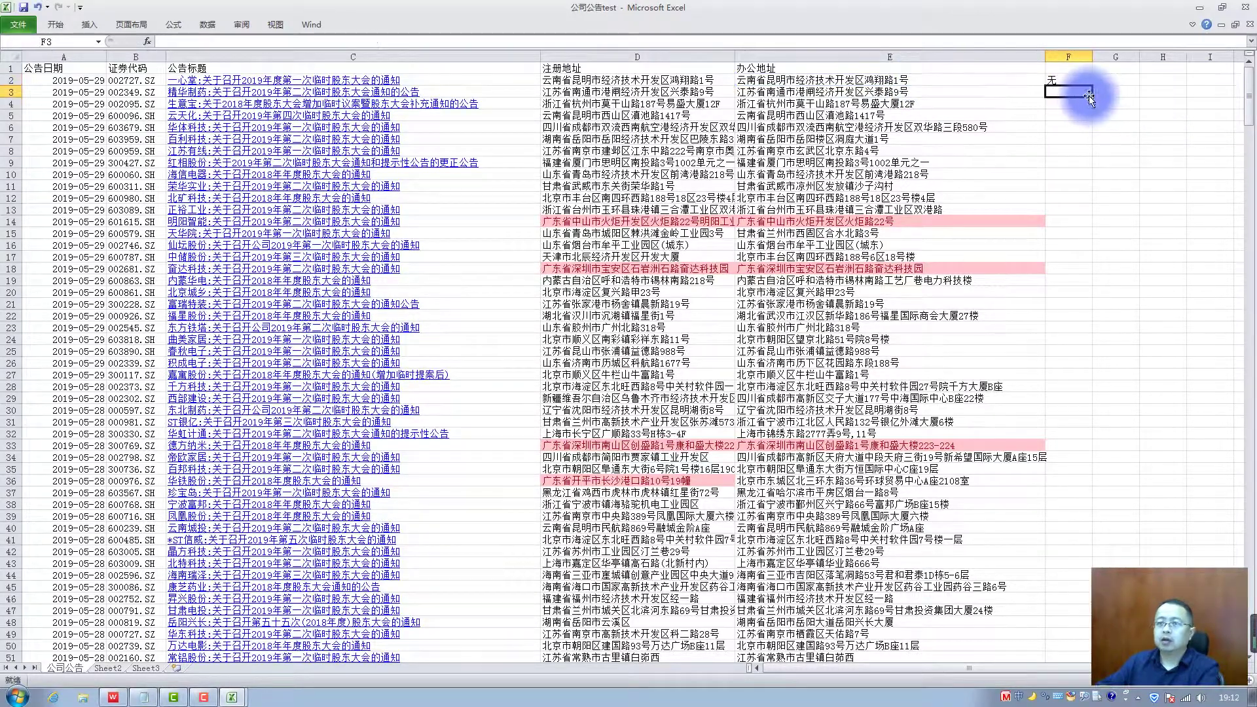
left_click(1081, 80)
double_click(1092, 86)
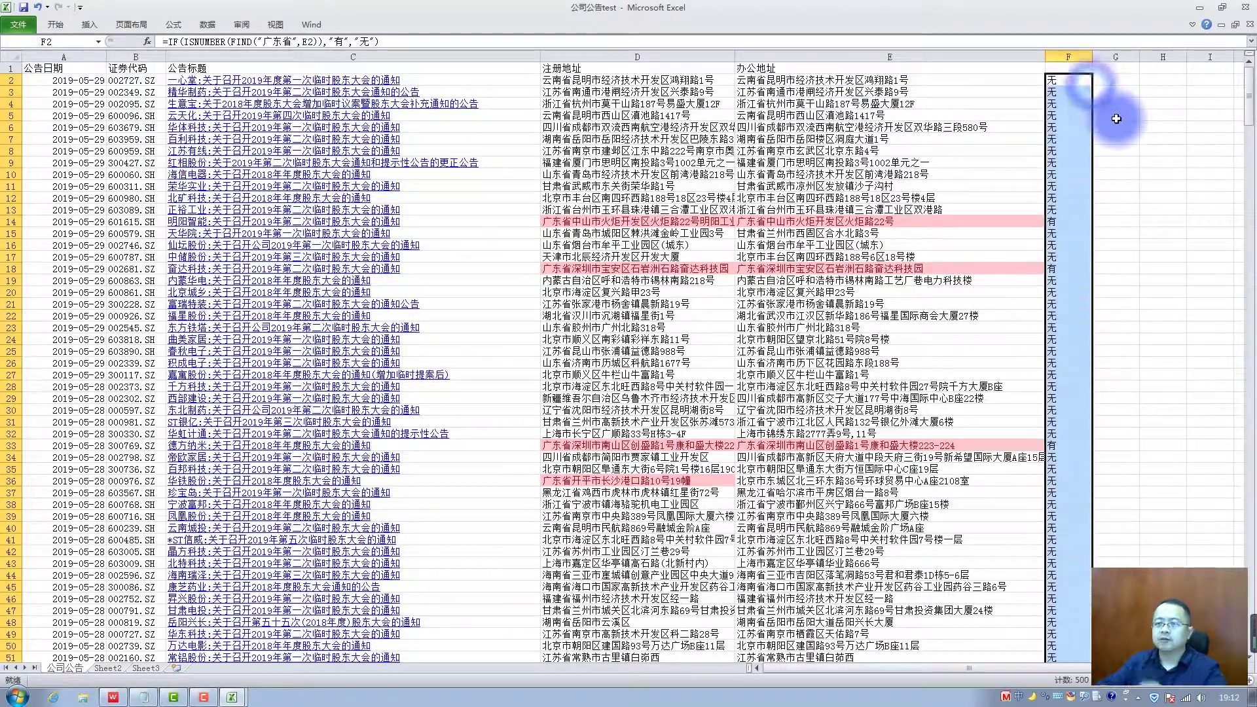
left_click(1059, 266)
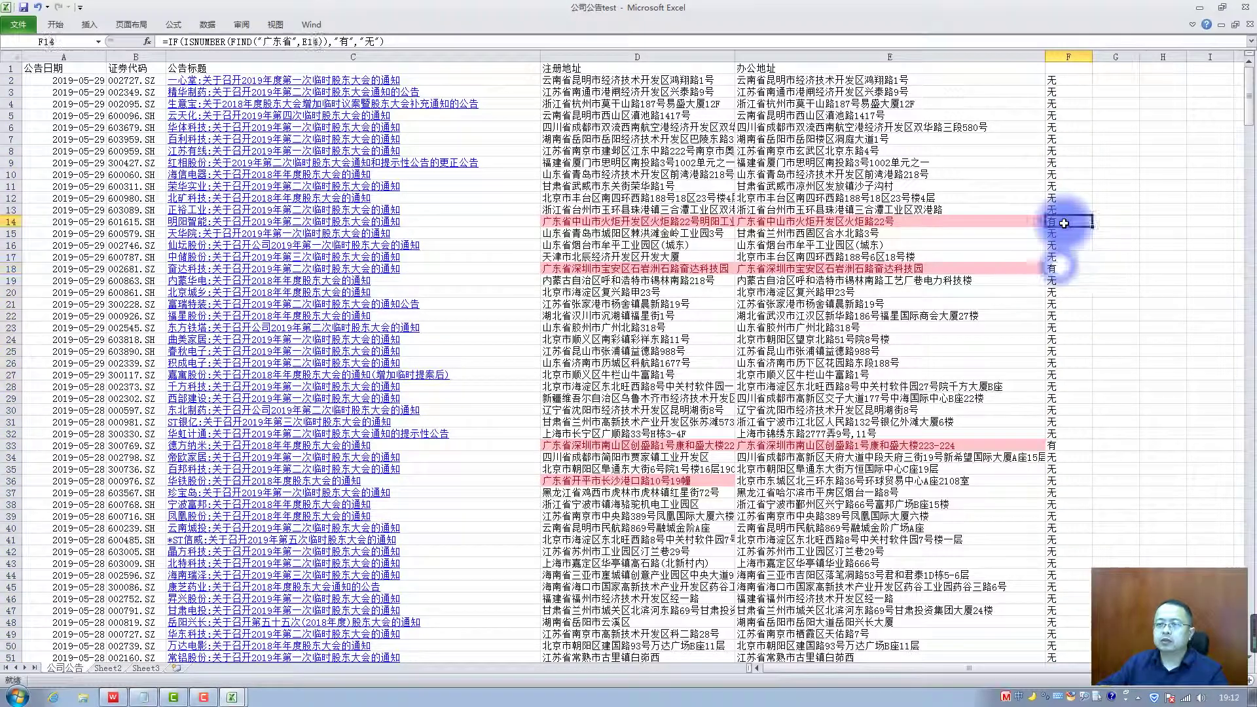
left_click(1068, 445)
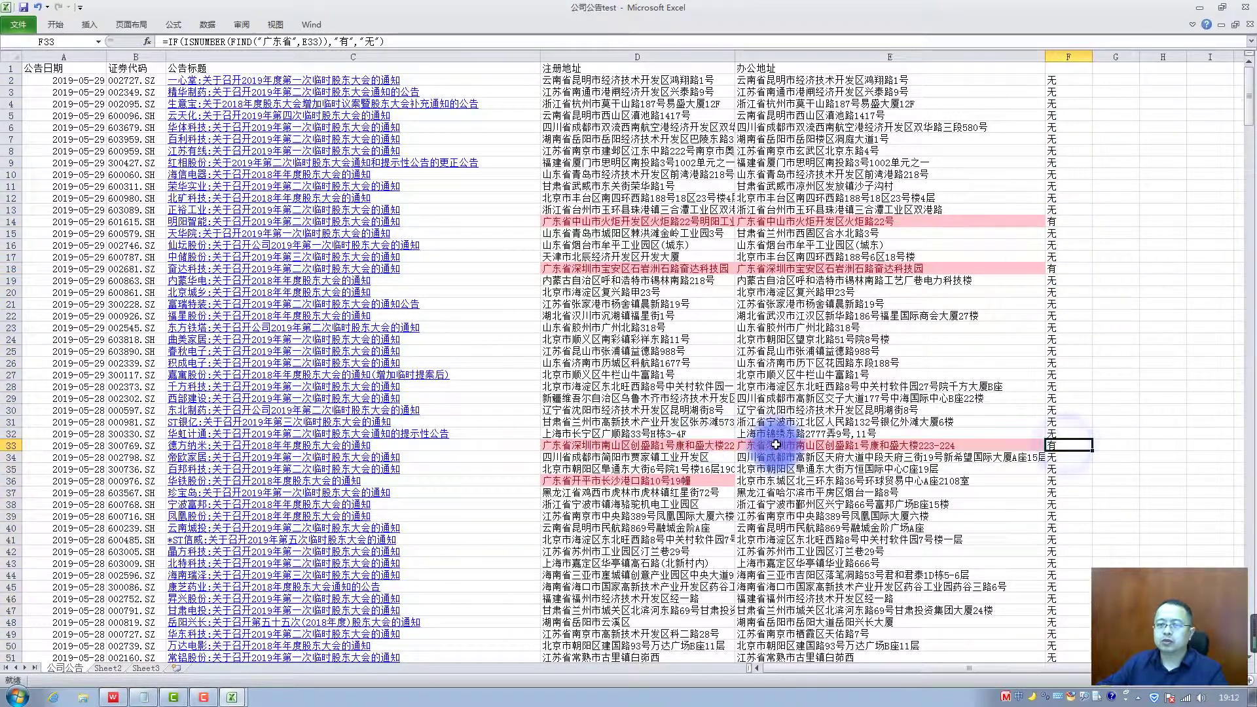
scroll(1052, 452, "down", 4)
scroll(1052, 451, "down", 4)
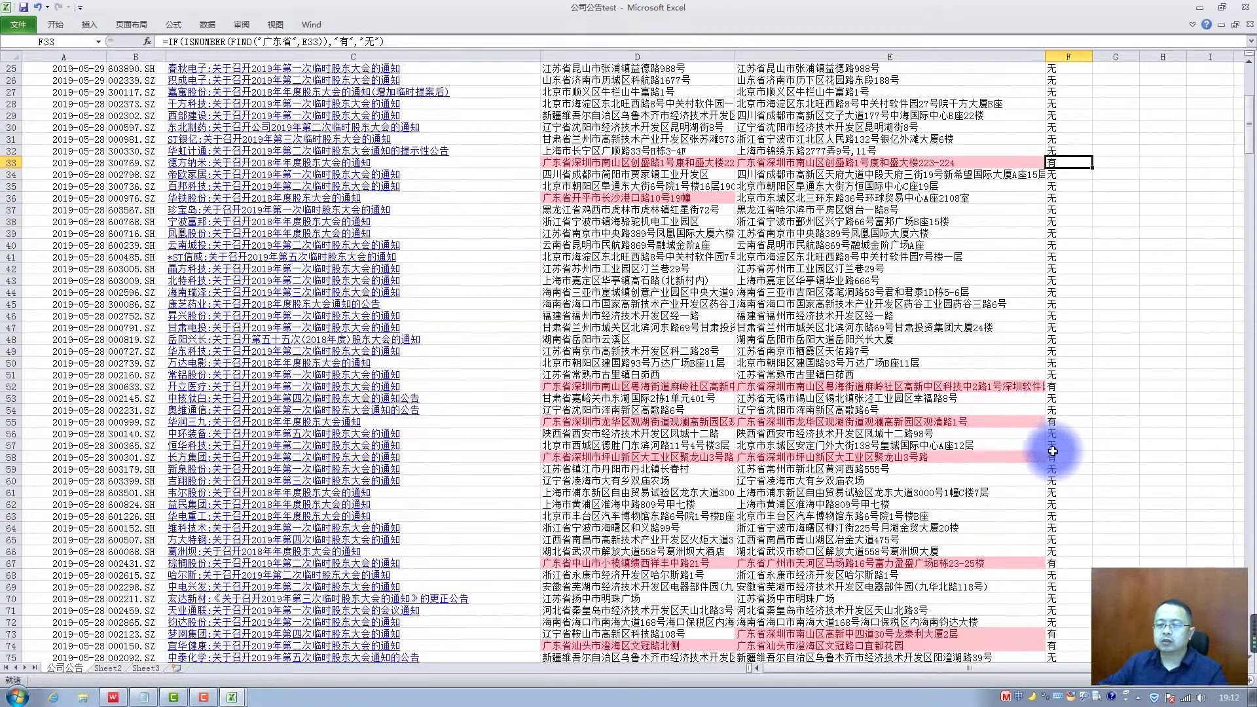
scroll(1066, 384, "up", 8)
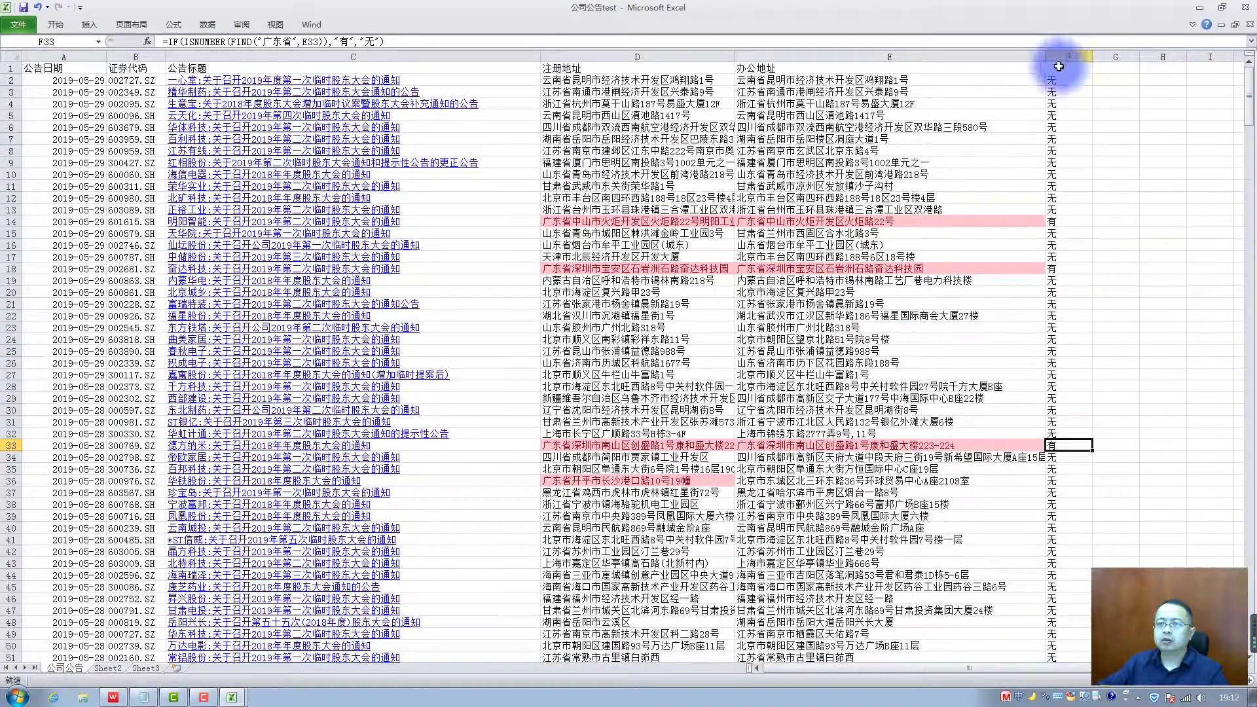
Convert column F's formulas to plain values with copy and Paste Special.
right_click(1065, 56)
left_click(1108, 83)
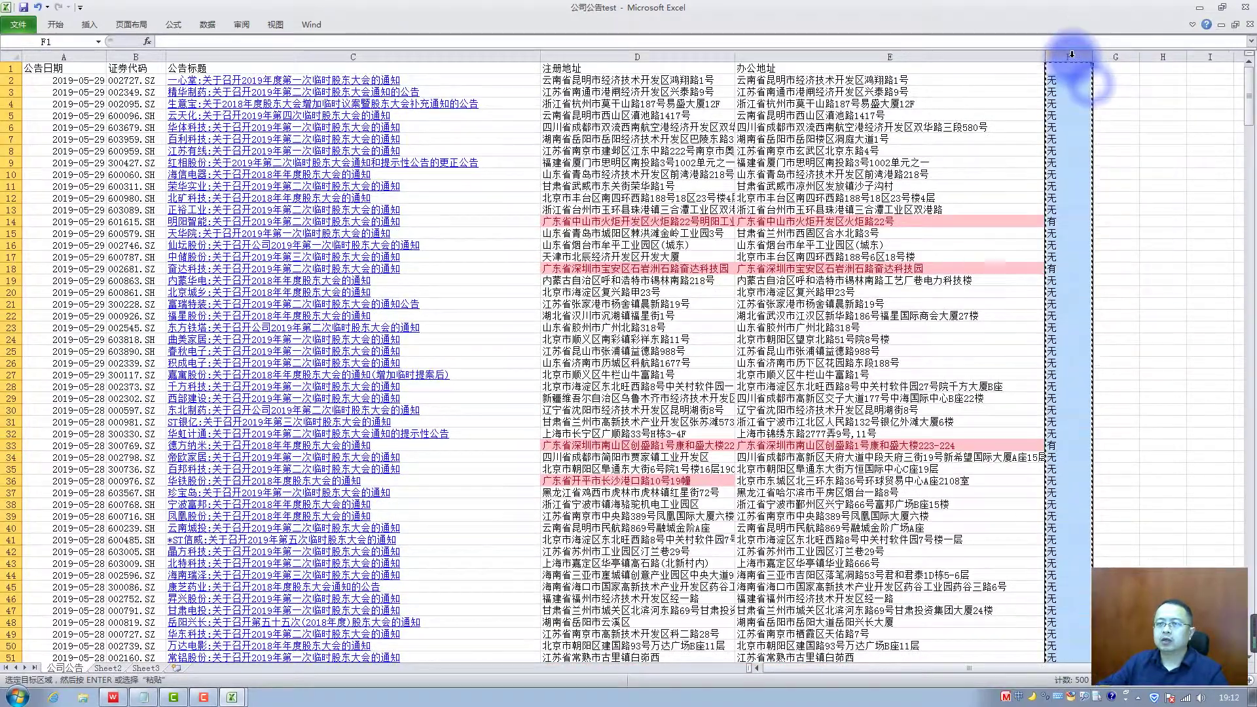
right_click(1072, 58)
left_click(1118, 113)
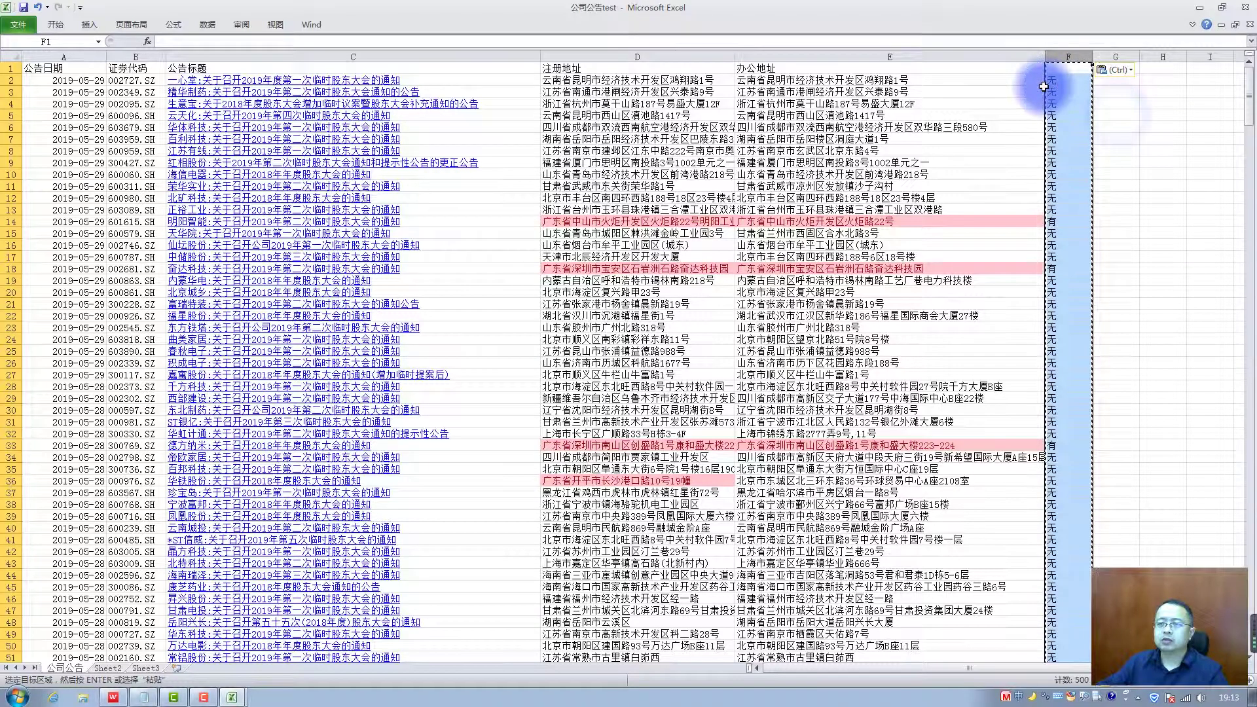
Head column F 是否在广东省, widen it to fit, and select it for sorting.
left_click(1066, 68)
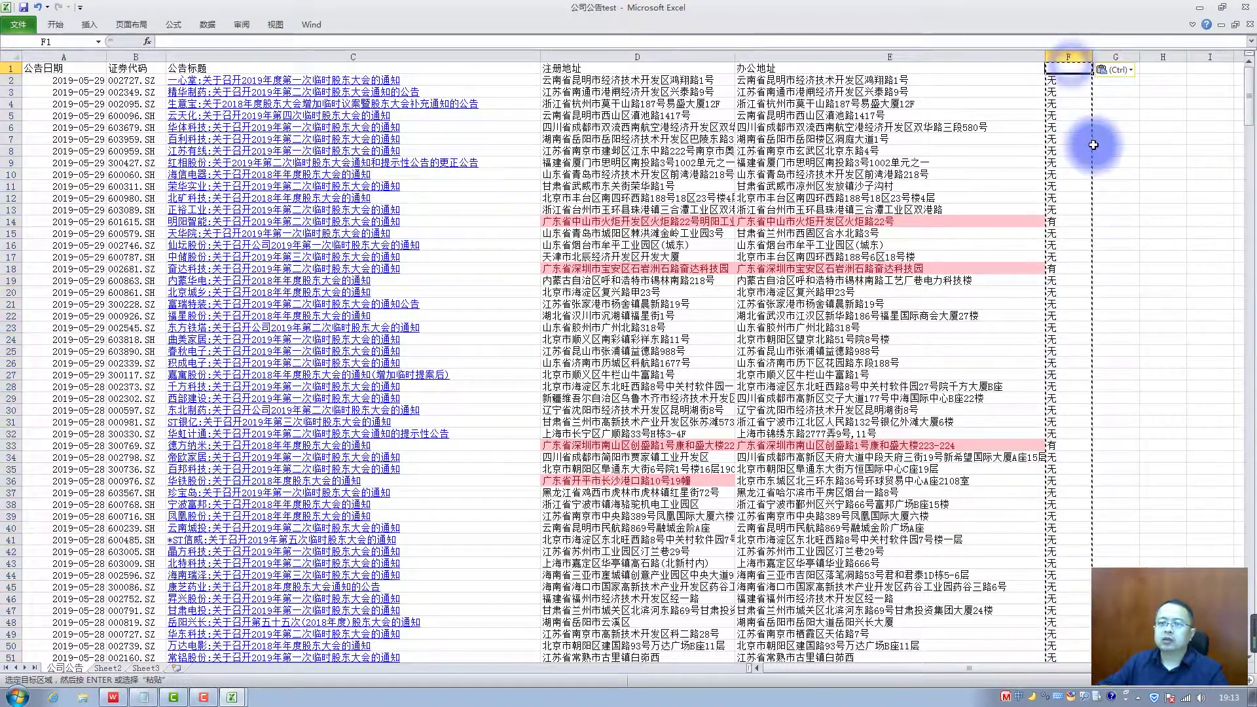
type("shifou")
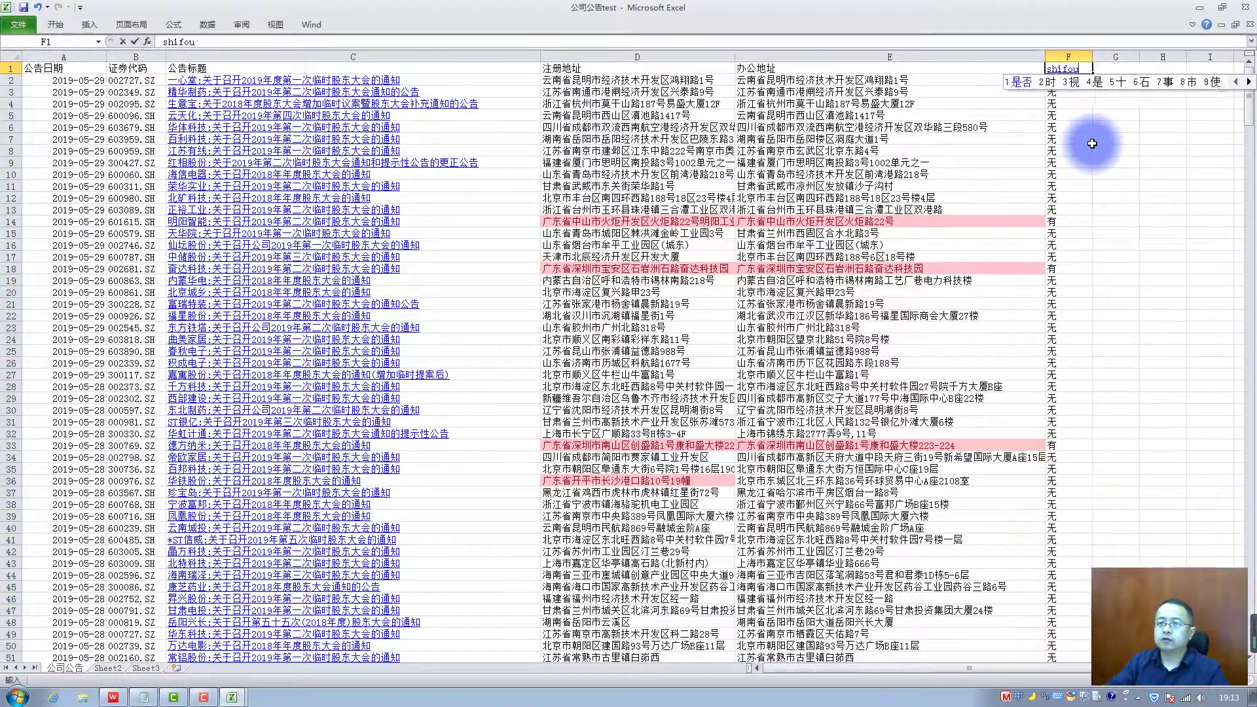
type("zai guang")
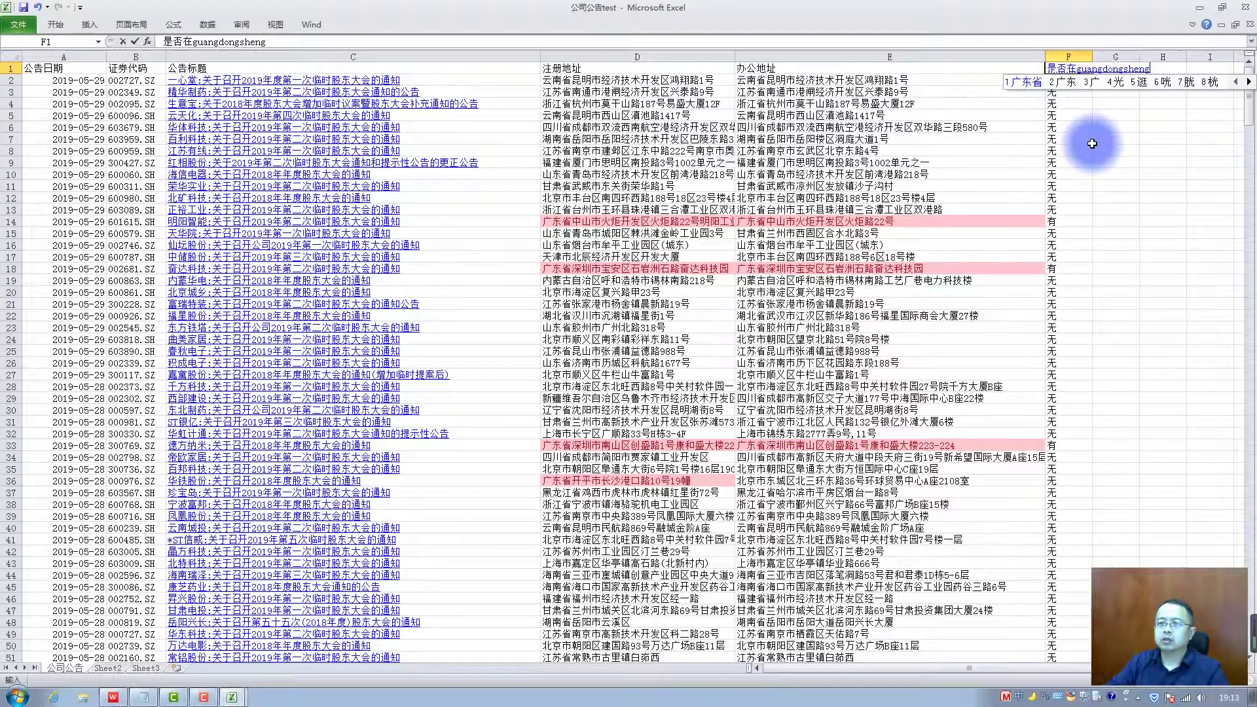
key("space")
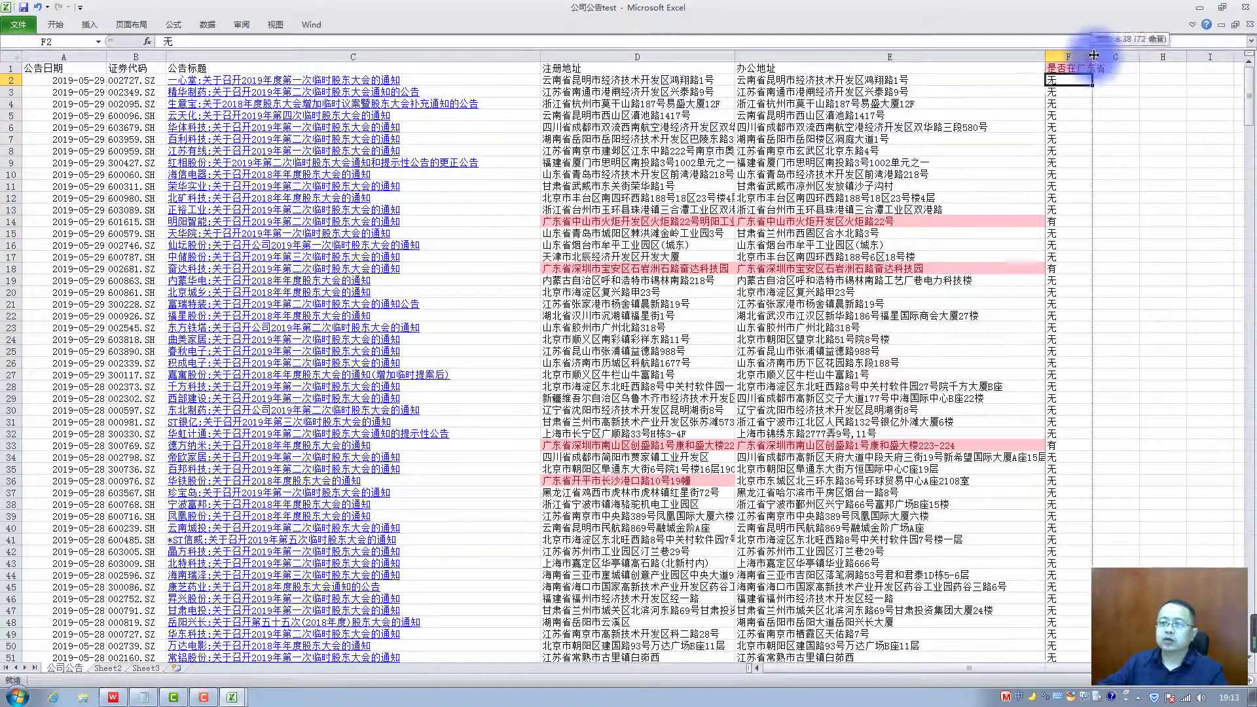
left_click_drag(1093, 57, 1111, 57)
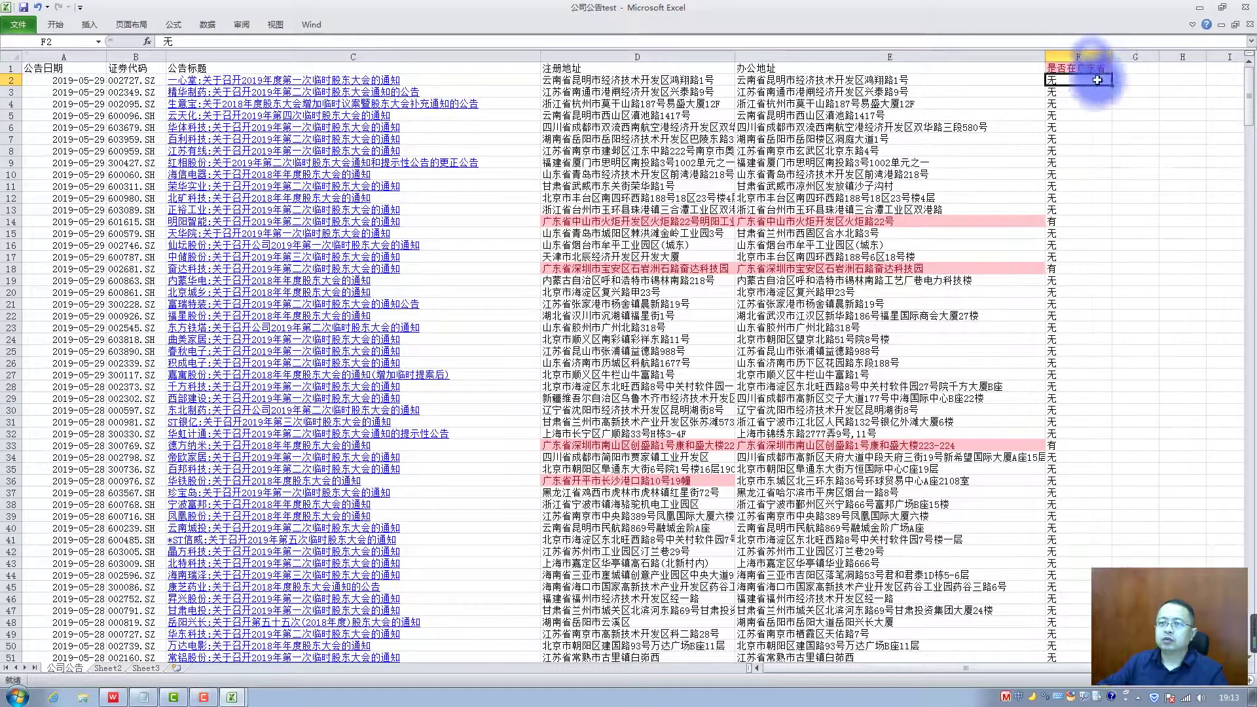
left_click(1065, 57)
left_click(214, 23)
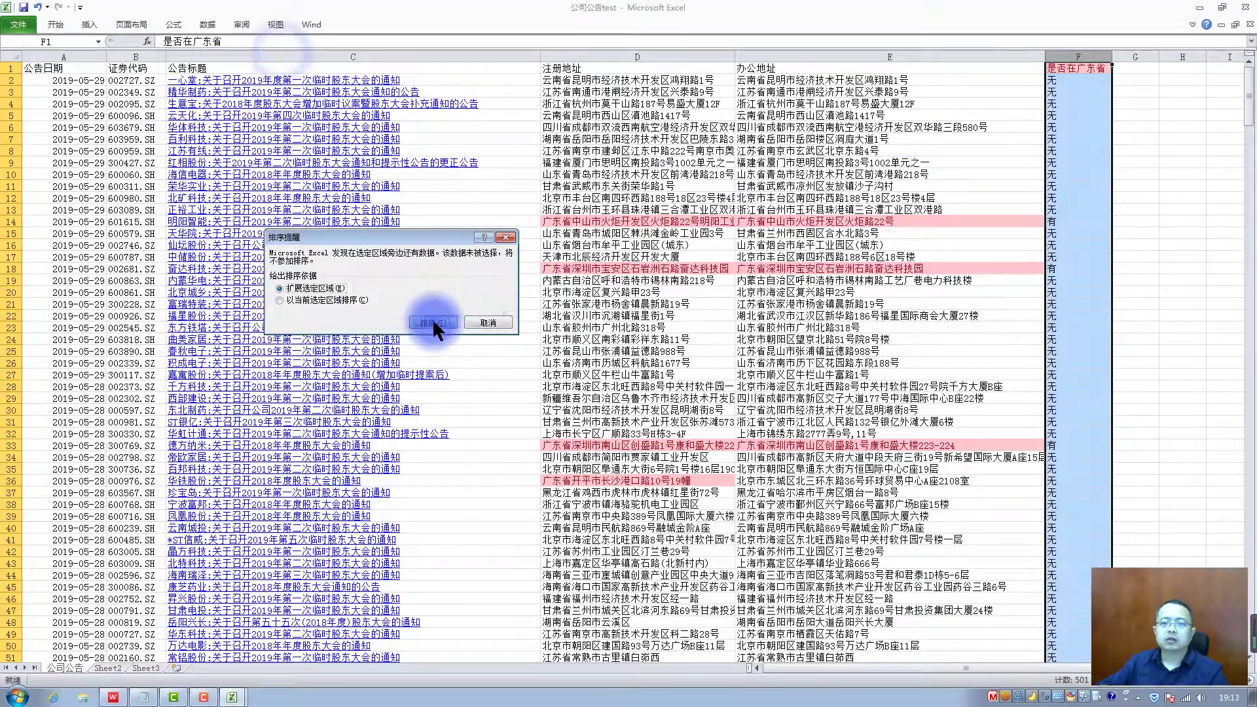
Sort the whole table by 是否在广东省, expanding the selection to all columns.
left_click(432, 321)
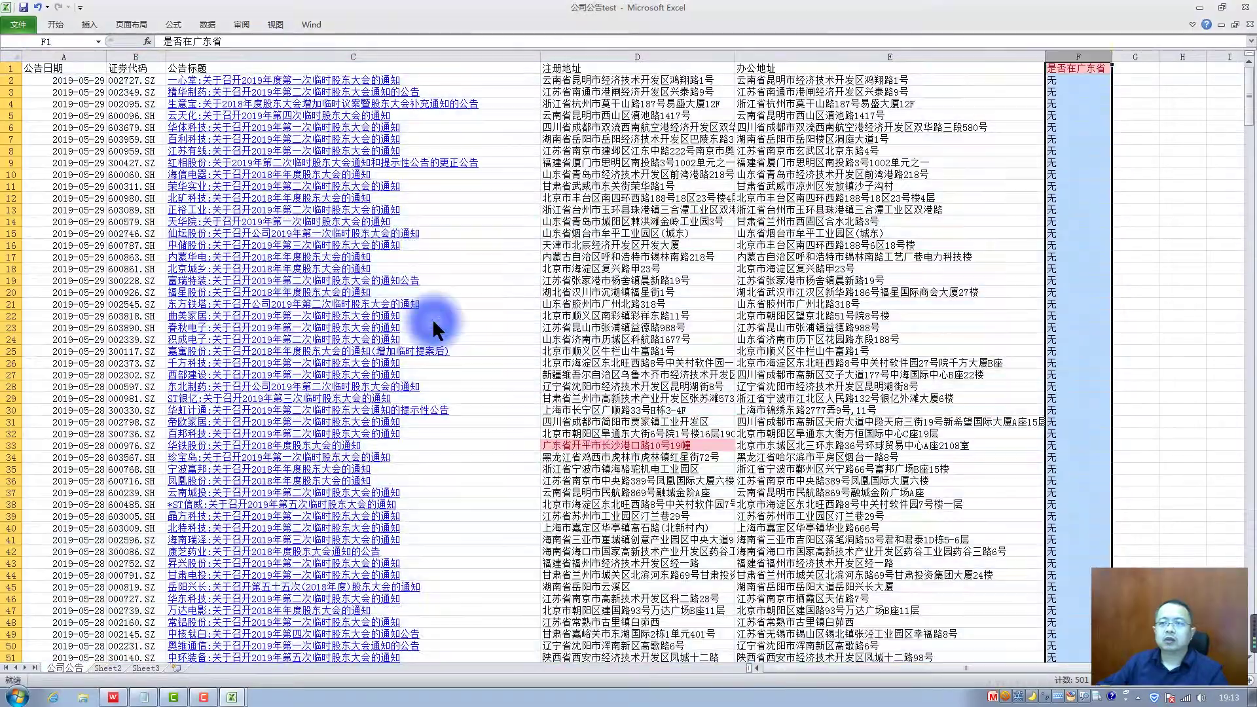
left_click(7, 80)
scroll(190, 321, "down", 8)
scroll(190, 320, "down", 12)
scroll(193, 328, "down", 11)
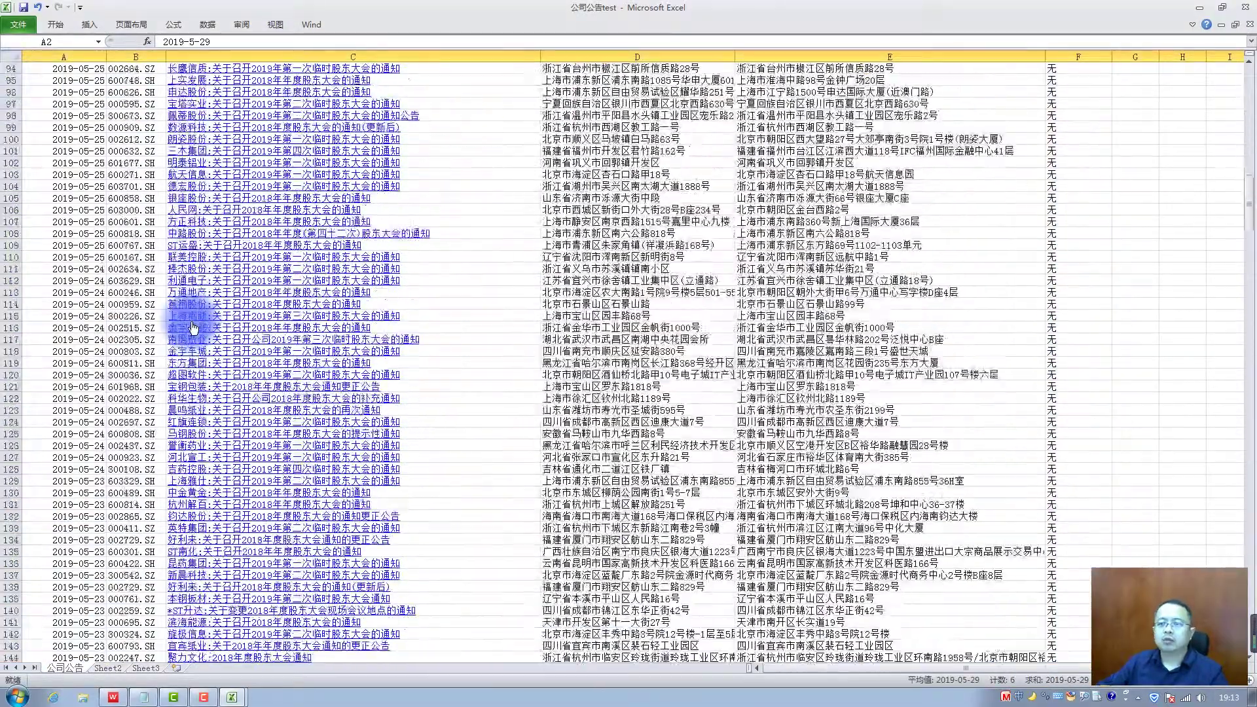
scroll(194, 328, "down", 16)
scroll(194, 328, "down", 16)
scroll(193, 328, "down", 16)
scroll(194, 327, "down", 16)
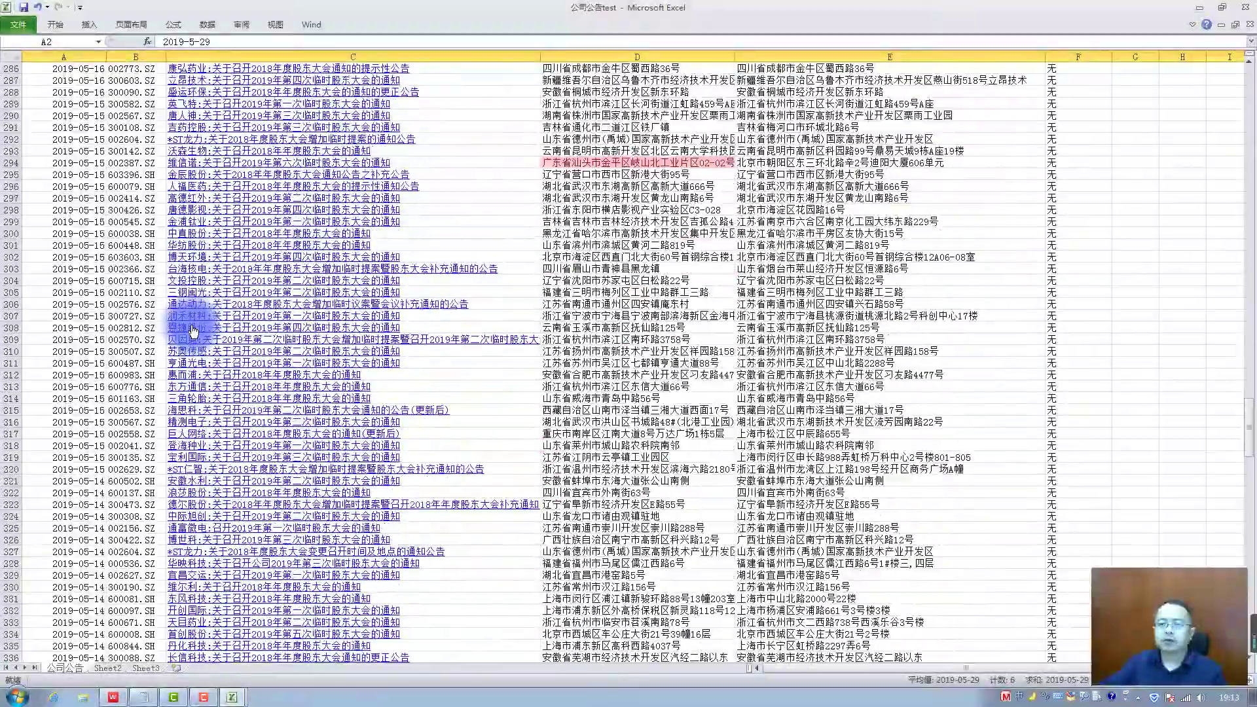
scroll(194, 331, "down", 8)
scroll(186, 329, "down", 8)
scroll(183, 329, "down", 8)
scroll(164, 334, "down", 9)
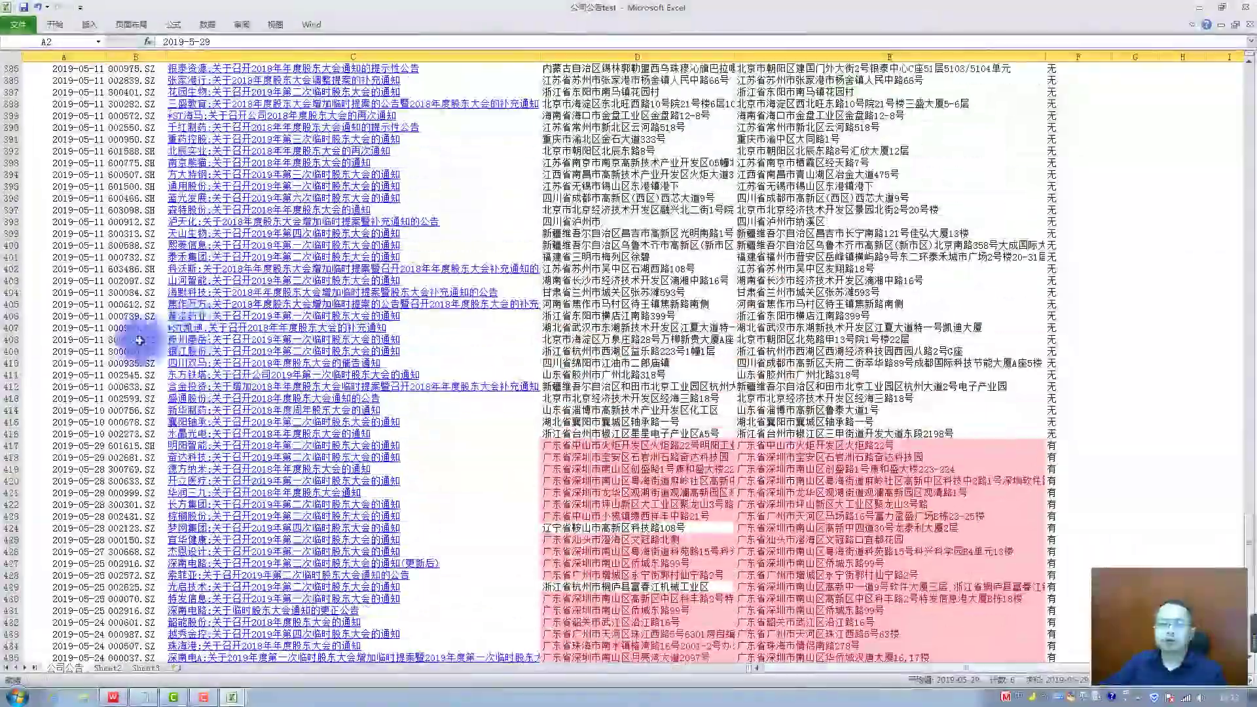
Delete rows 2–416, the announcements flagged 无.
left_click(9, 411, "shift")
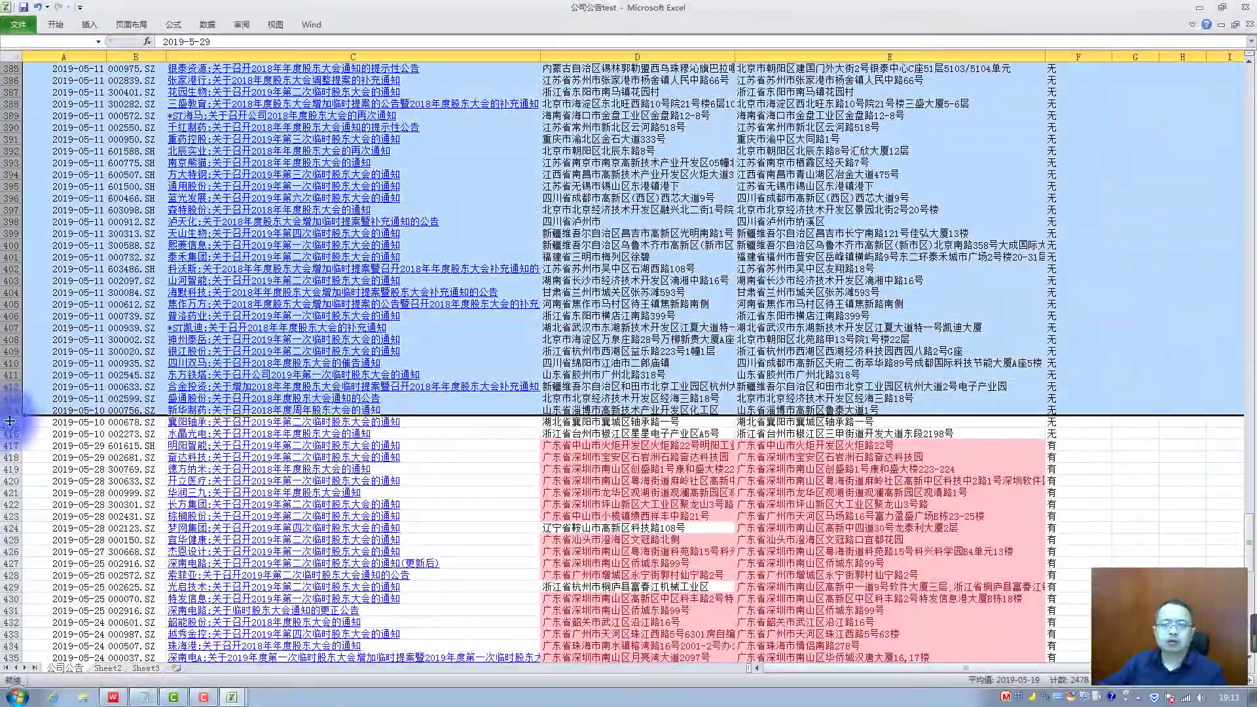
left_click(6, 434, "shift")
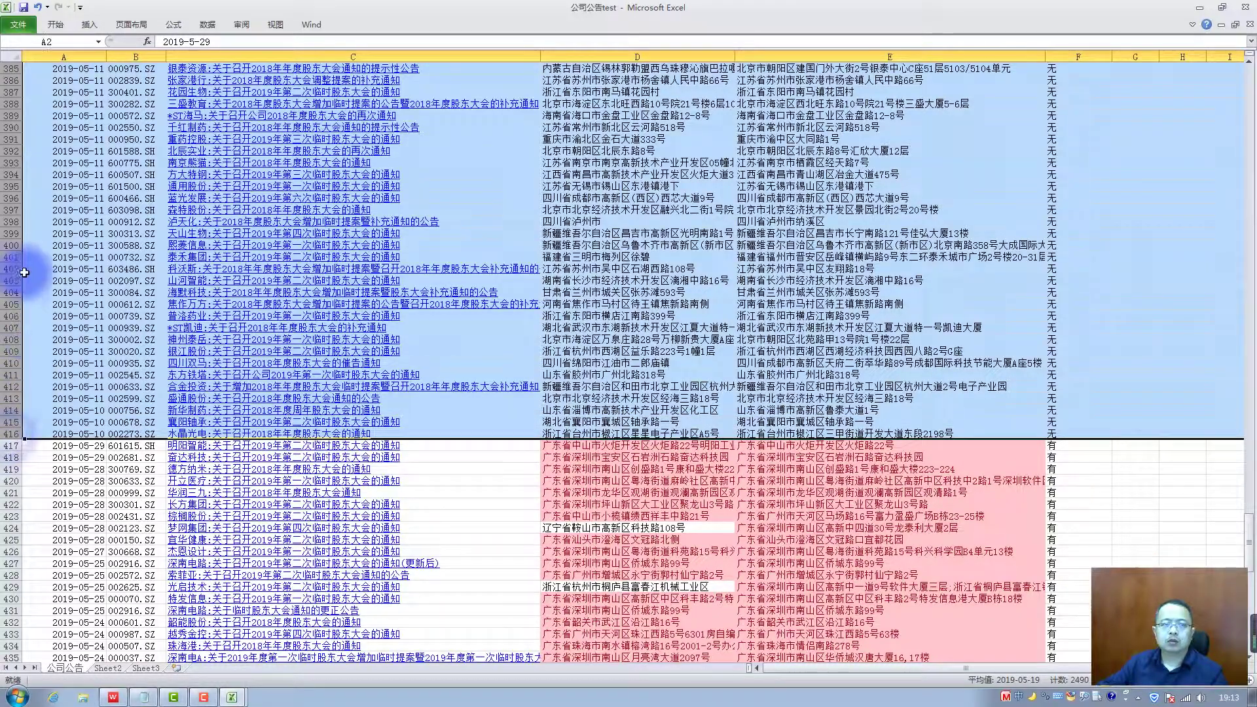
right_click(10, 241)
left_click(43, 352)
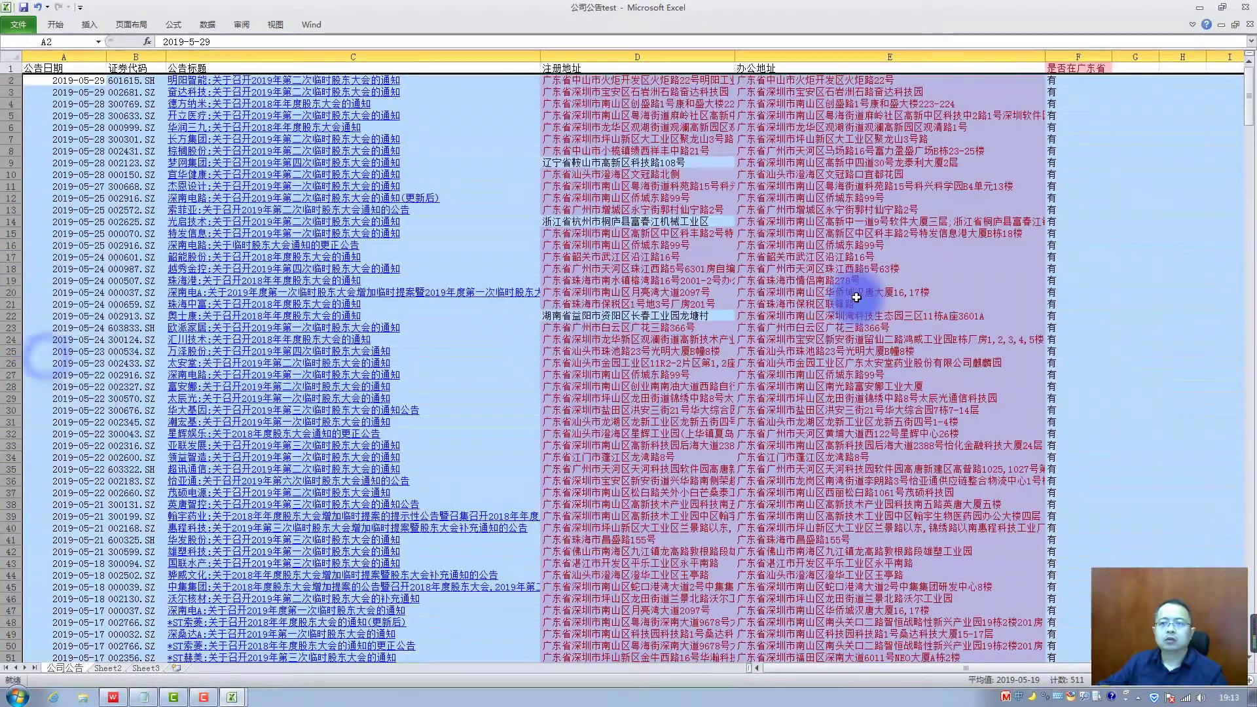
left_click(69, 49)
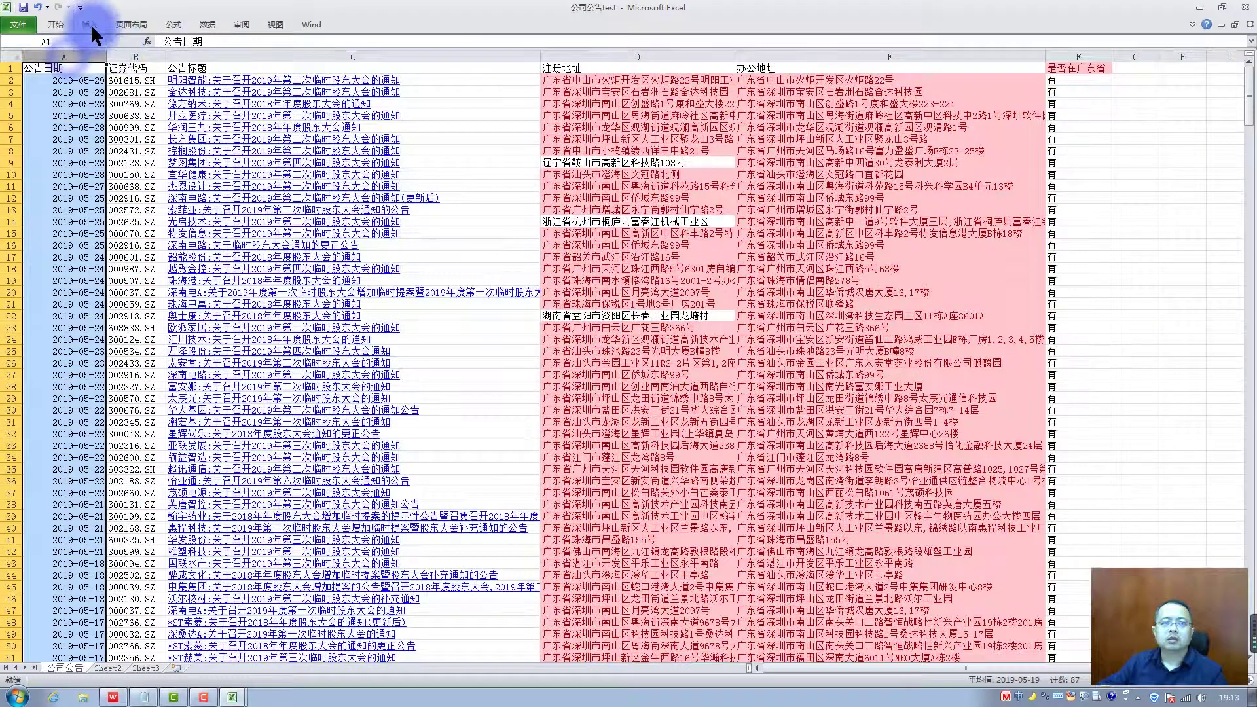
Sort the remaining rows by 公告日期 ascending, expanding the selection to whole rows.
left_click(207, 26)
left_click(278, 51)
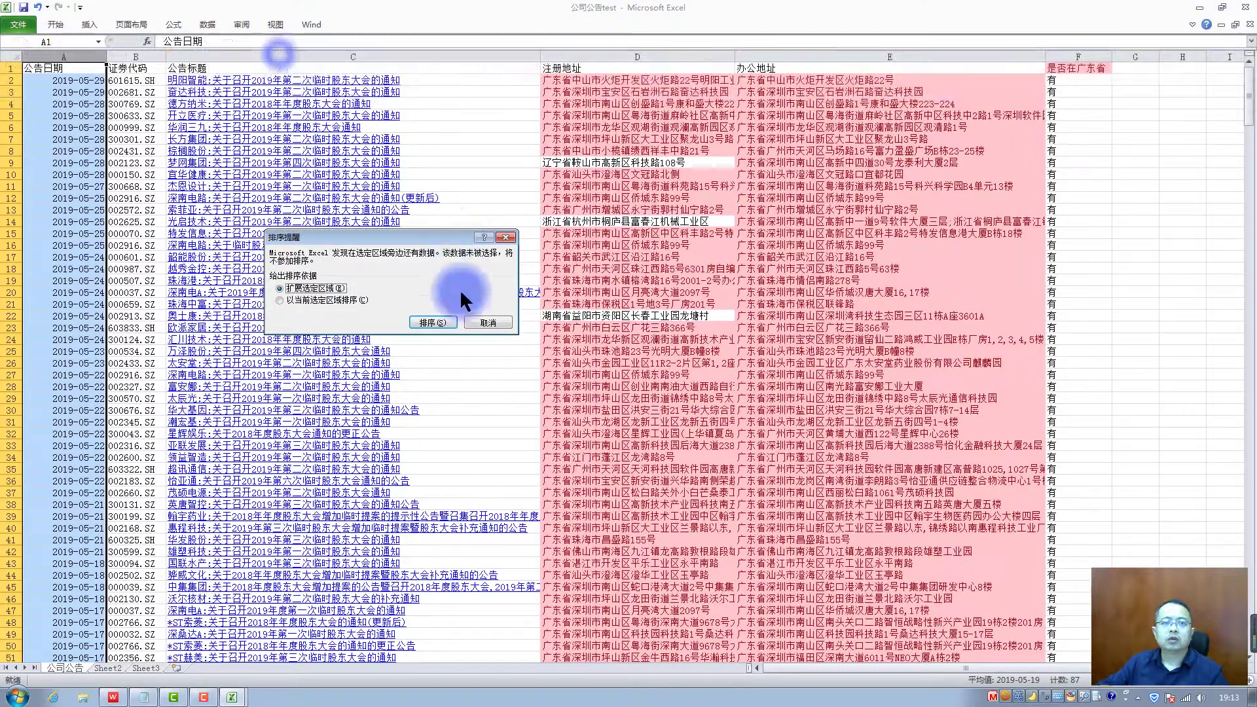
double_click(422, 321)
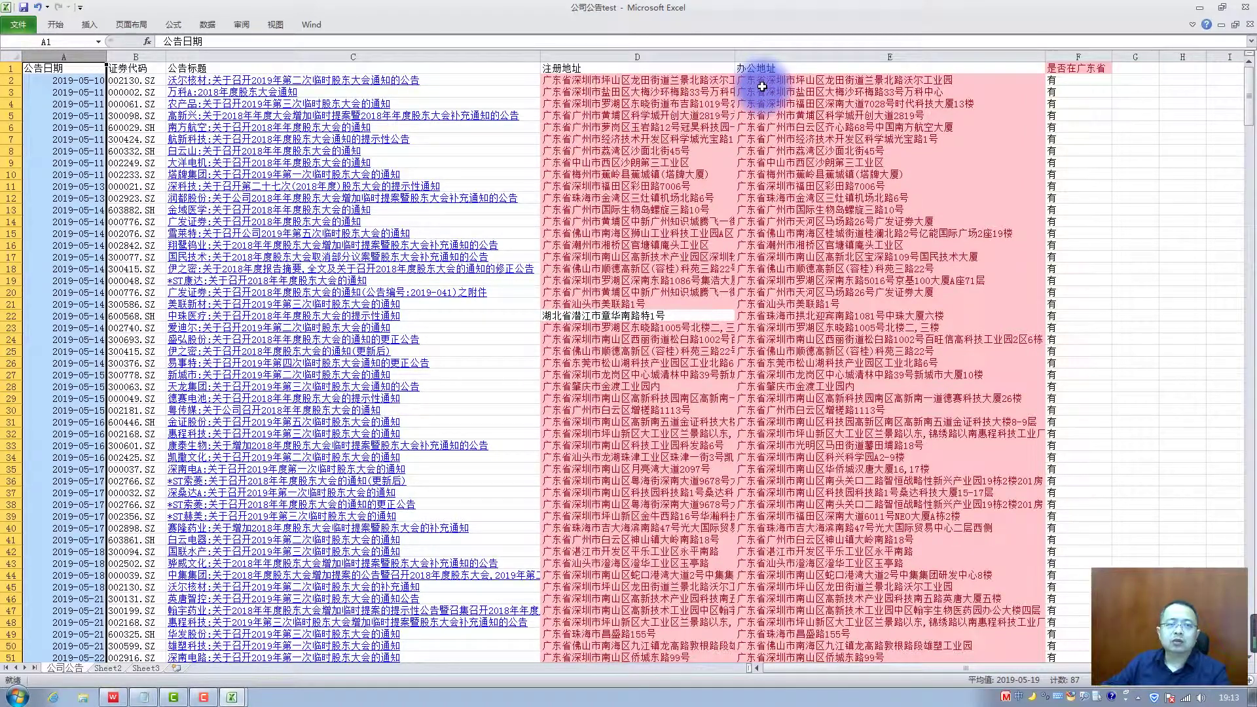
left_click(1135, 79)
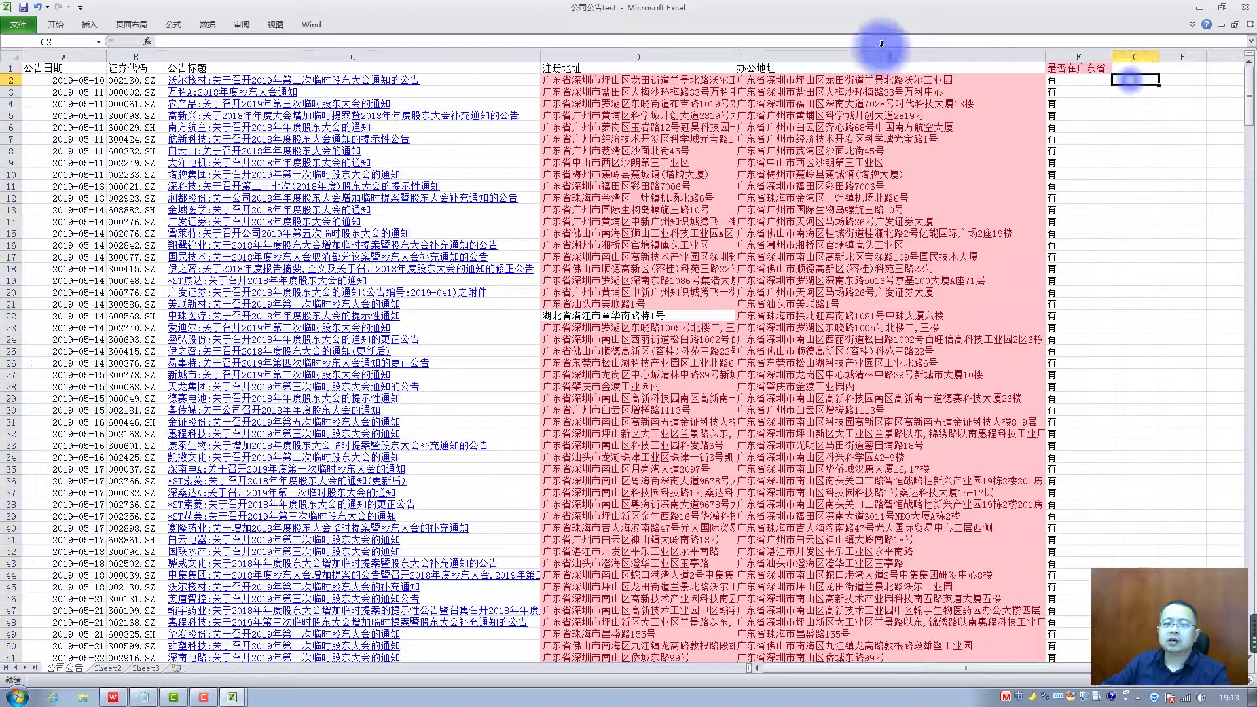
left_click(309, 24)
Search Wind functions for 股东大会 and insert 现场股东大会登记起始日 for B2 into G2.
left_click(14, 52)
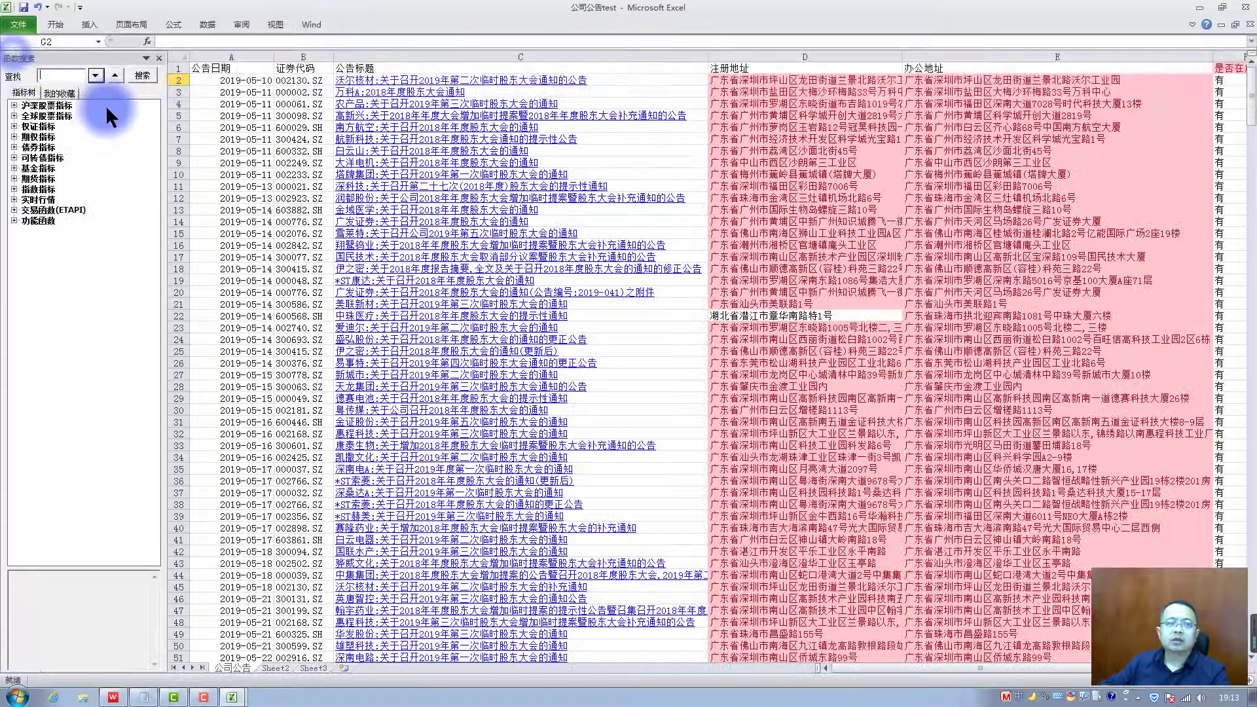
left_click(148, 73)
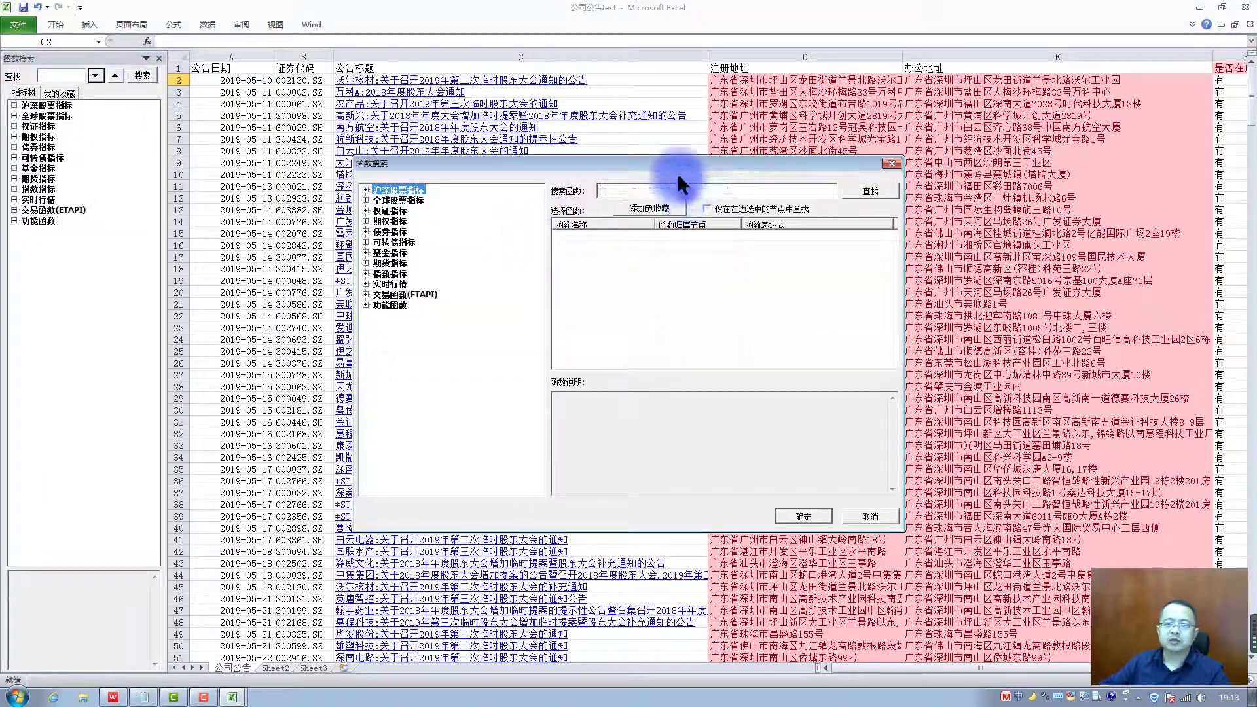
type("zhaokais")
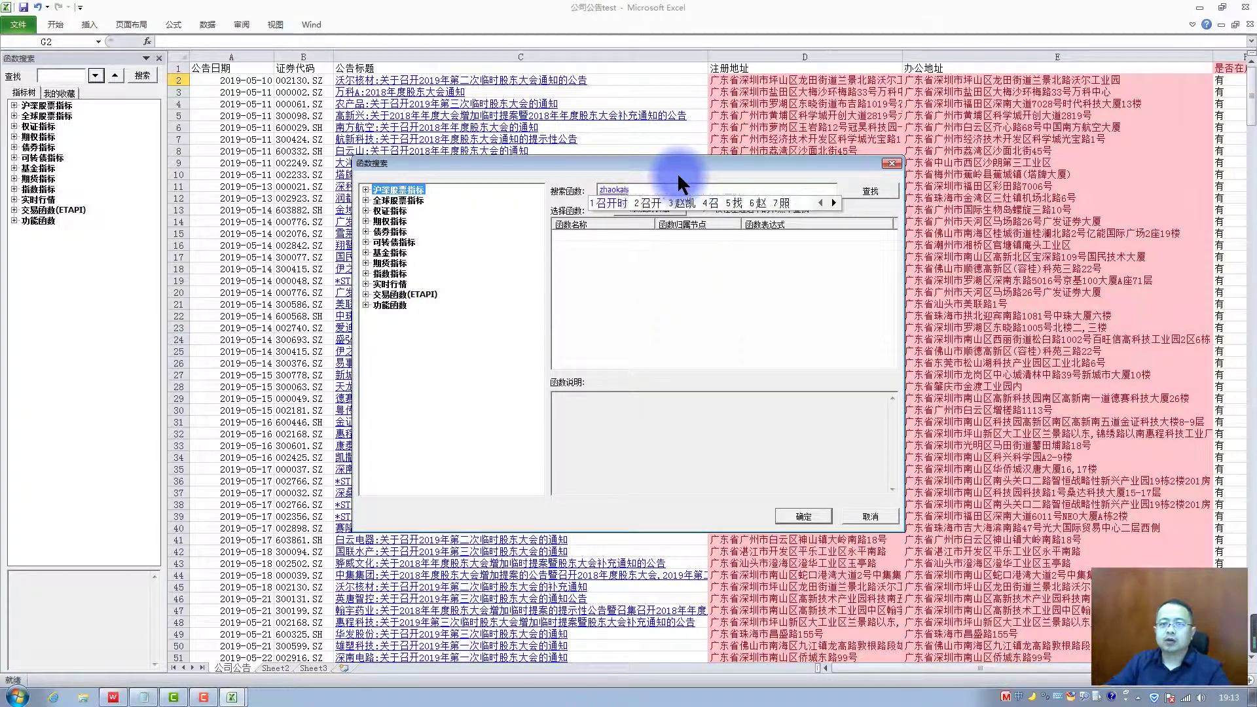
type("召开时间")
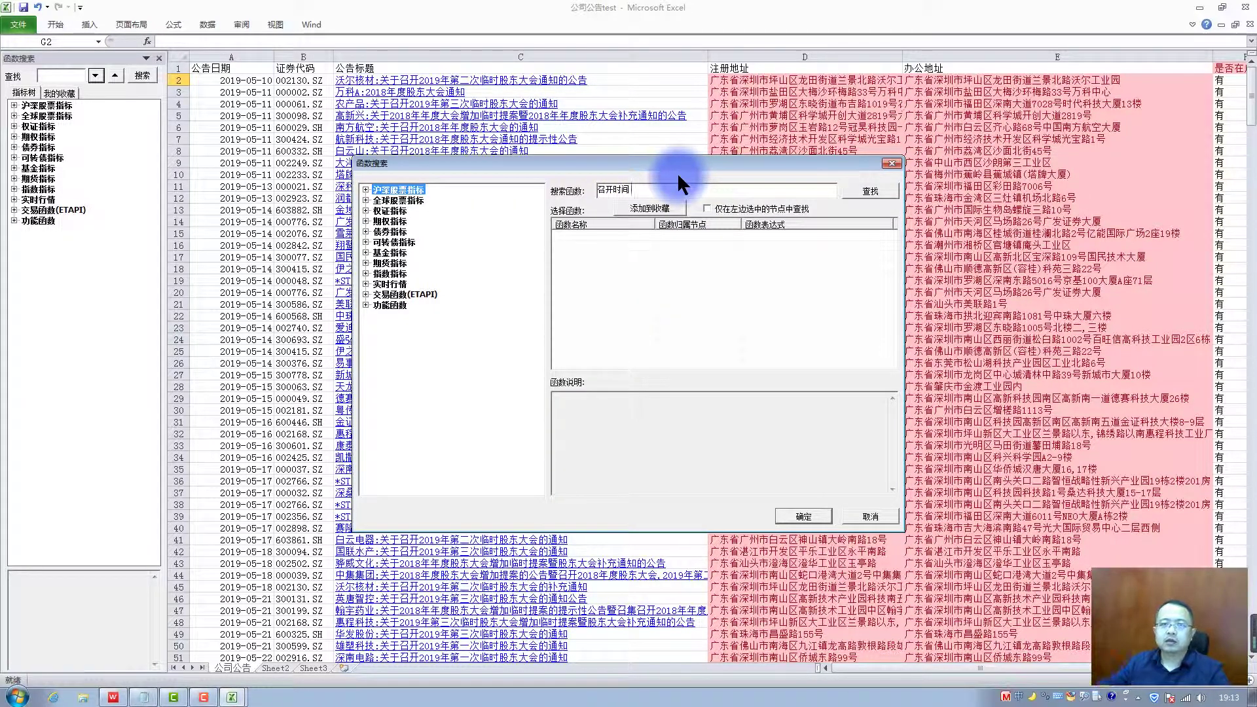
left_click(871, 191)
left_click_drag(655, 185, 534, 191)
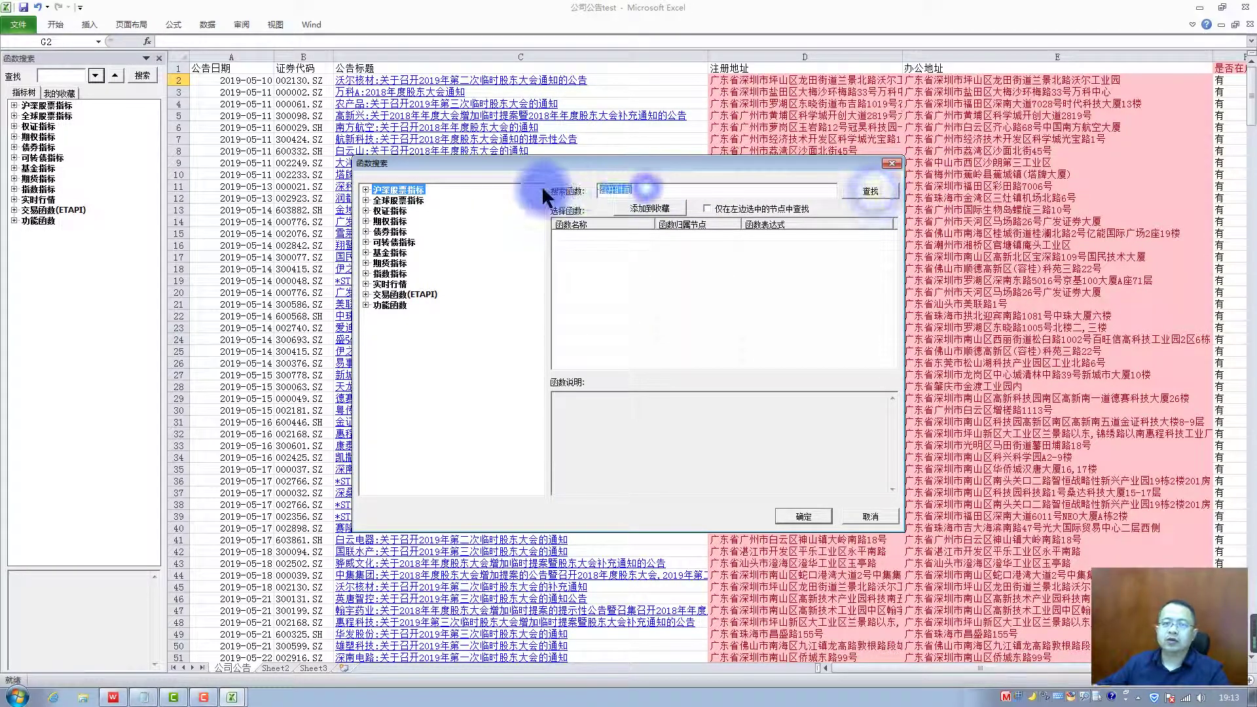
type("gudong股东大会")
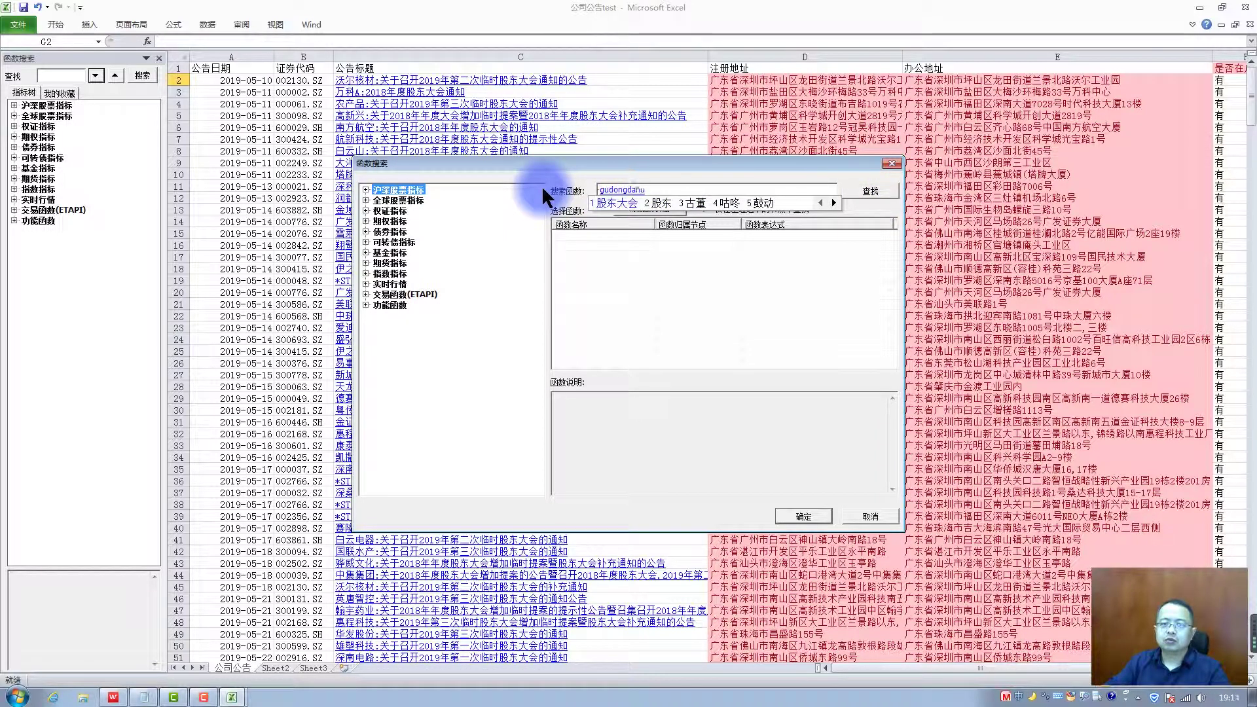
left_click(871, 187)
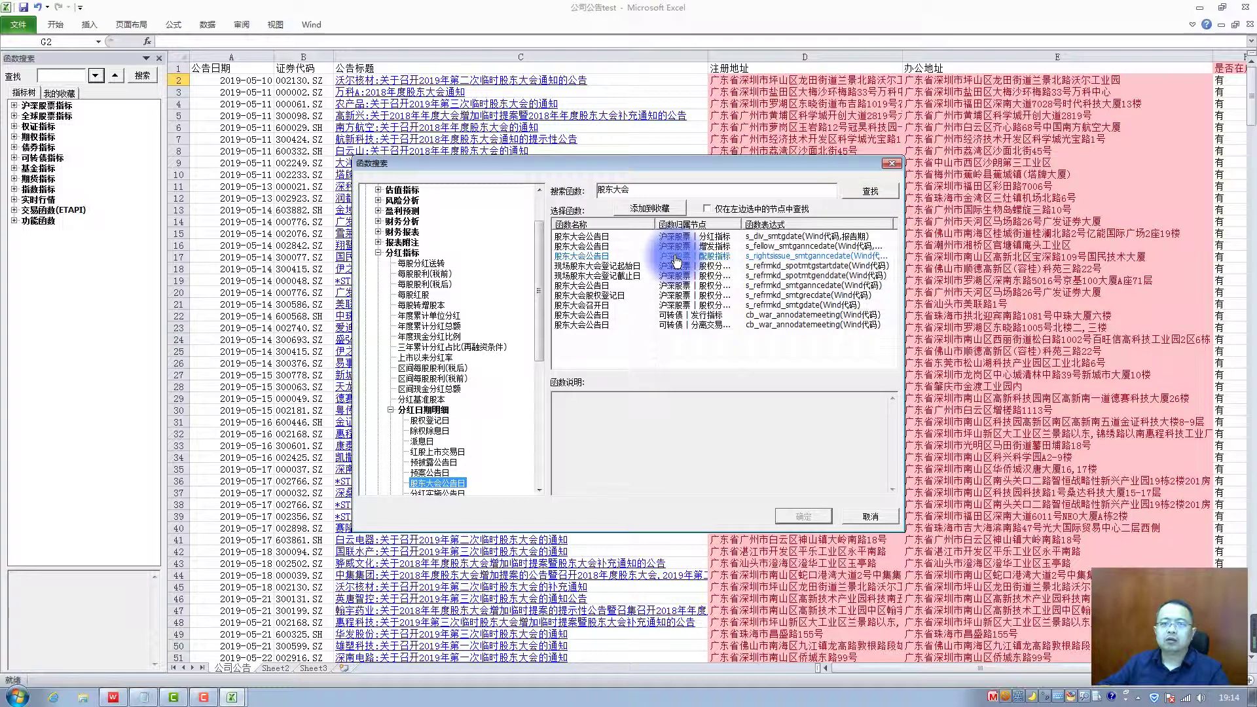
left_click(606, 306)
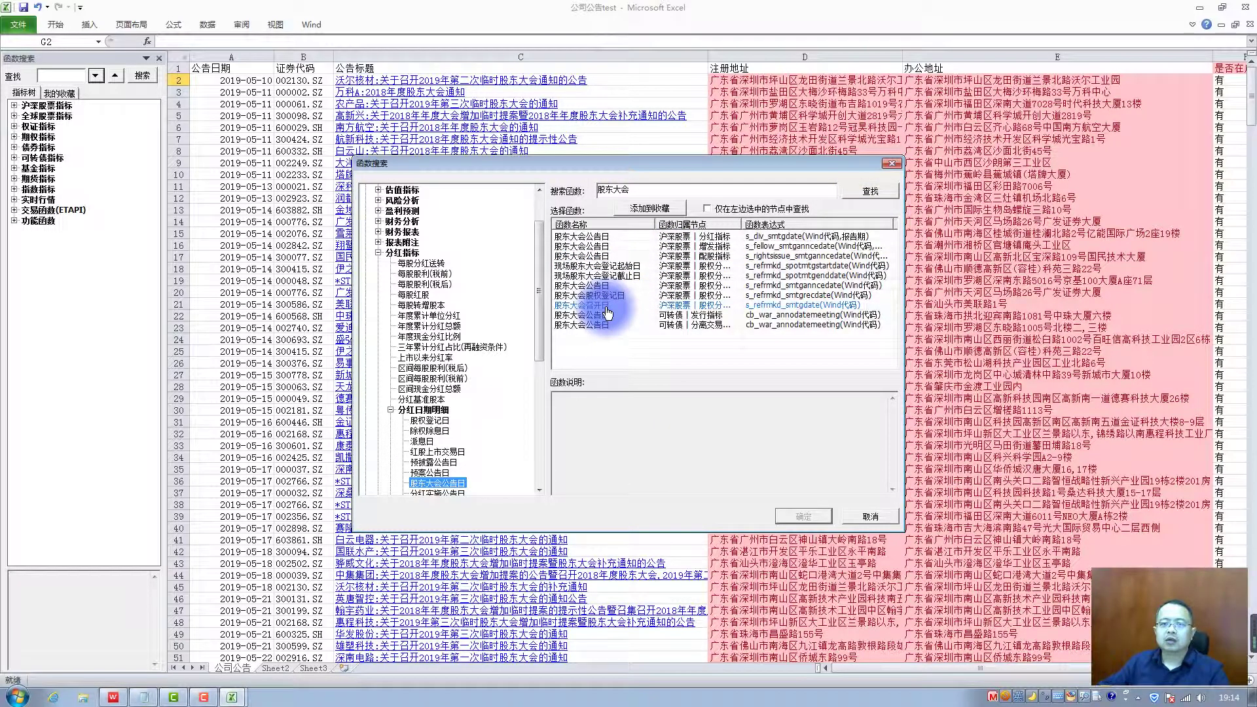
left_click(622, 266)
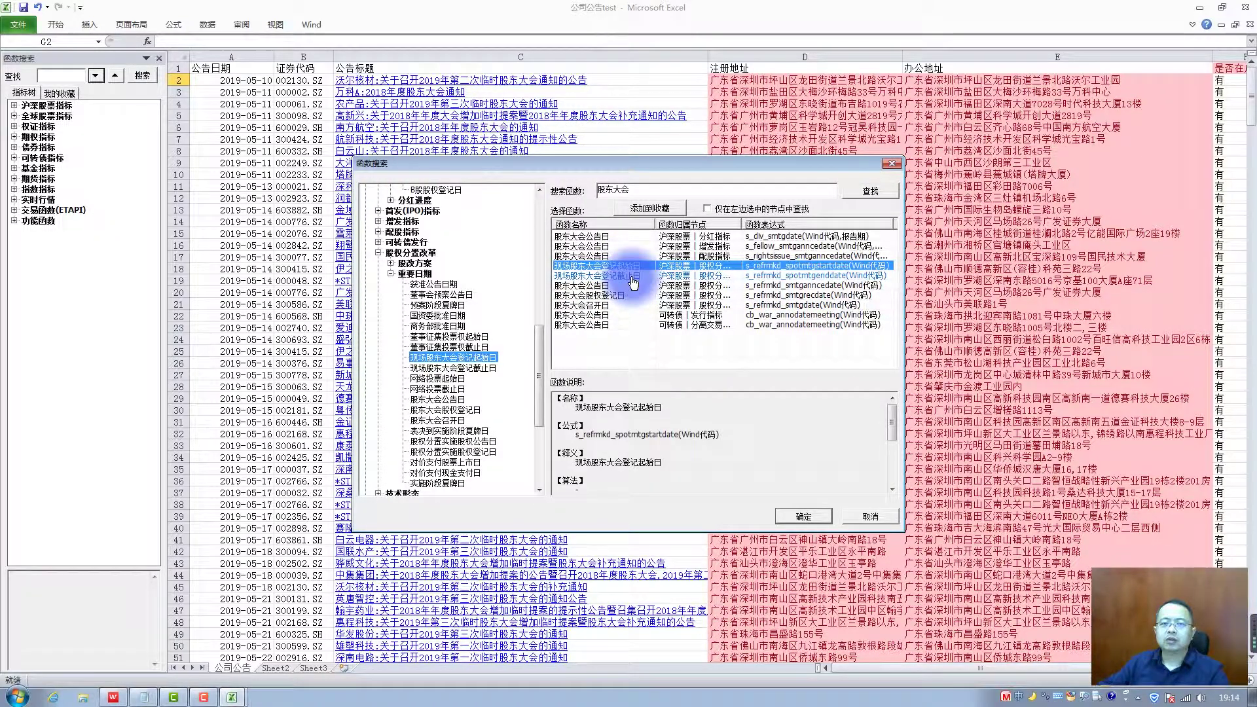
left_click(804, 516)
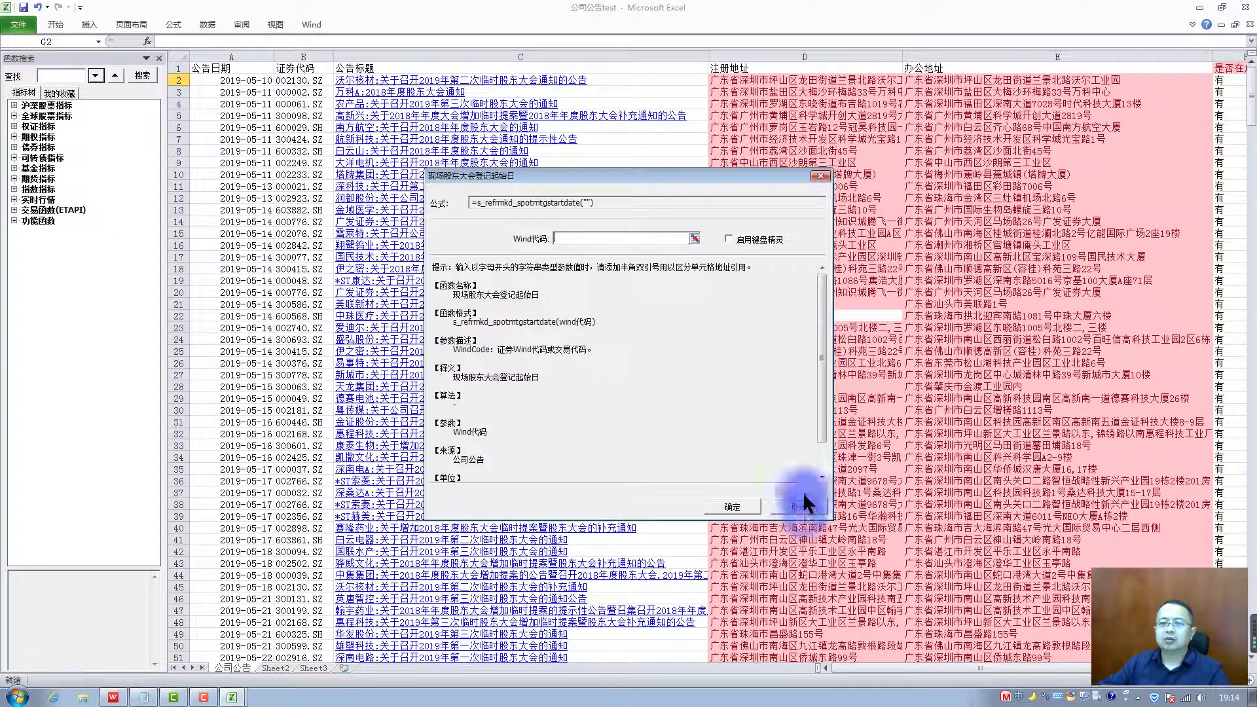
type("B2")
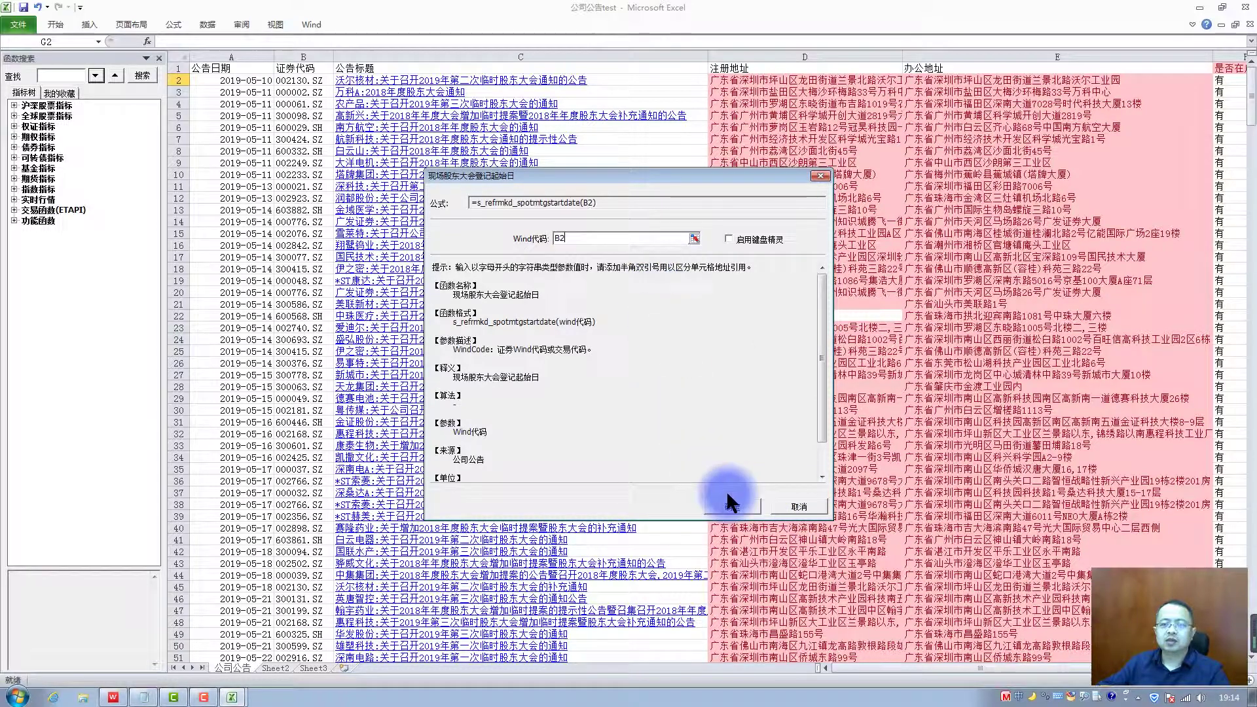
left_click(730, 505)
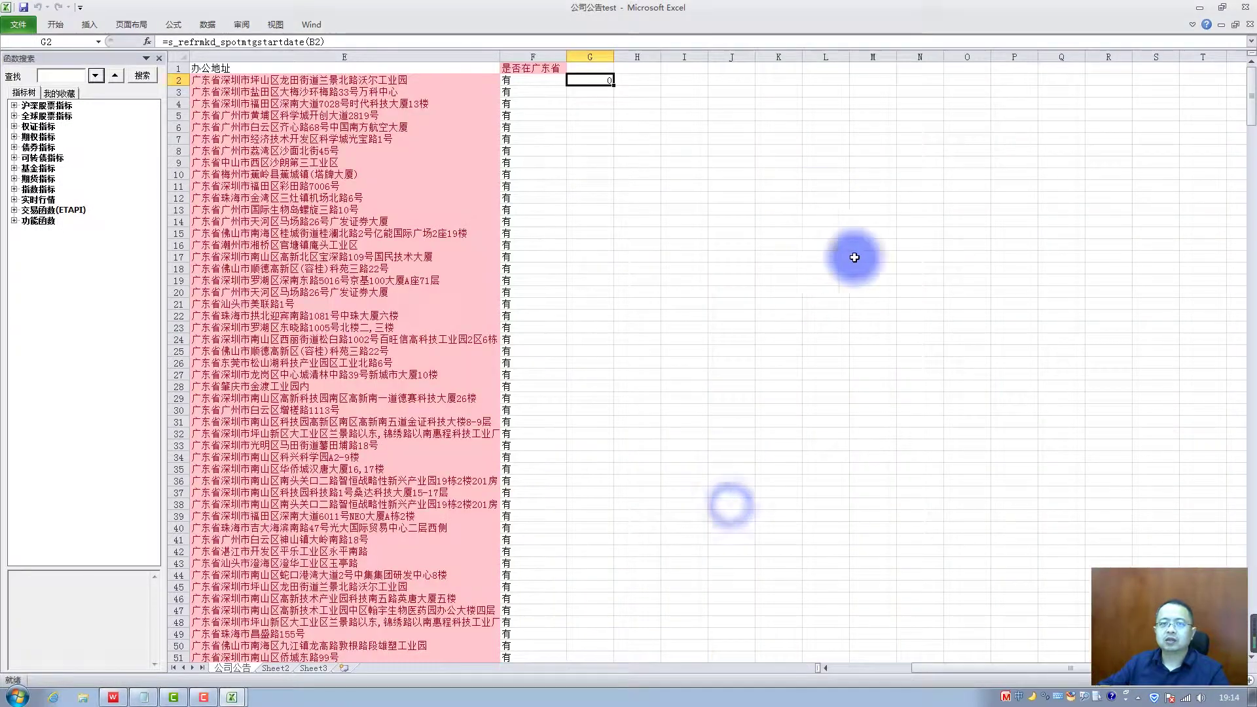
Put the Wind 现场股东大会登记截止日 formula for code B2 into H2.
left_click(631, 79)
left_click(142, 75)
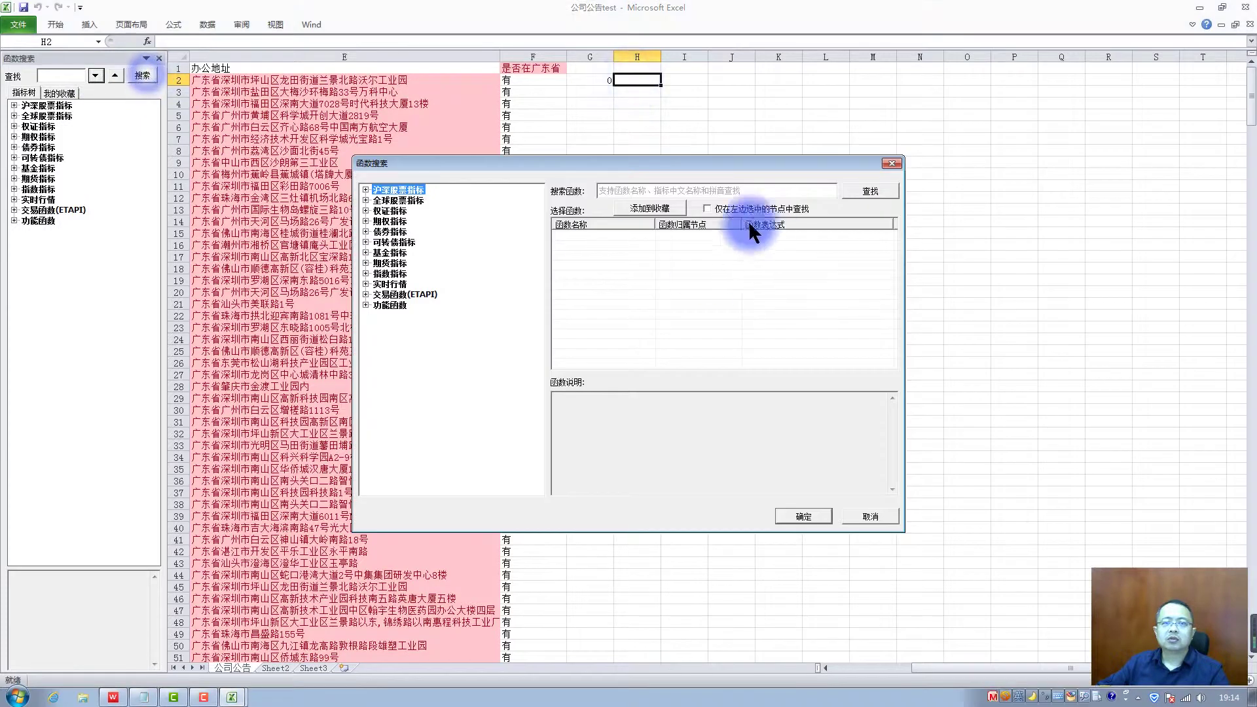
type("gudongdahui")
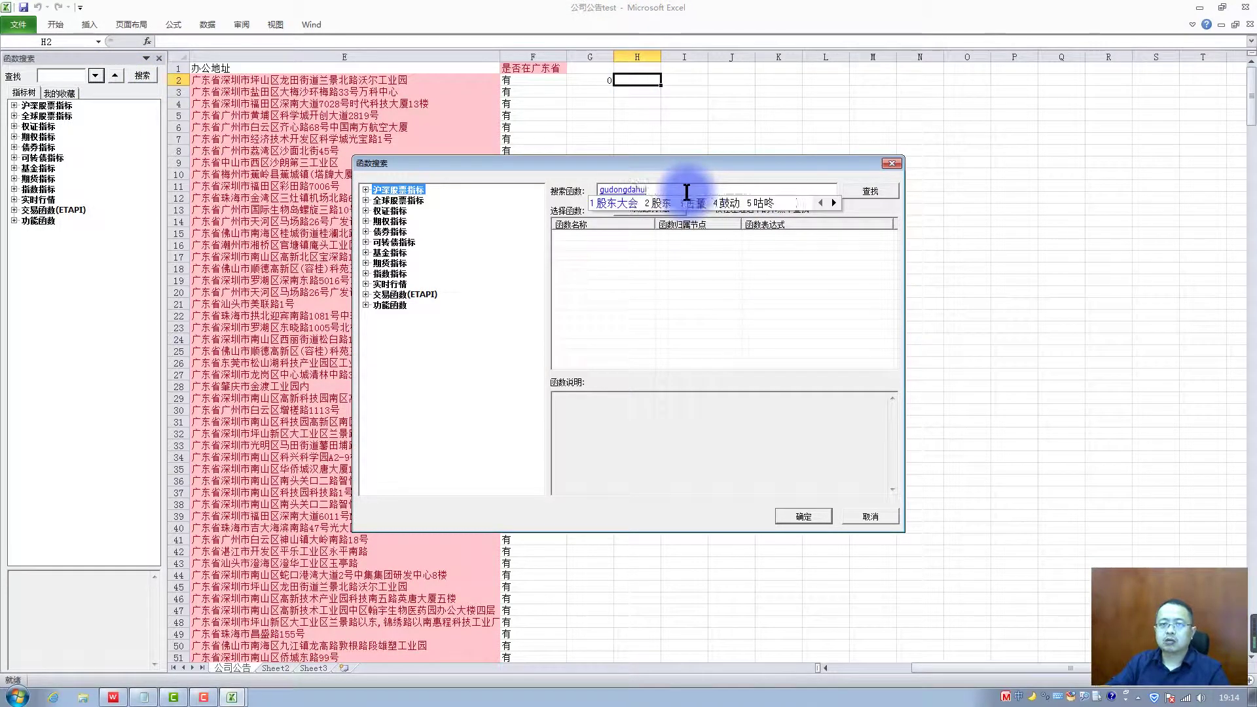
key("space")
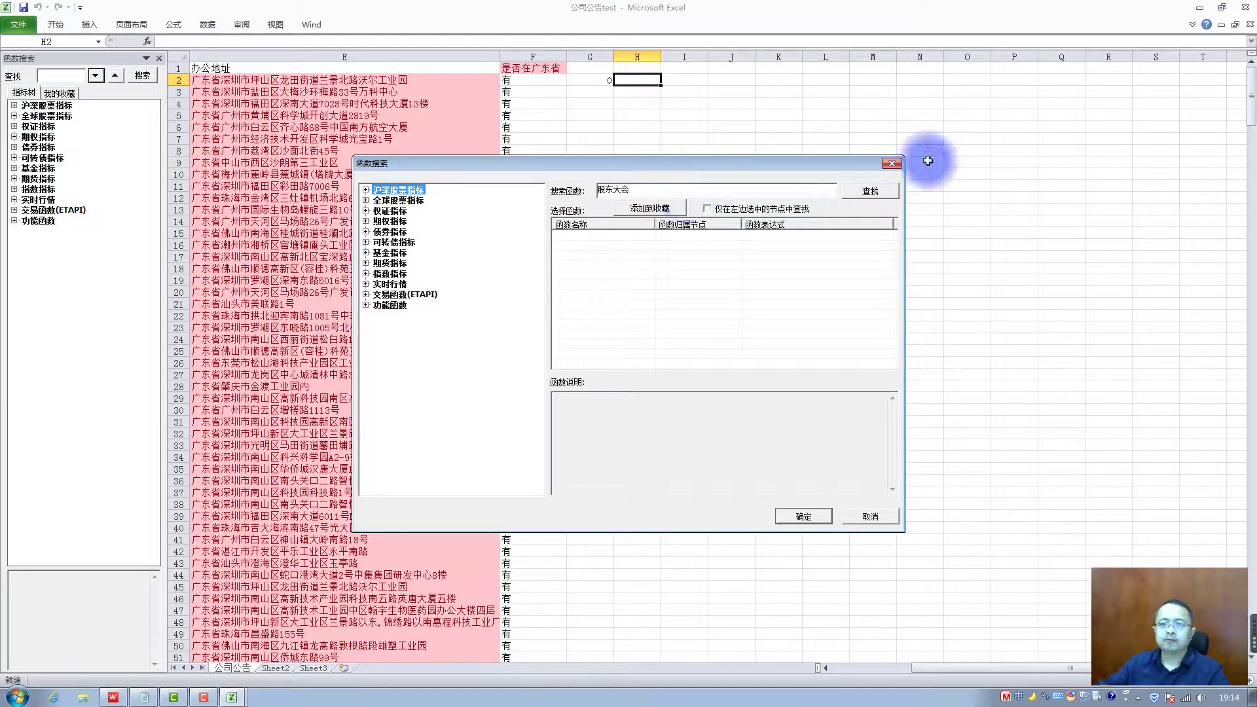
left_click(874, 192)
left_click(642, 275)
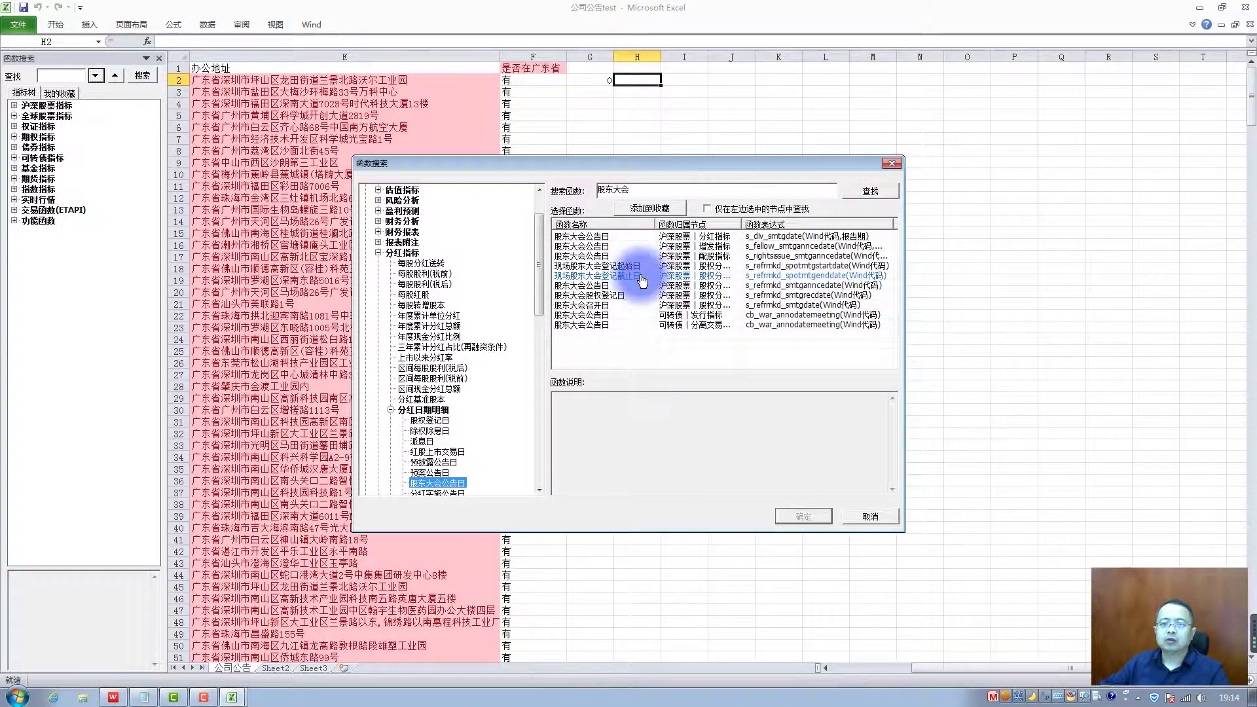
double_click(640, 277)
type("B2")
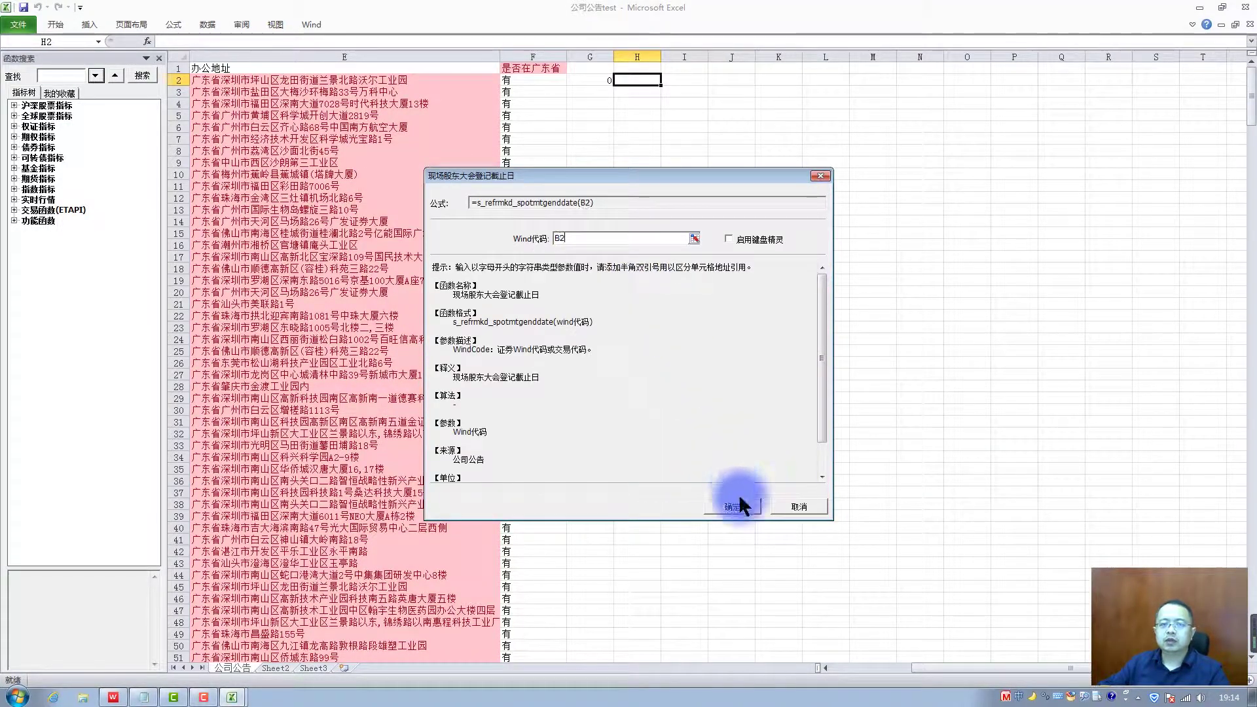
left_click(733, 505)
Put the Wind 股东大会股权登记日 formula =s_refrmkd_smtgrecdate(B2) into I2.
left_click(682, 79)
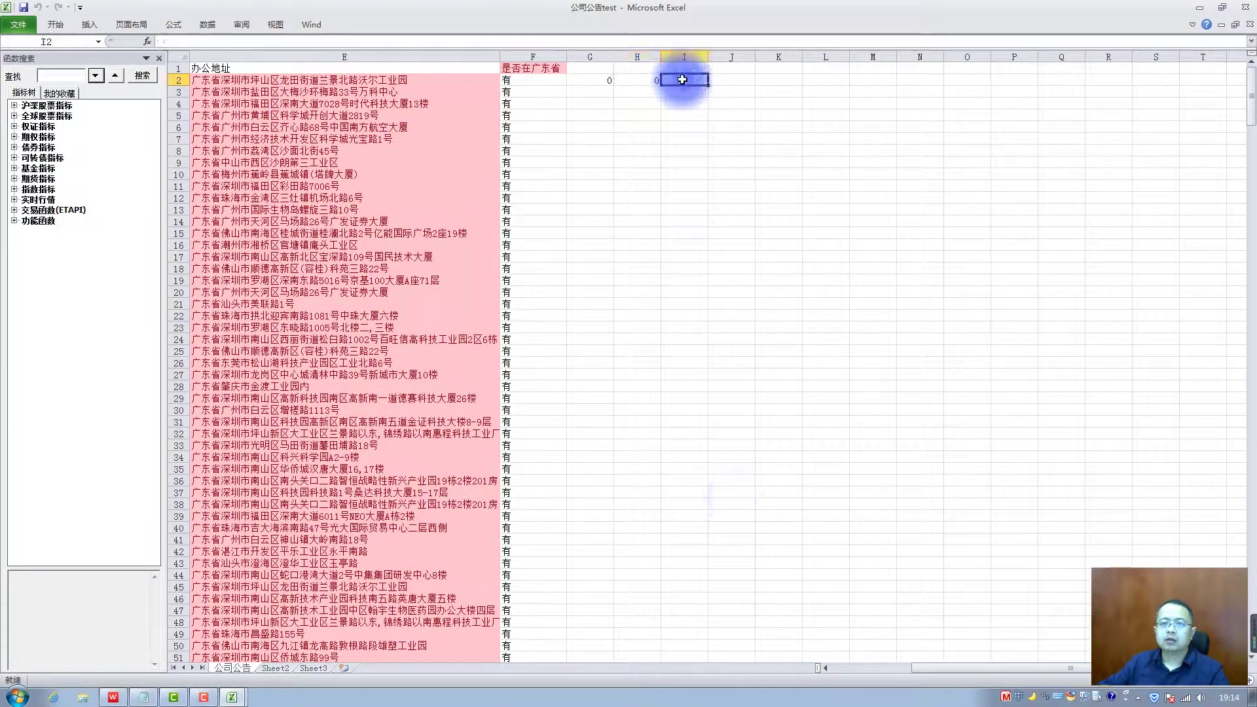
left_click(143, 77)
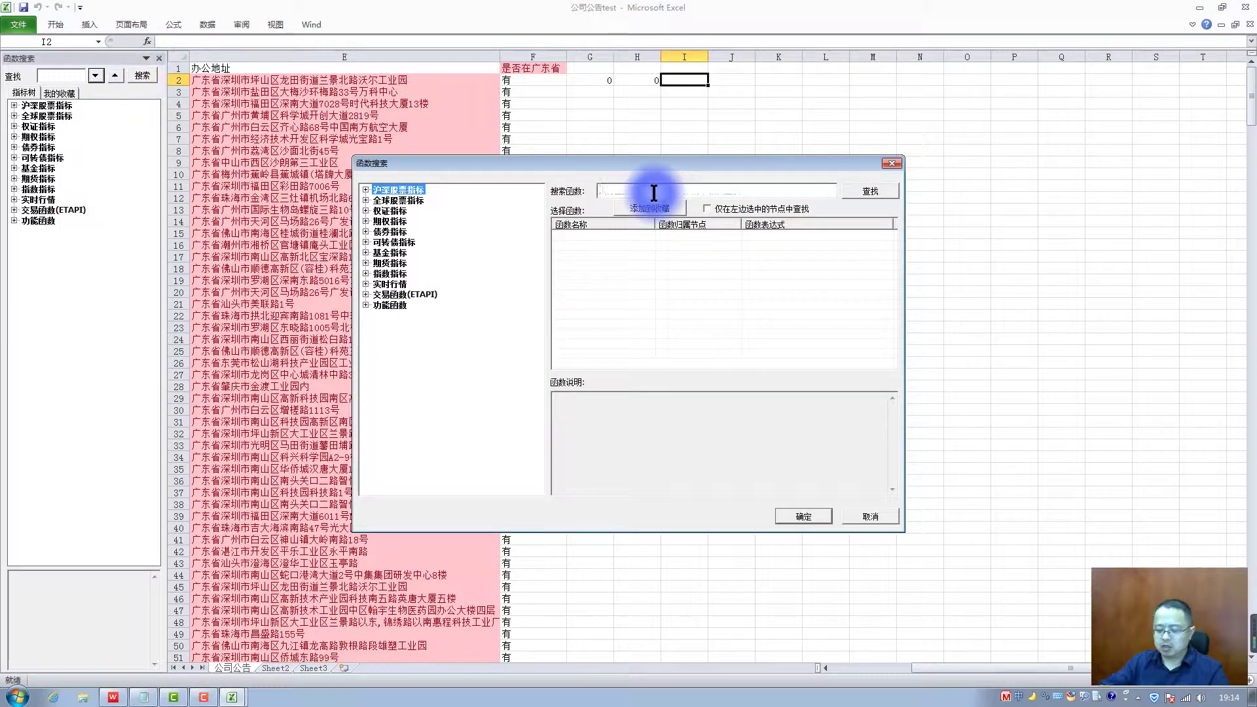
type("gudongdah")
key("space")
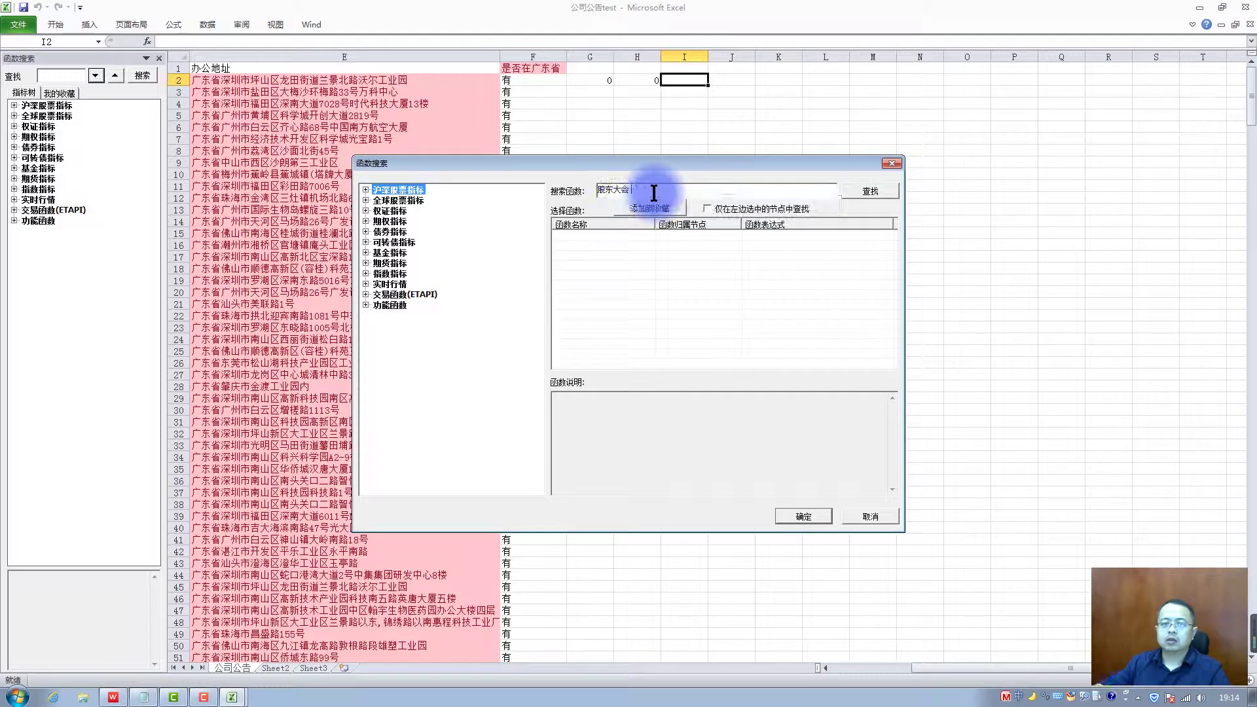
left_click(870, 191)
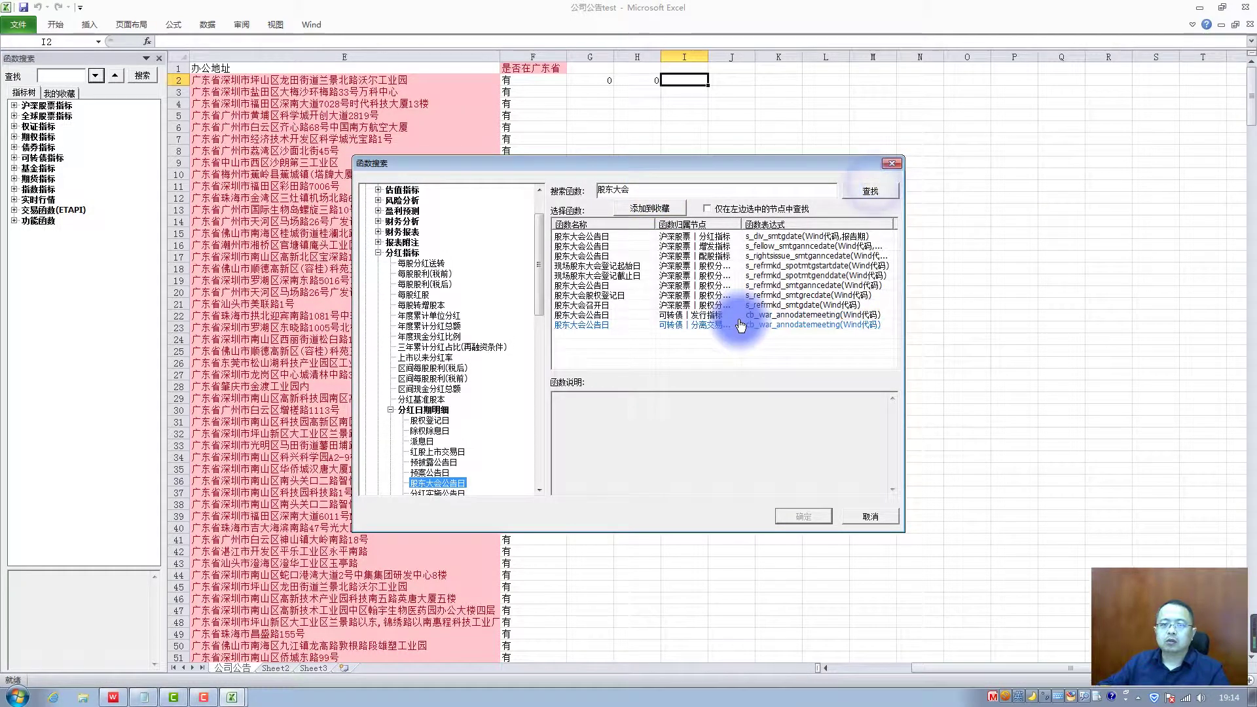
left_click(590, 295)
left_click(804, 516)
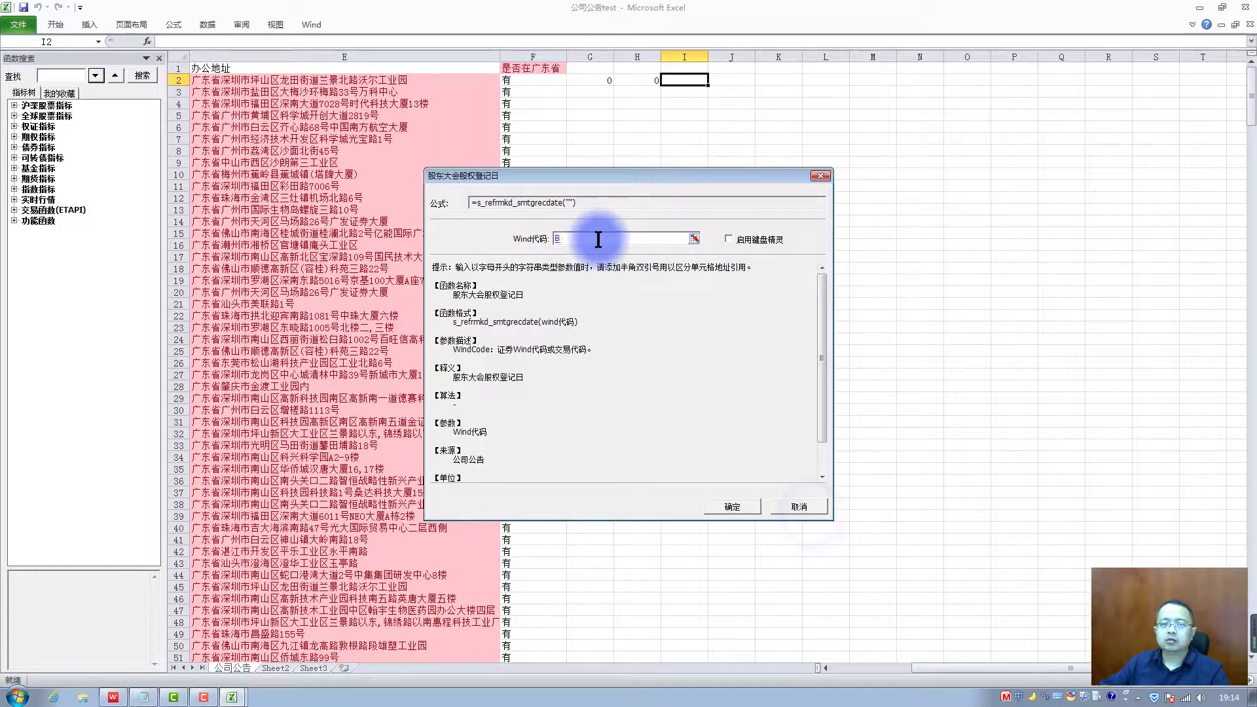
left_click(733, 507)
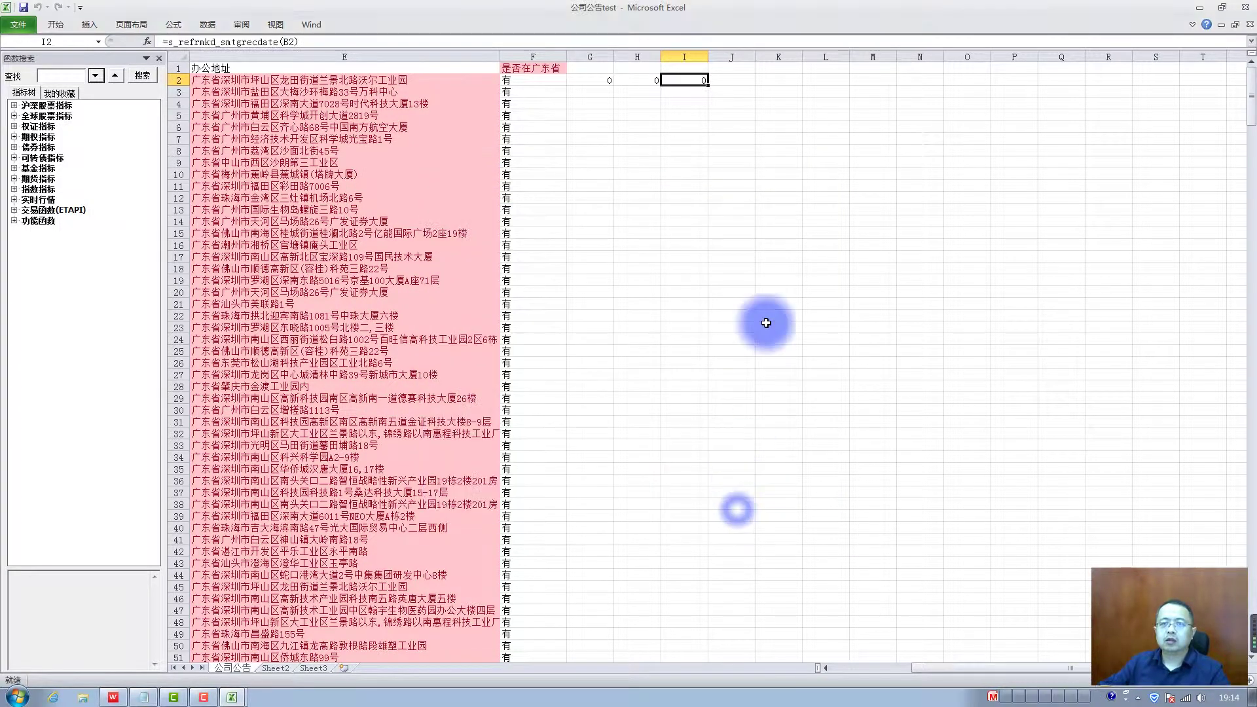
left_click(729, 78)
left_click(142, 75)
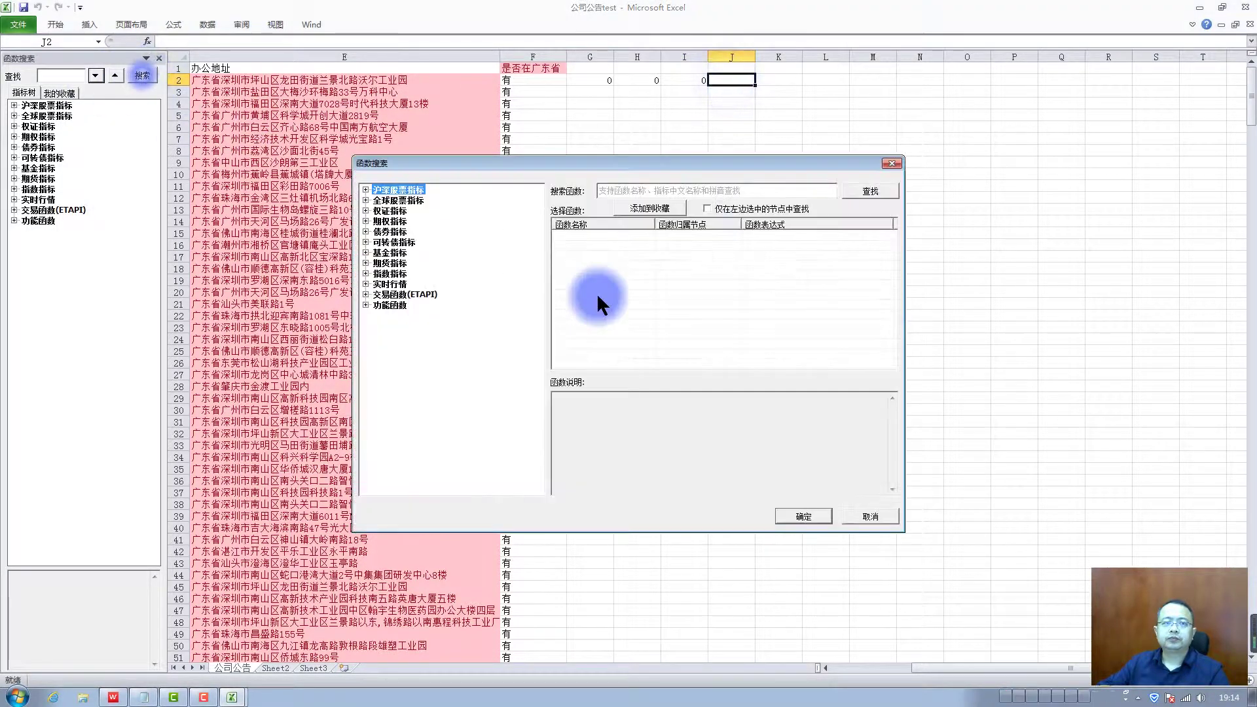
Search Wind functions for 股东大会 and insert 股东大会召开日 with Wind代码 B2 into J2.
left_click(642, 192)
type("gudongdahui")
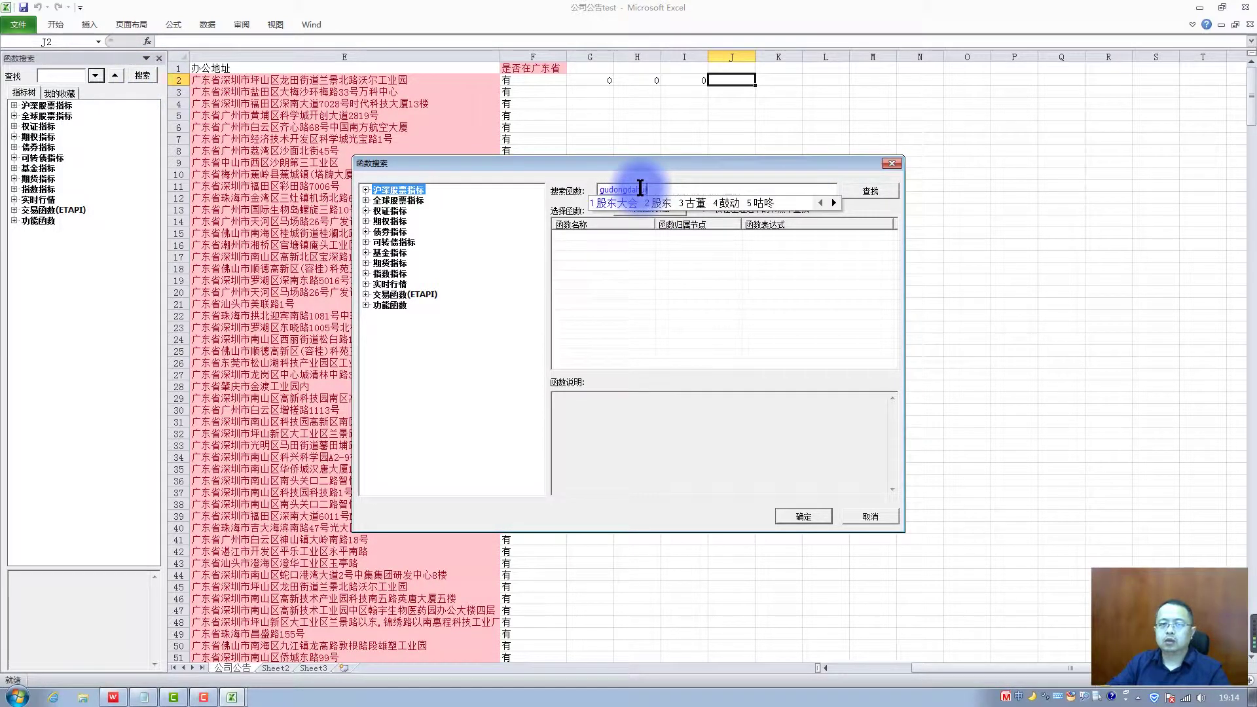
key("space")
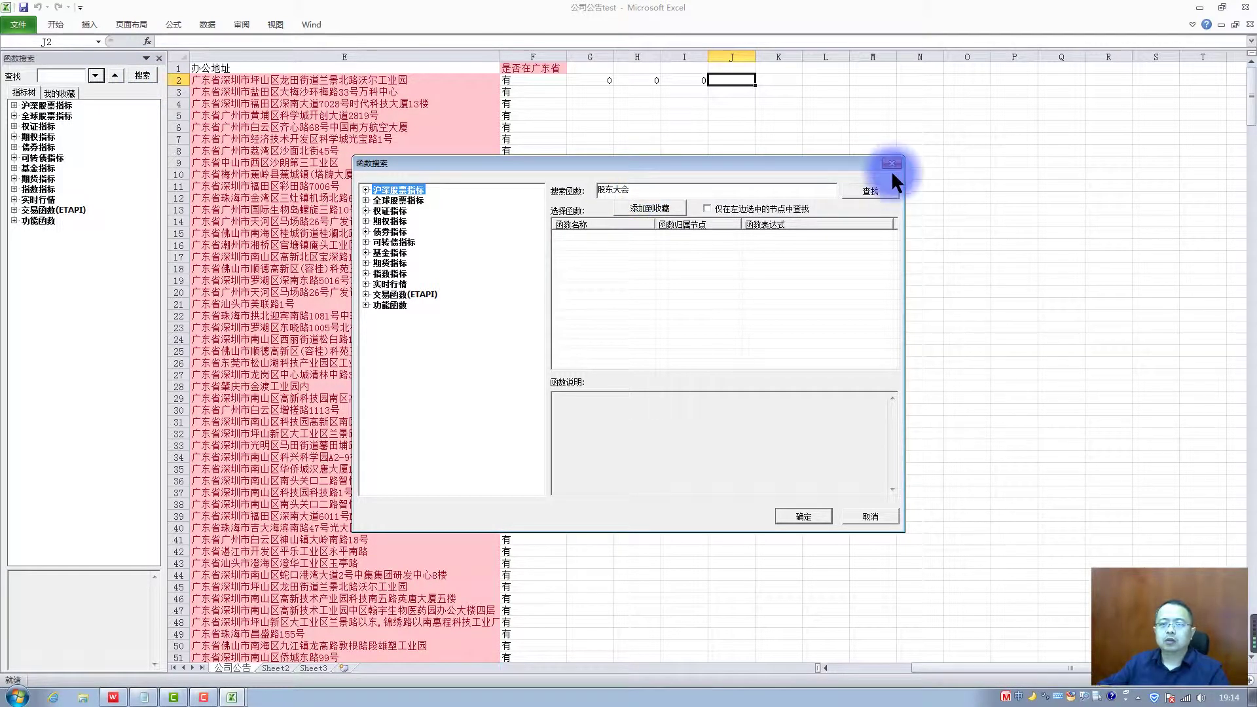
left_click(881, 190)
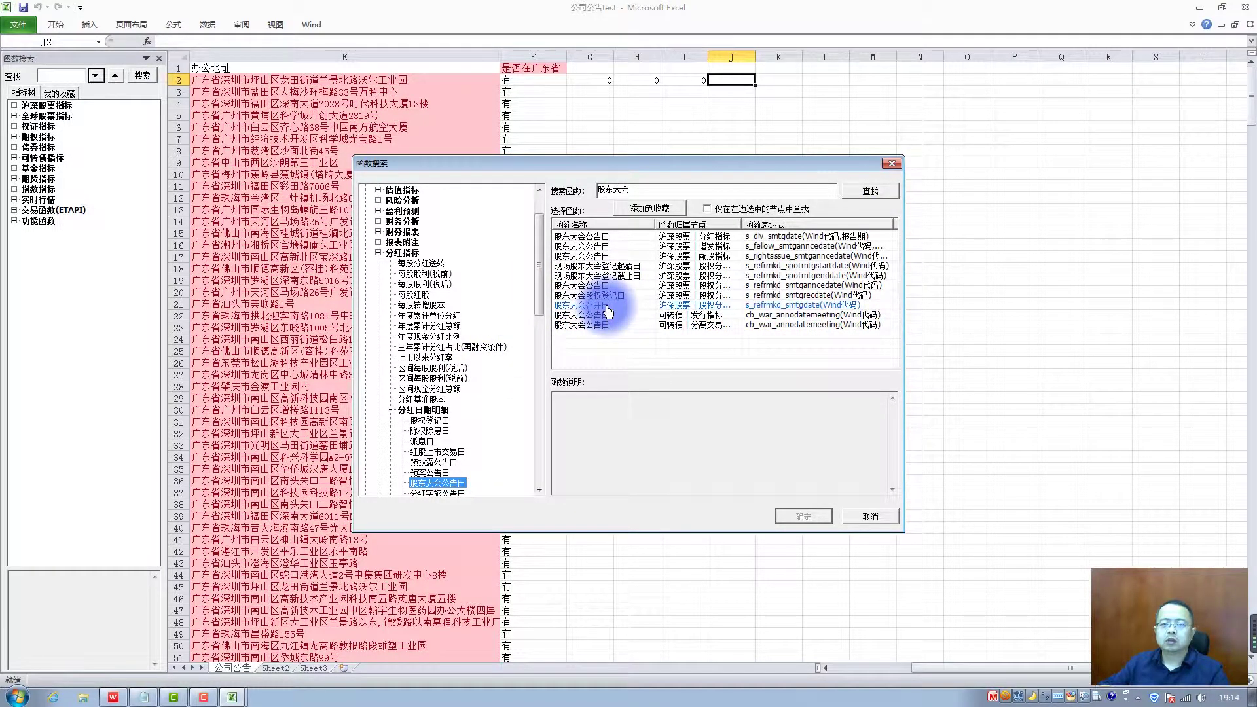
left_click(608, 307)
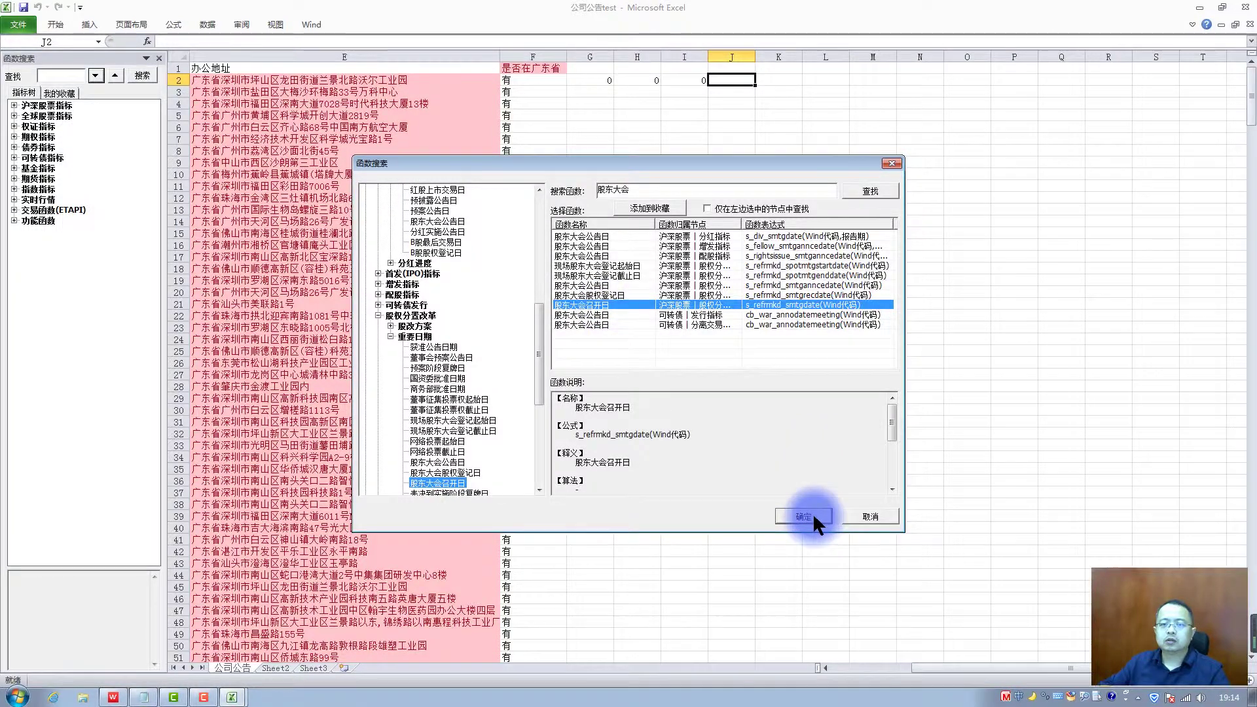
left_click(812, 514)
left_click(617, 238)
type("B2")
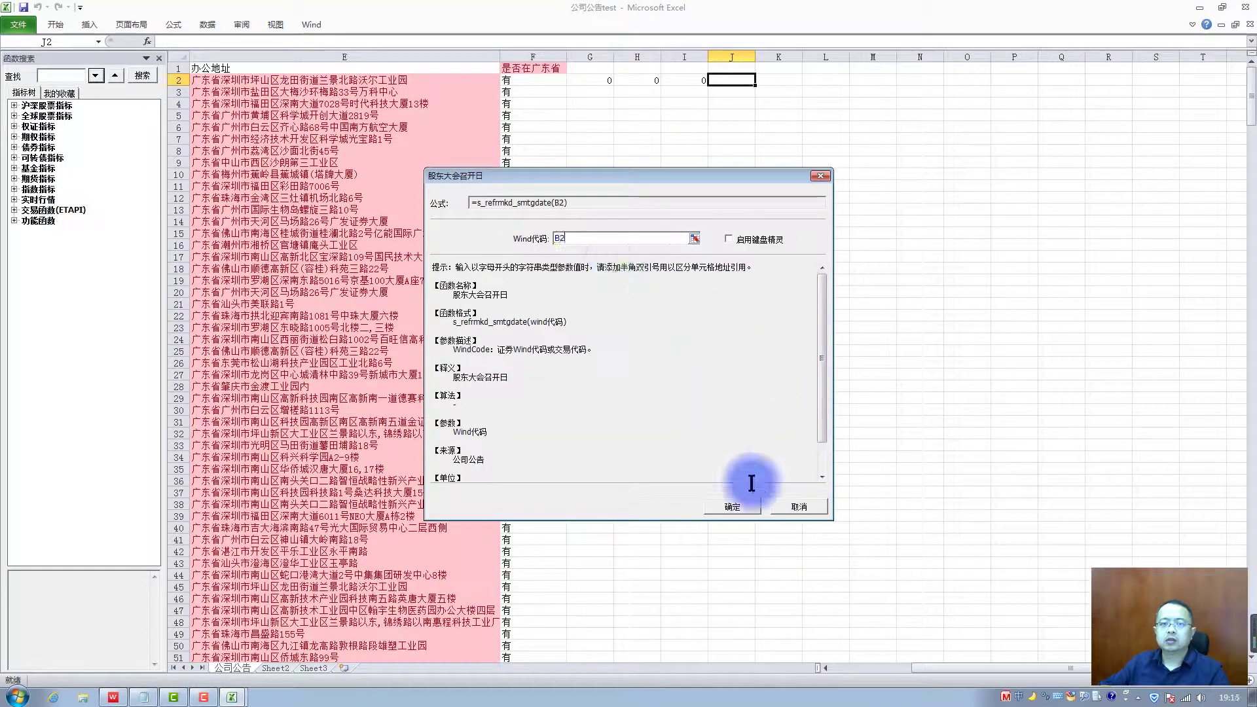
left_click(729, 507)
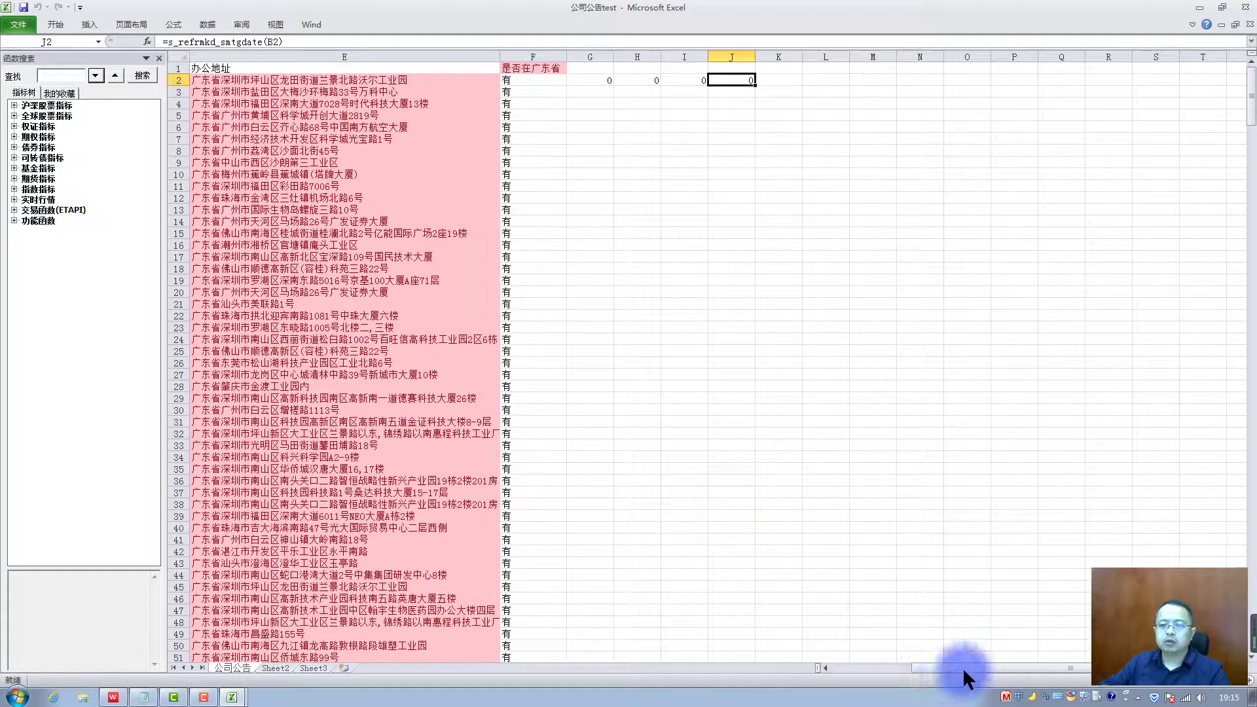
left_click_drag(963, 666, 871, 681)
Fill the four Wind date formulas in G2:J2 down all announcement rows and check G3.
left_click_drag(593, 80, 692, 84)
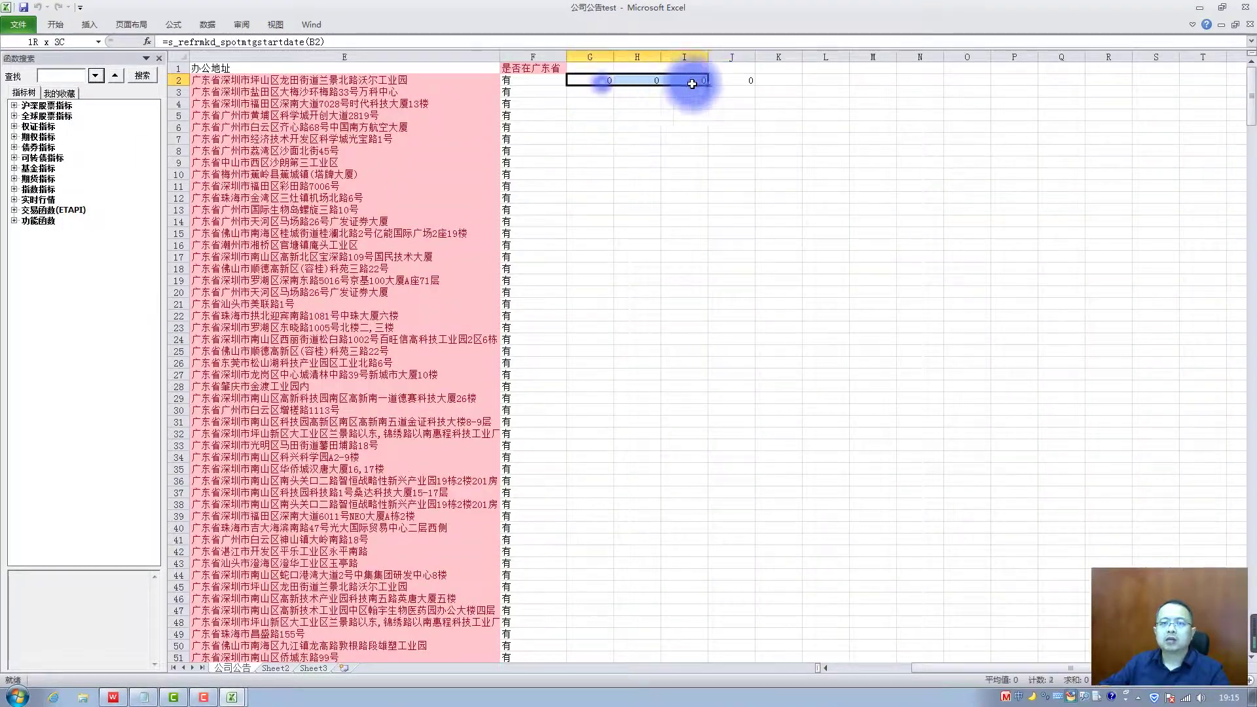
left_click(753, 80)
left_click_drag(593, 80, 751, 80)
double_click(755, 85)
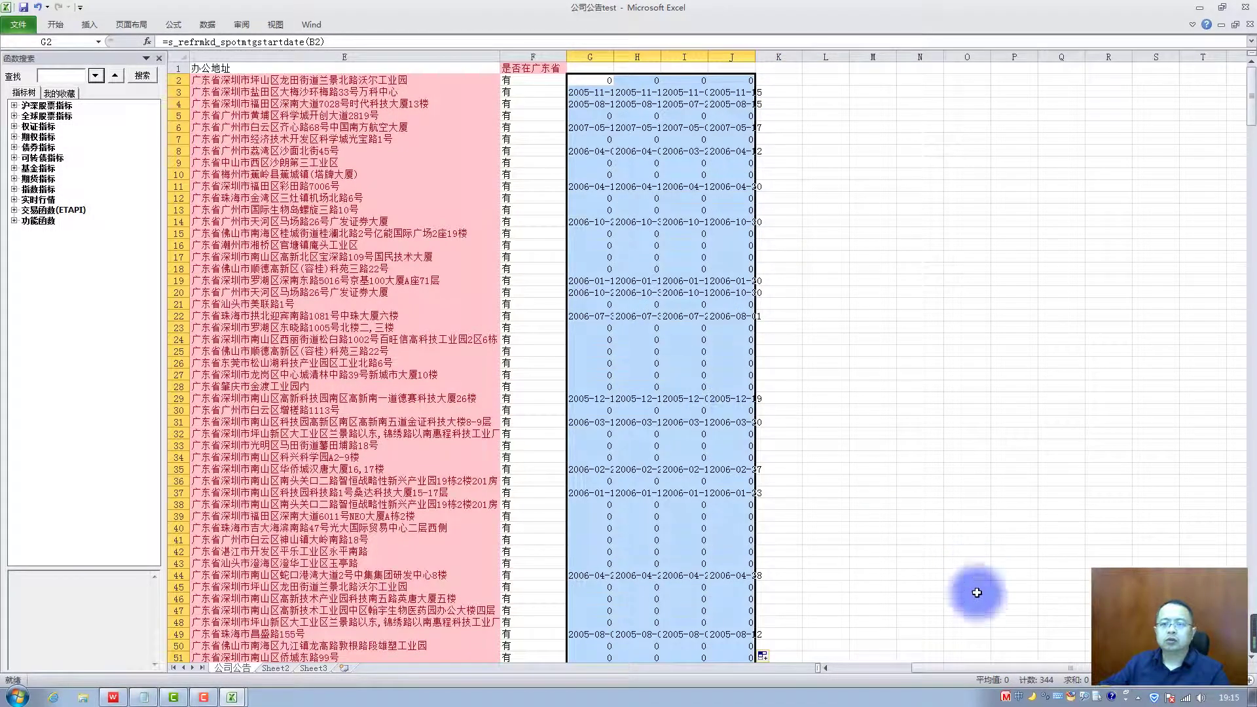
left_click_drag(995, 668, 886, 700)
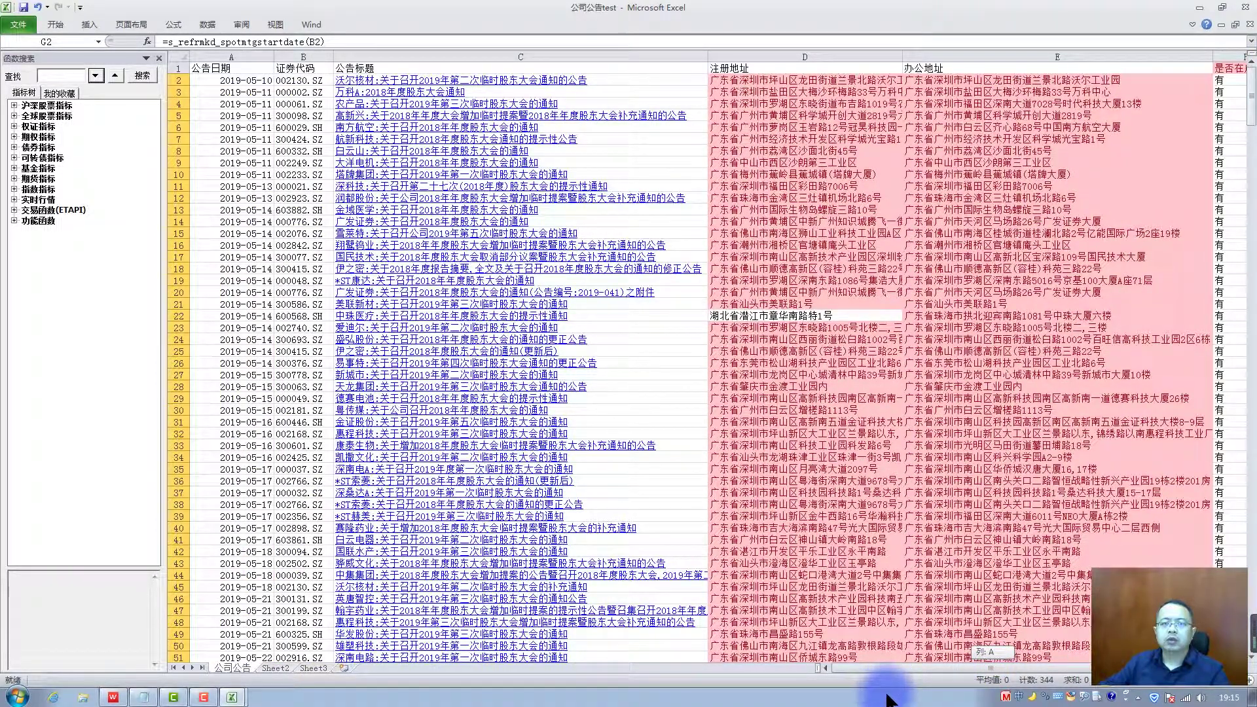
left_click_drag(902, 698, 1023, 700)
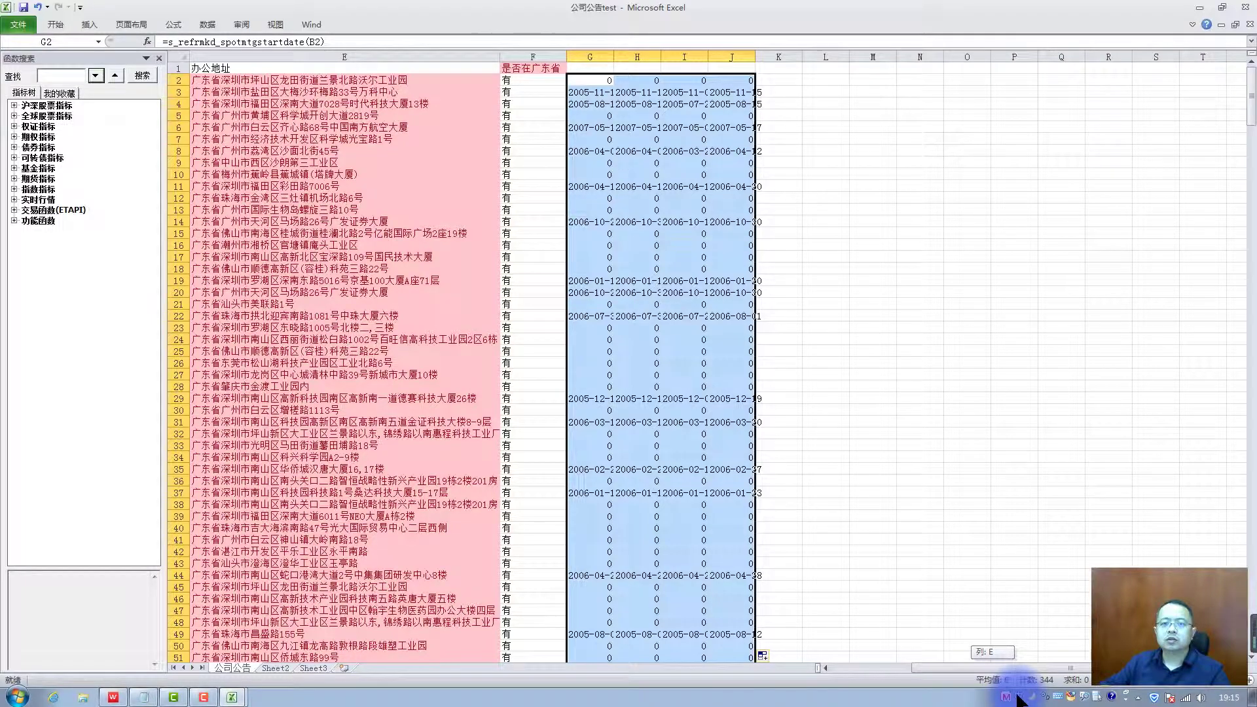
mouse_move(1020, 699)
left_mouse_down()
mouse_move(924, 698)
mouse_move(984, 703)
left_mouse_up()
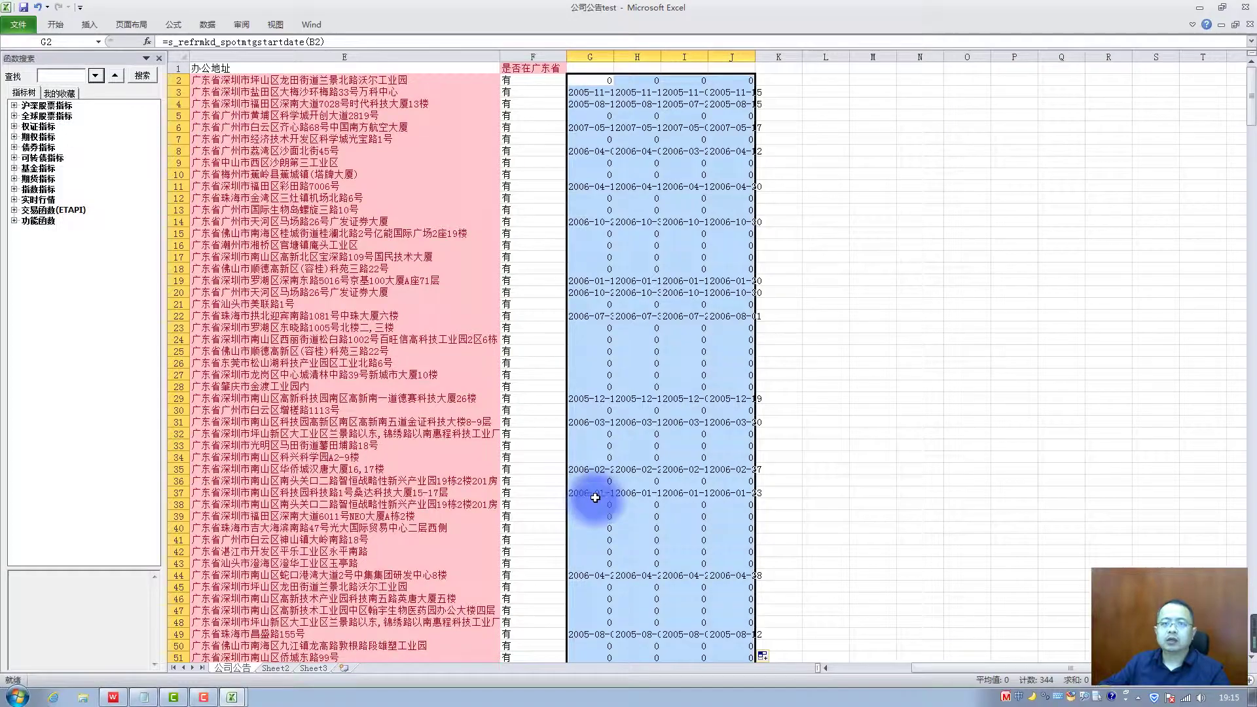
left_click(594, 90)
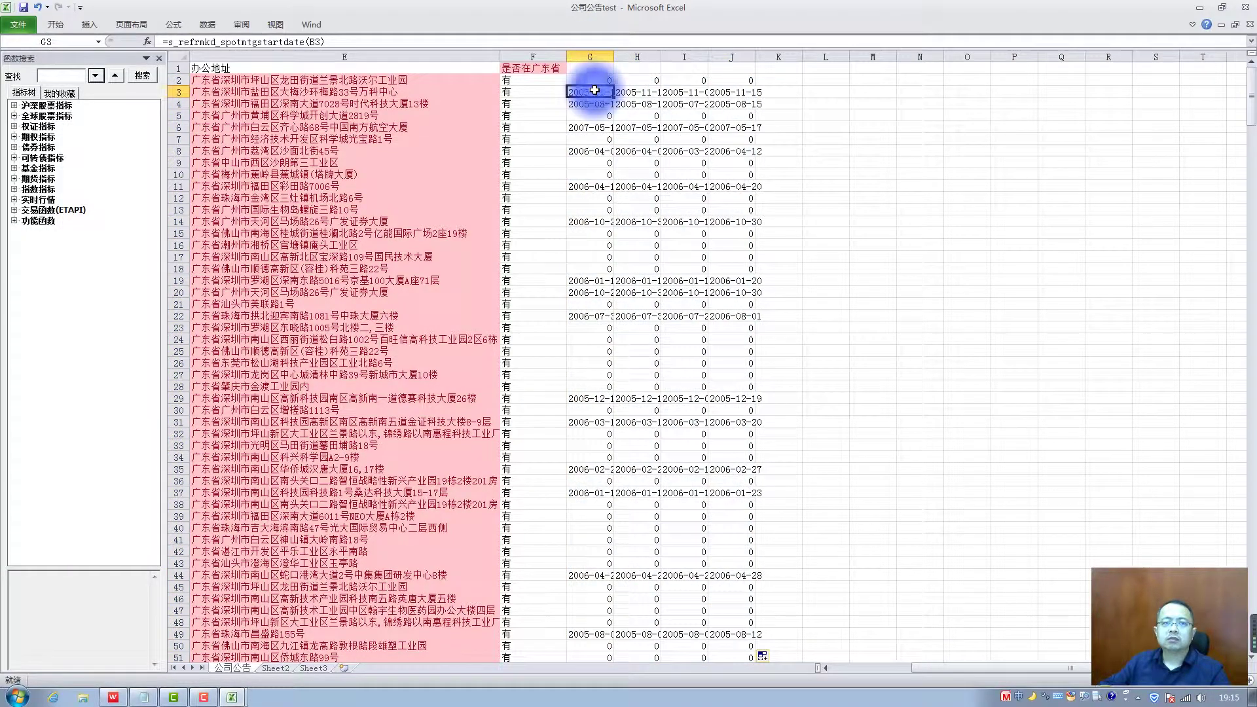
Close the Wind function search (函数搜索) panel.
scroll(577, 273, "down", 1)
scroll(658, 273, "down", 11)
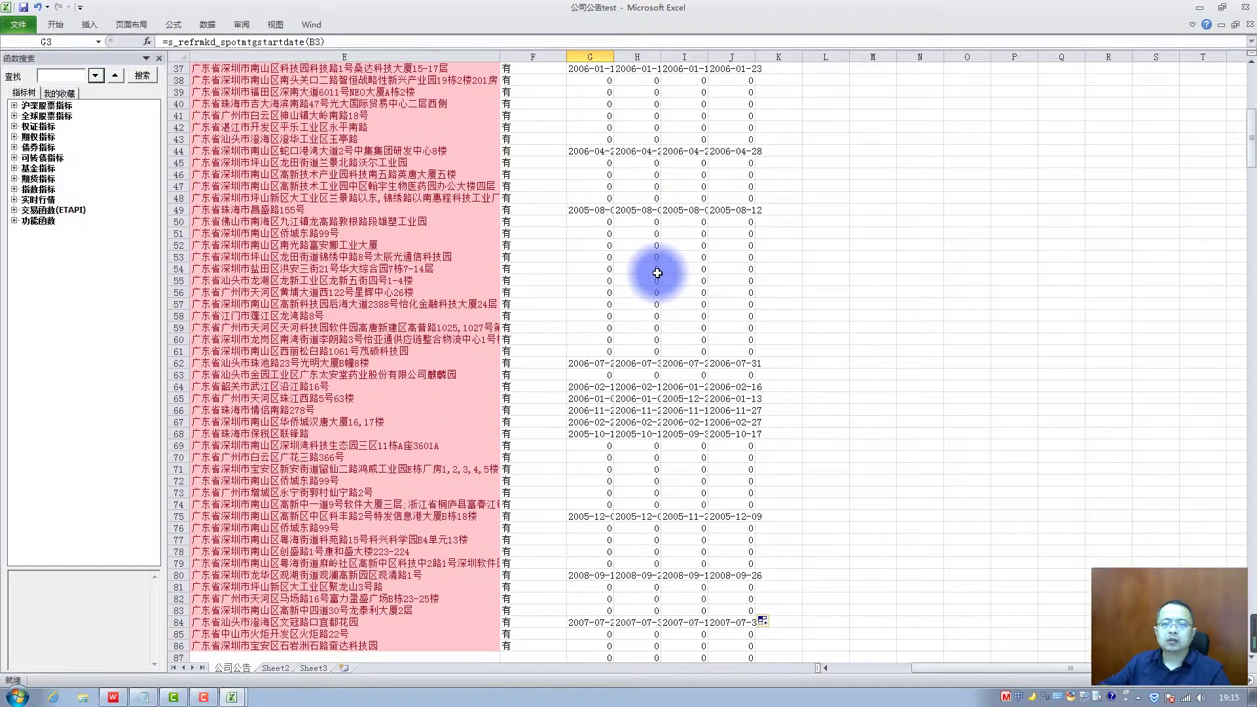
scroll(658, 273, "up", 6)
scroll(737, 269, "up", 6)
scroll(724, 443, "down", 12)
scroll(724, 478, "down", 10)
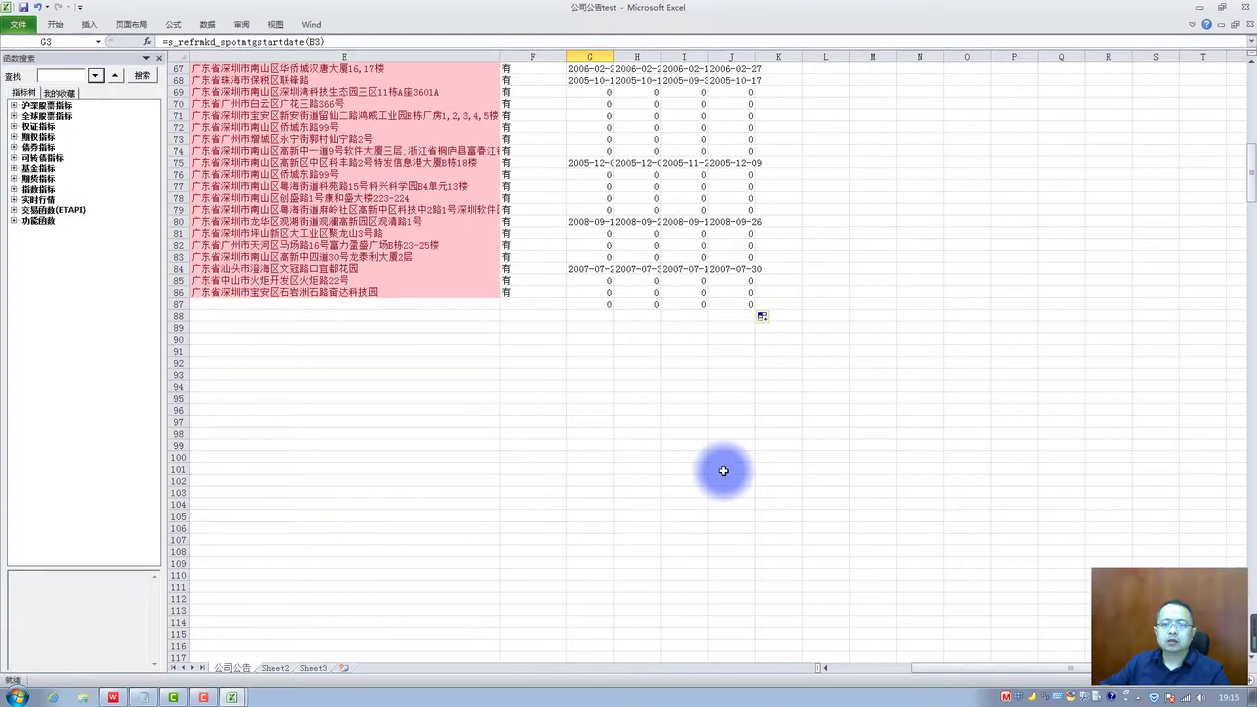
scroll(724, 471, "up", 11)
scroll(723, 471, "up", 11)
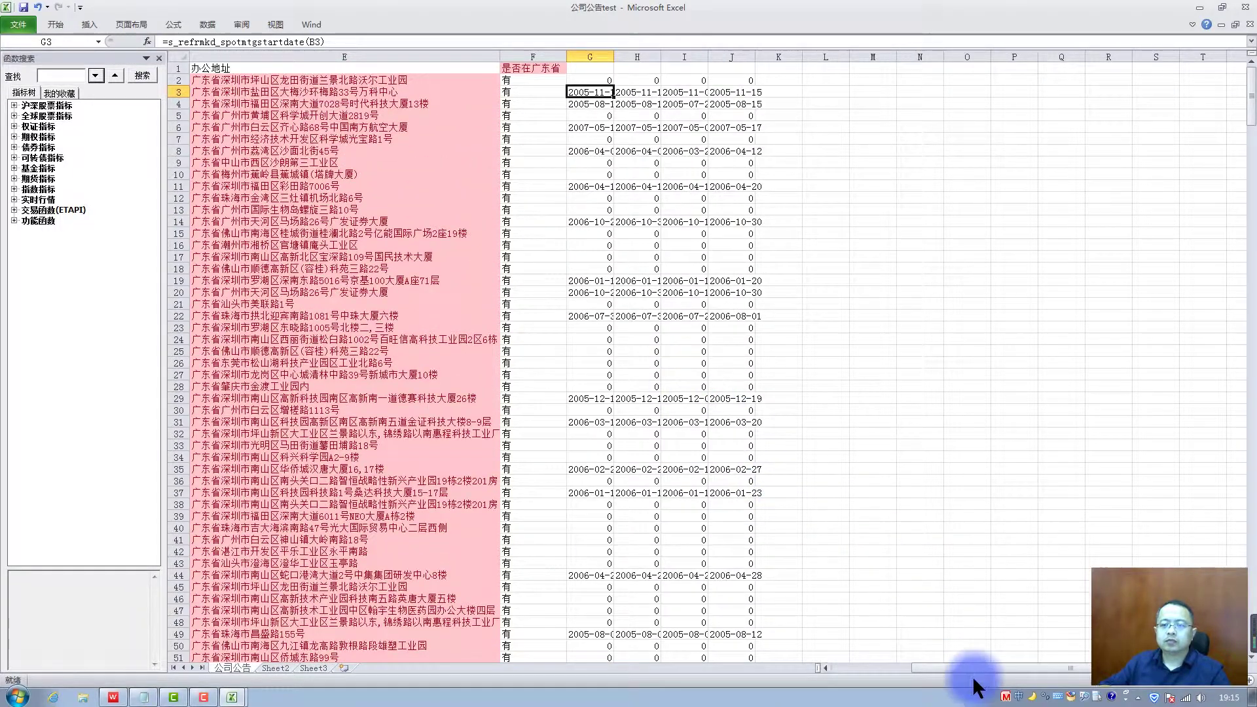
left_click_drag(975, 670, 892, 670)
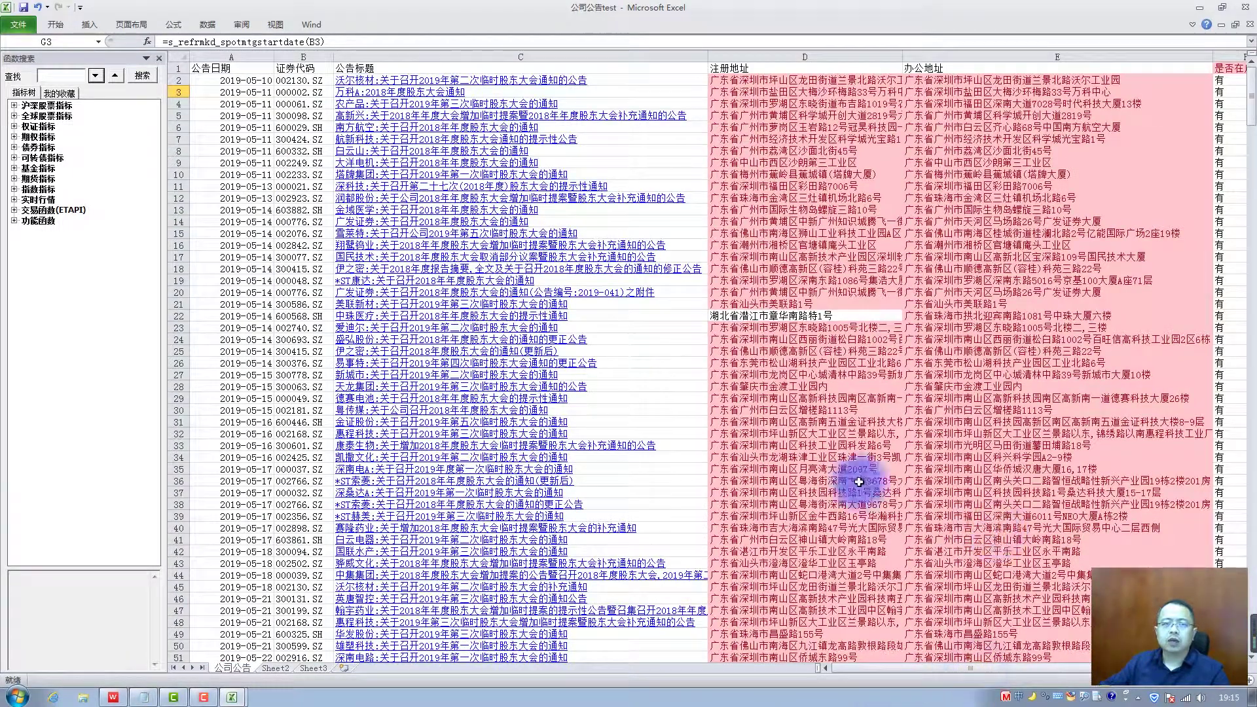
left_click(158, 57)
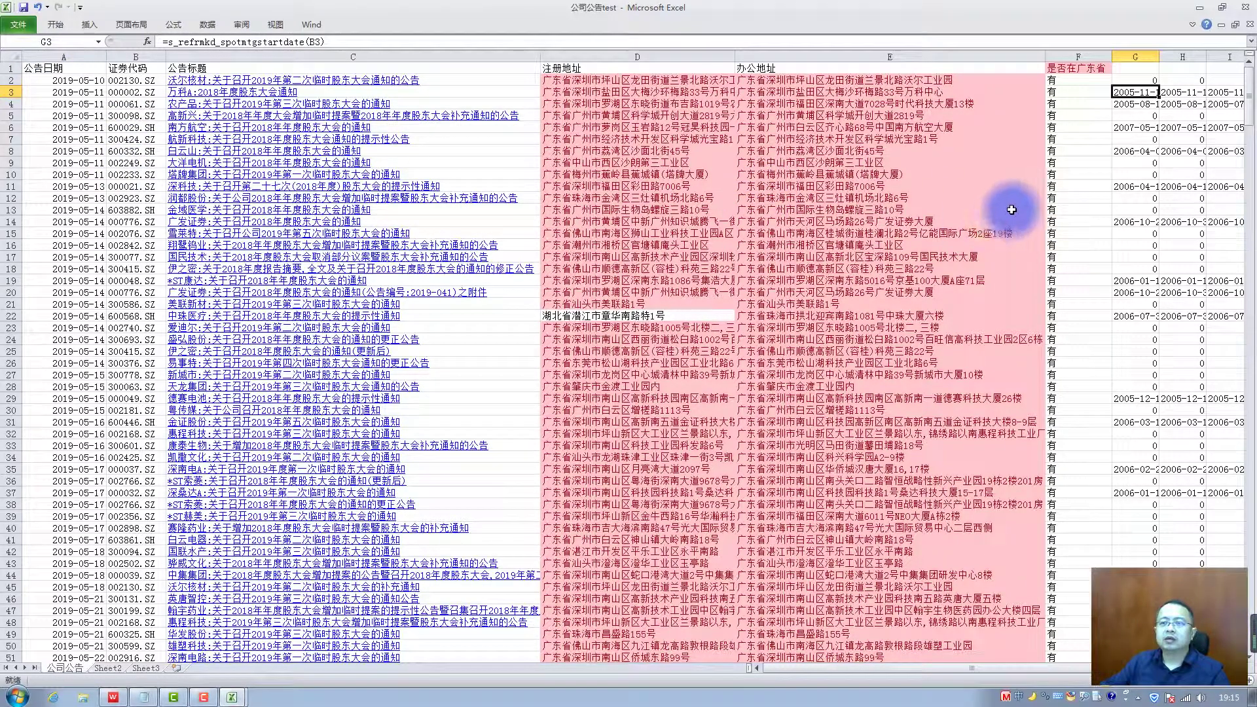
Insert a blank column before 是否在广东省 and bring back the Notepad formula notes.
left_click_drag(1069, 56, 1135, 55)
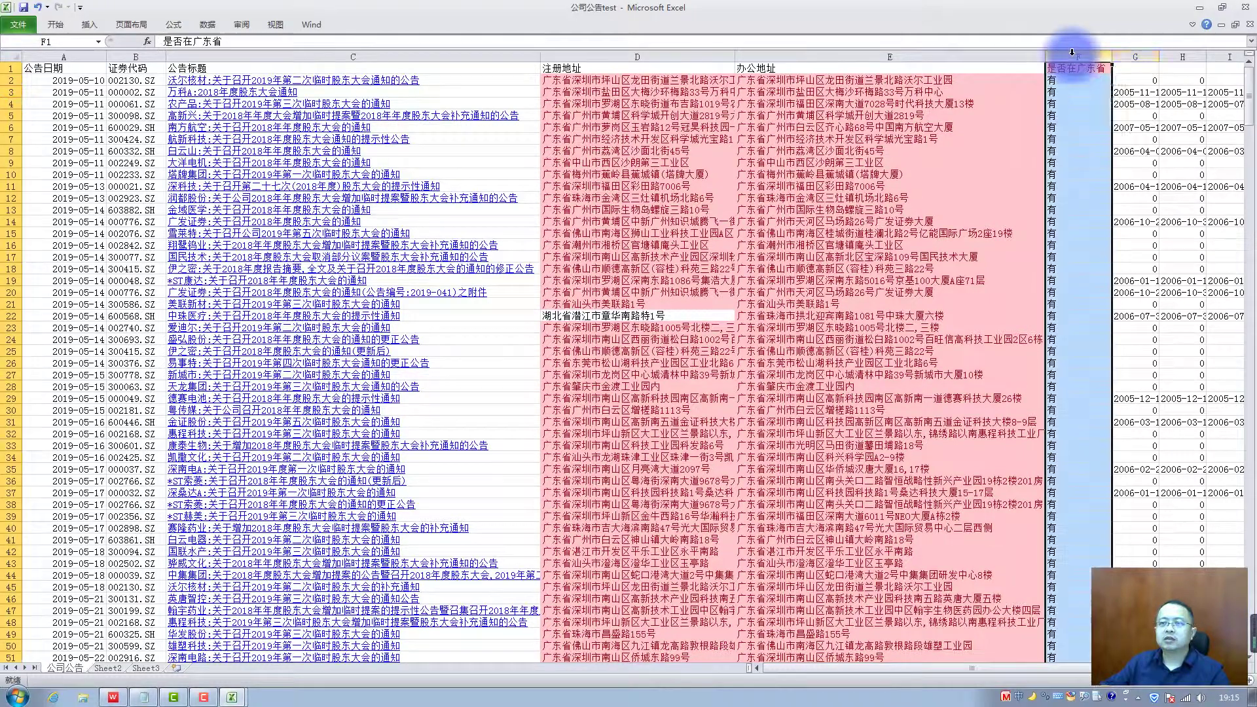
right_click(1074, 57)
left_click(1114, 147)
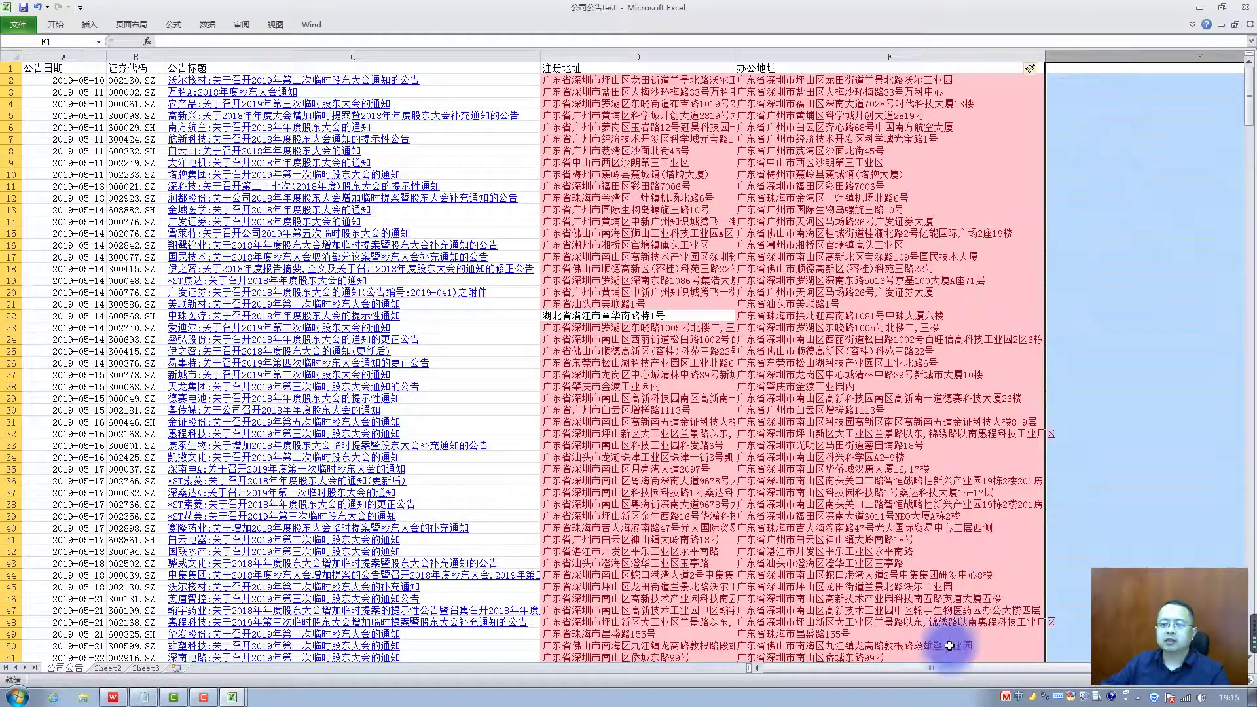
left_click_drag(953, 668, 1051, 675)
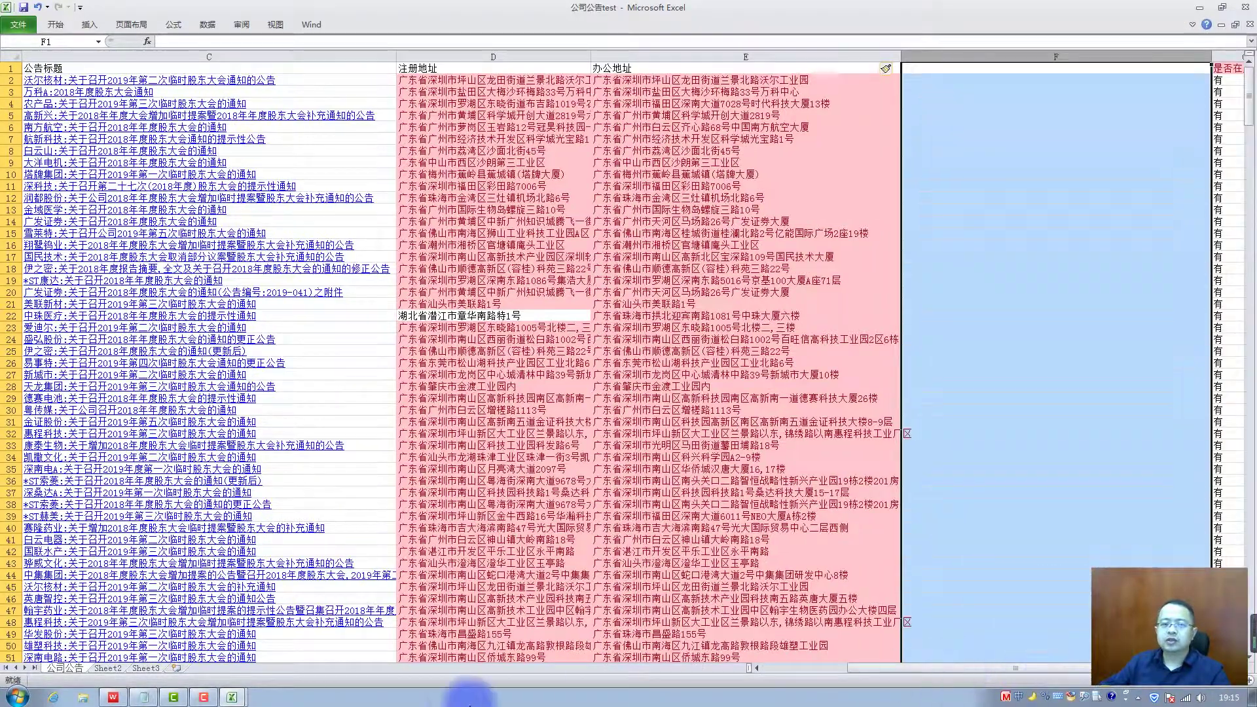
left_click(143, 697)
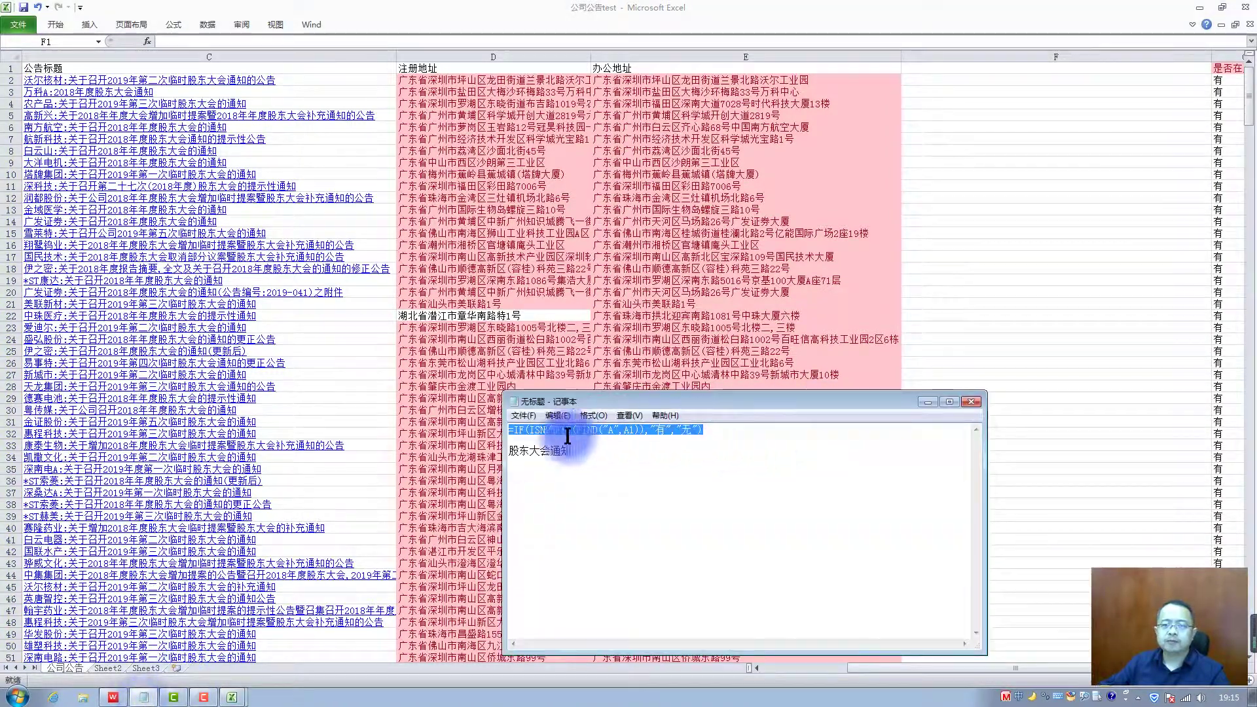
Paste the IF/FIND formula into F2 checking B2 for 深圳 and fill it down.
left_click_drag(744, 429, 479, 427)
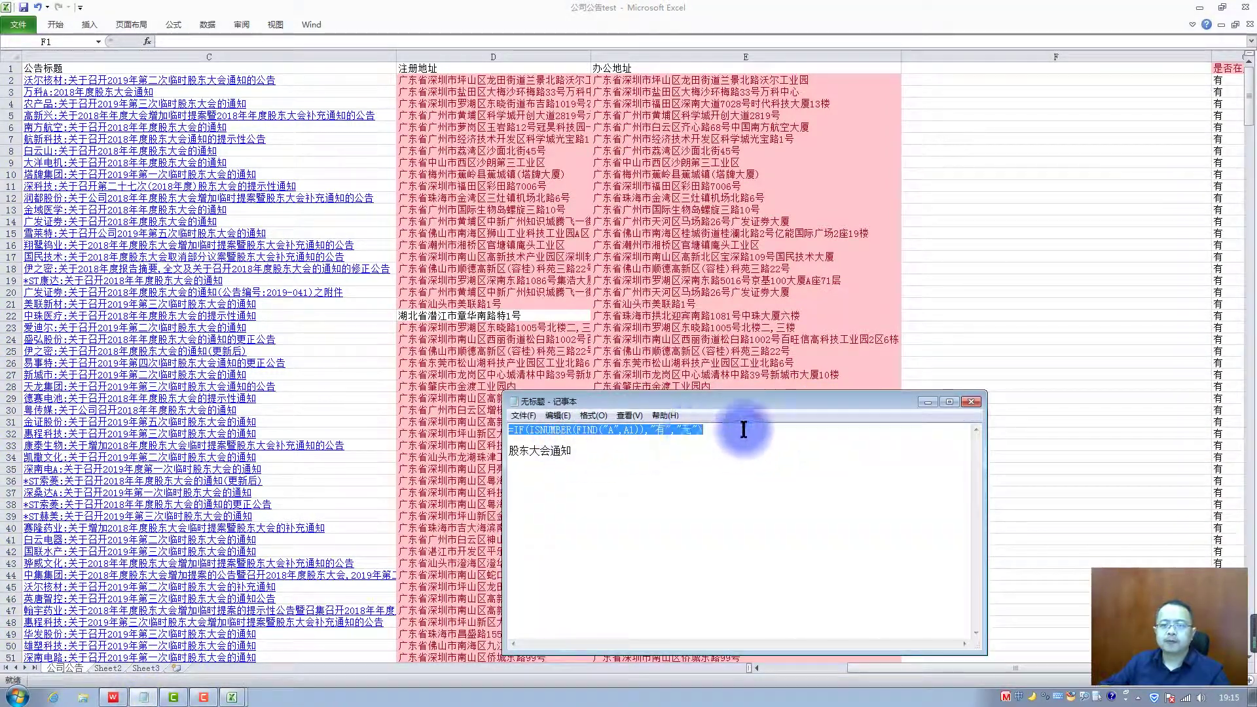
left_click(976, 57)
double_click(947, 79)
key("ctrl+v")
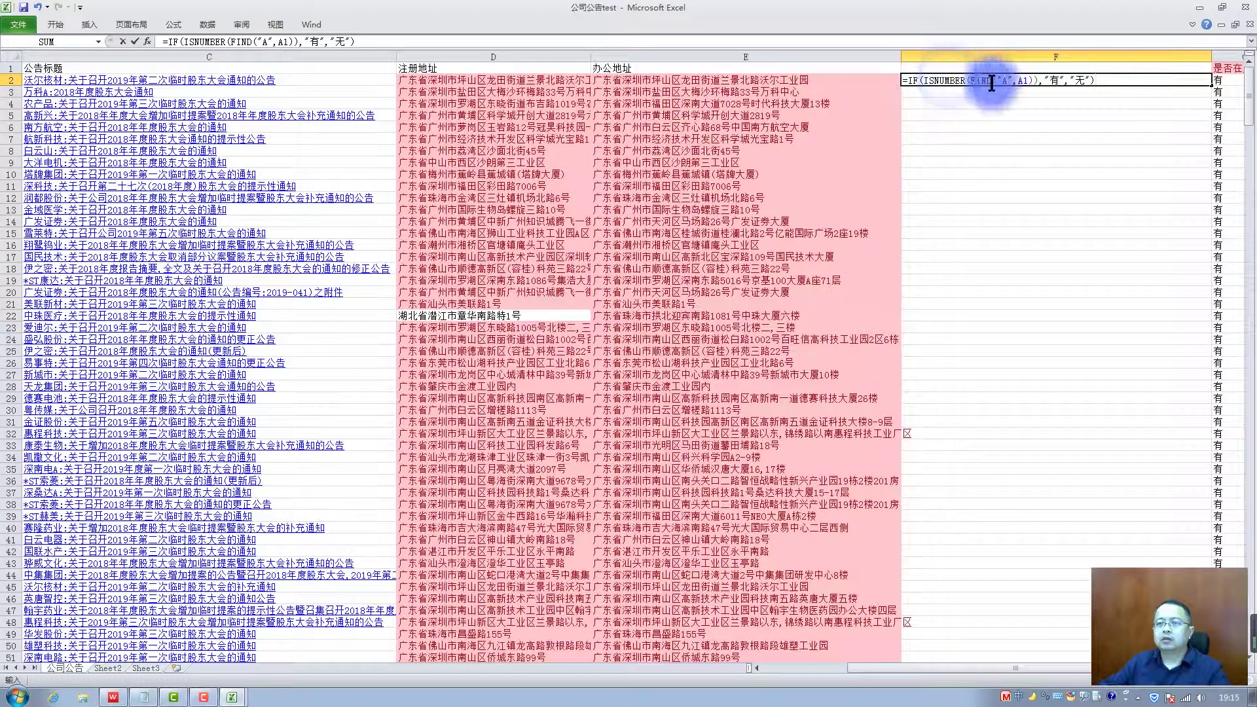
double_click(1006, 80)
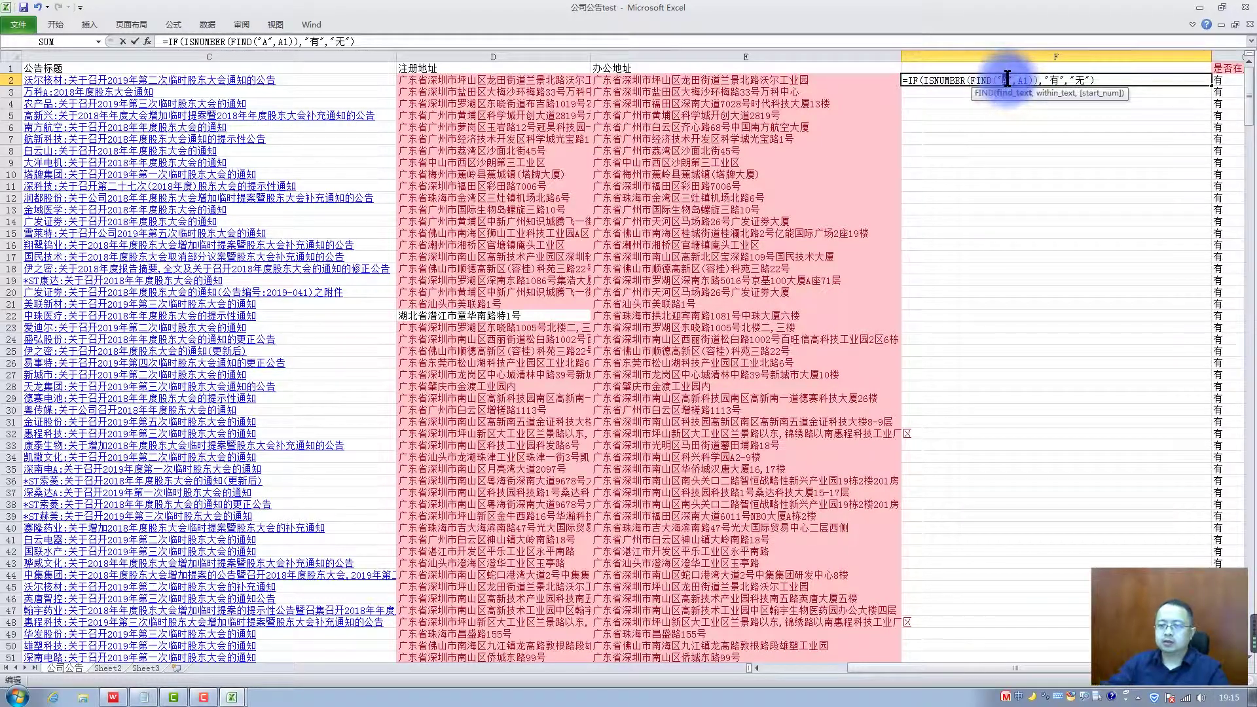
type("深圳\",")
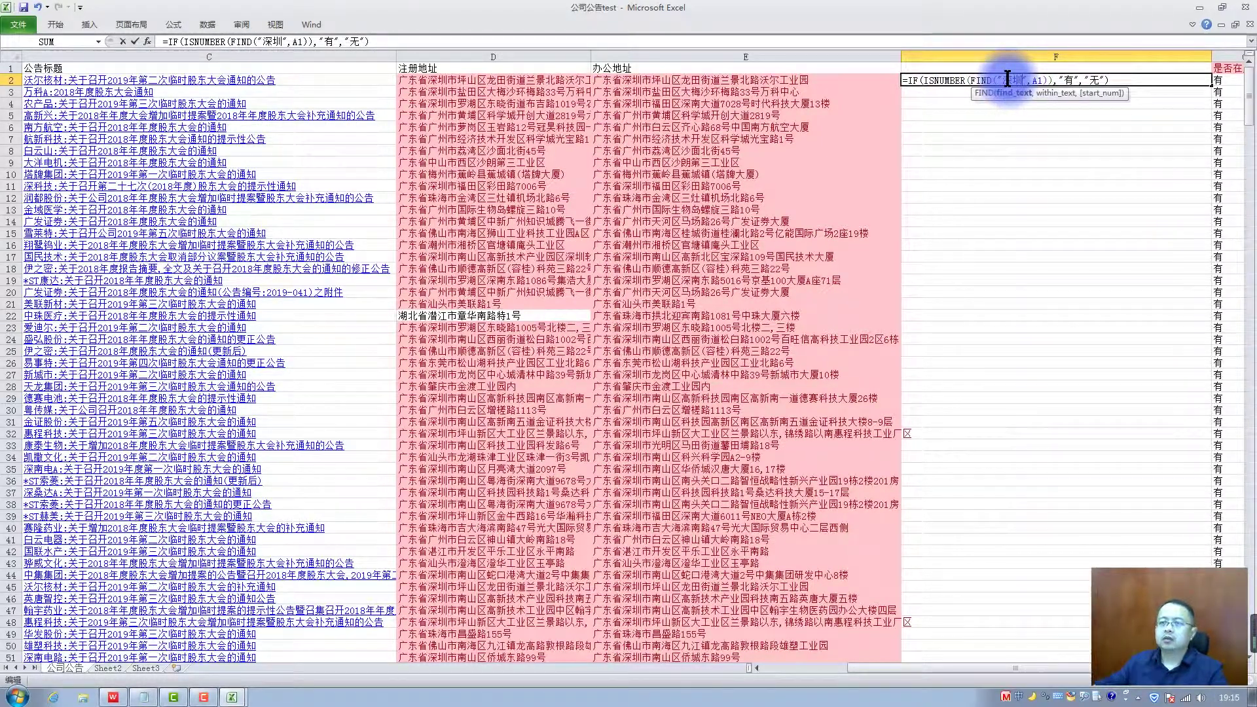
type("B")
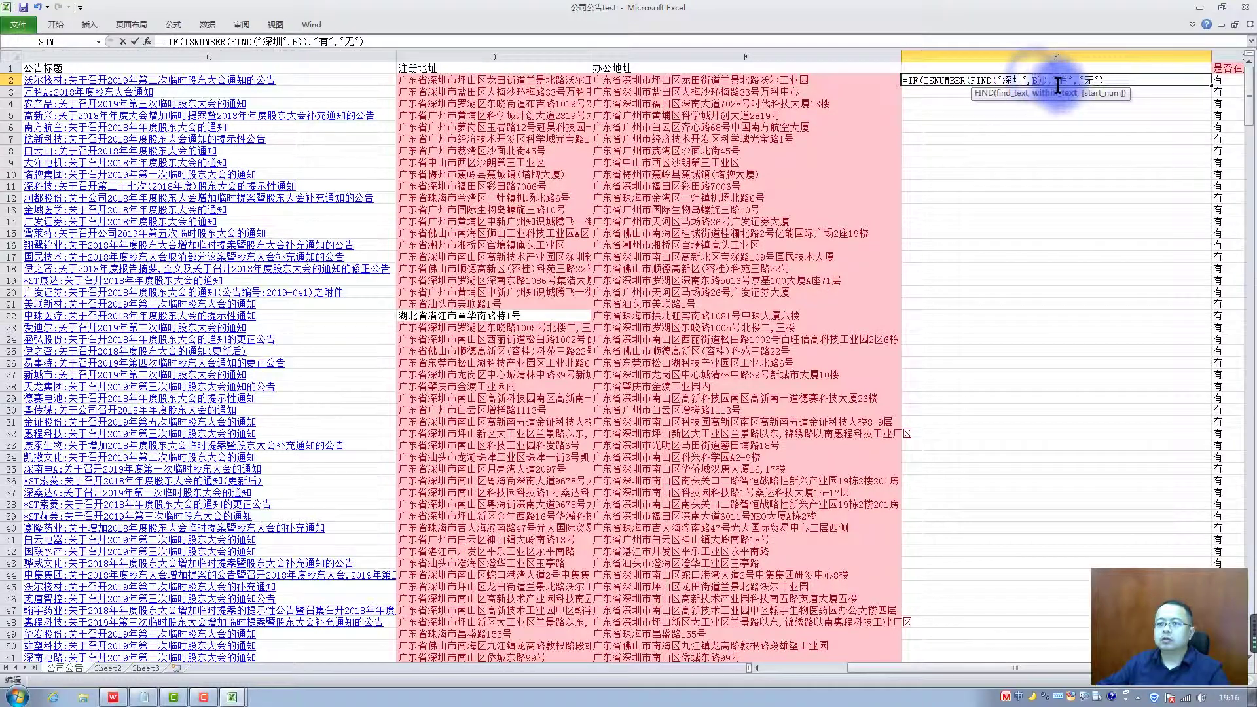
type("2")
key("ctrl+Return")
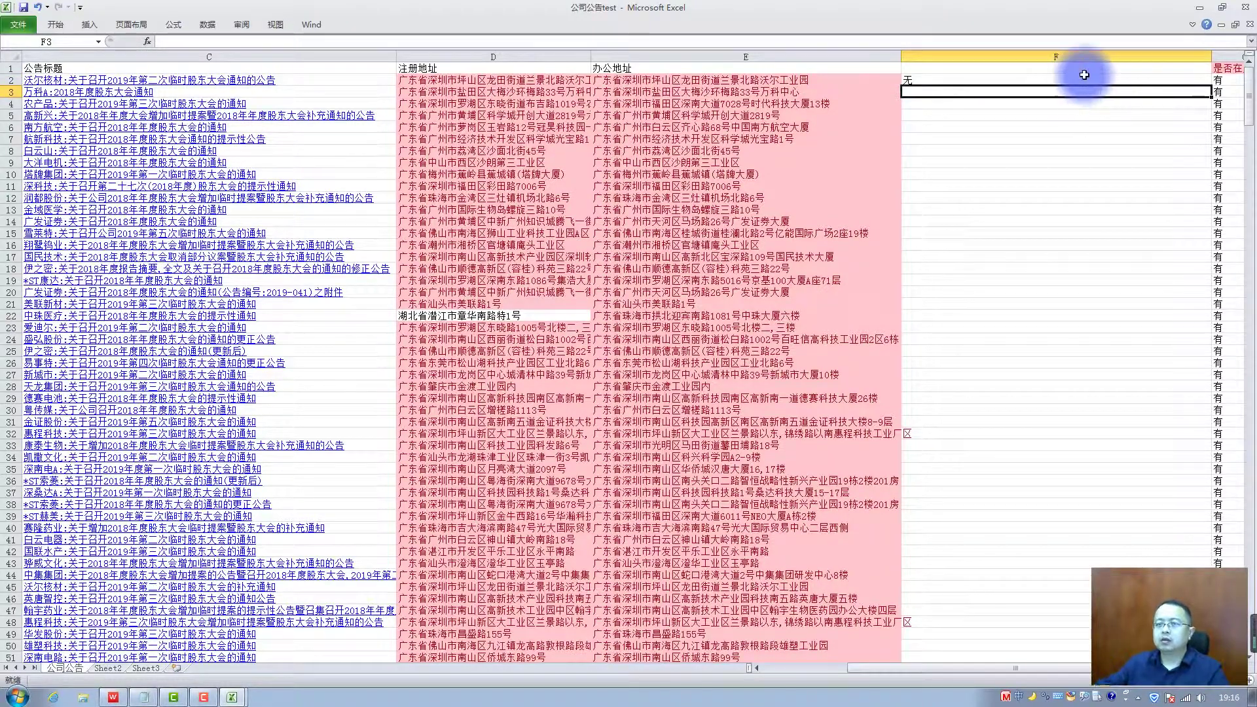
double_click(1213, 86)
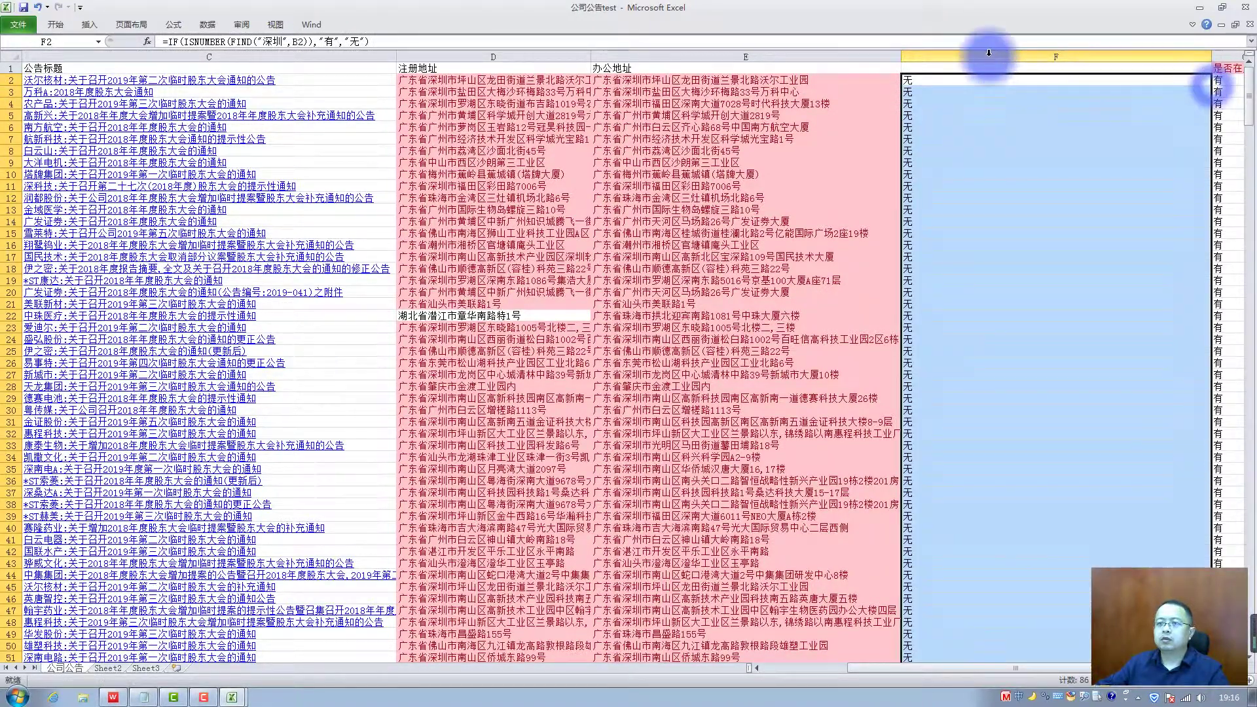
left_click(976, 67)
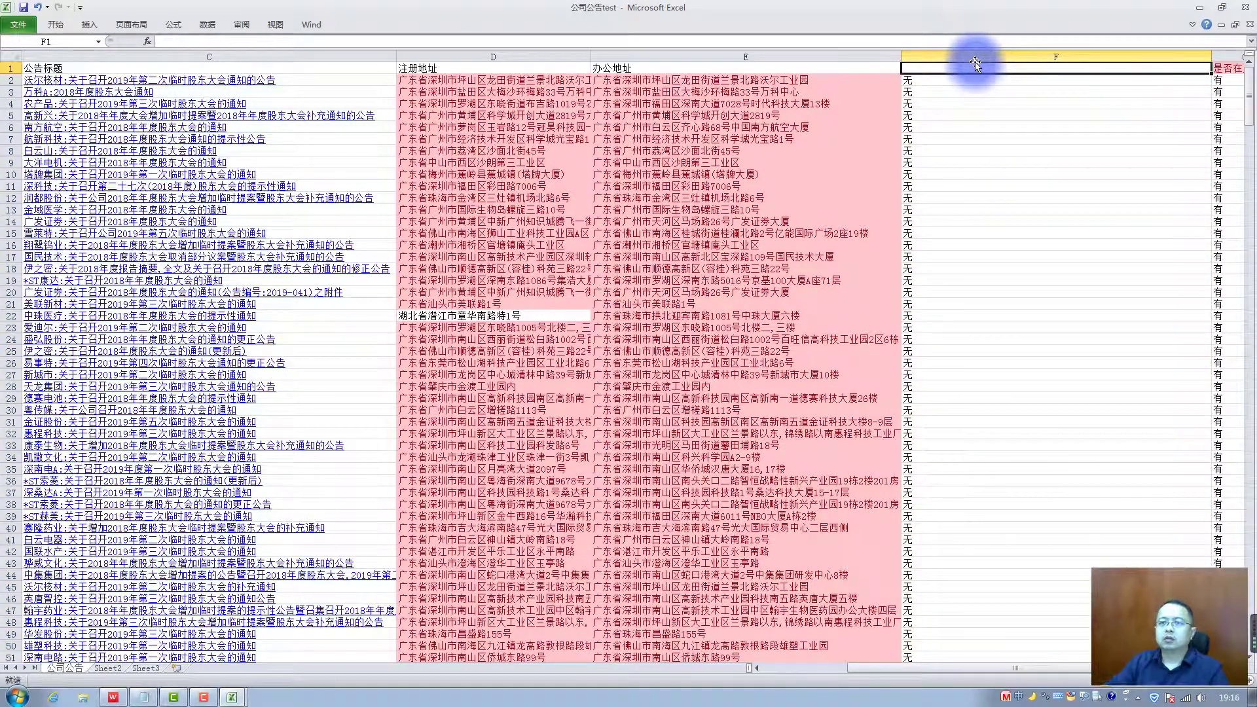
Change the F2 formula to check E2 and fill it down column F.
left_click(922, 79)
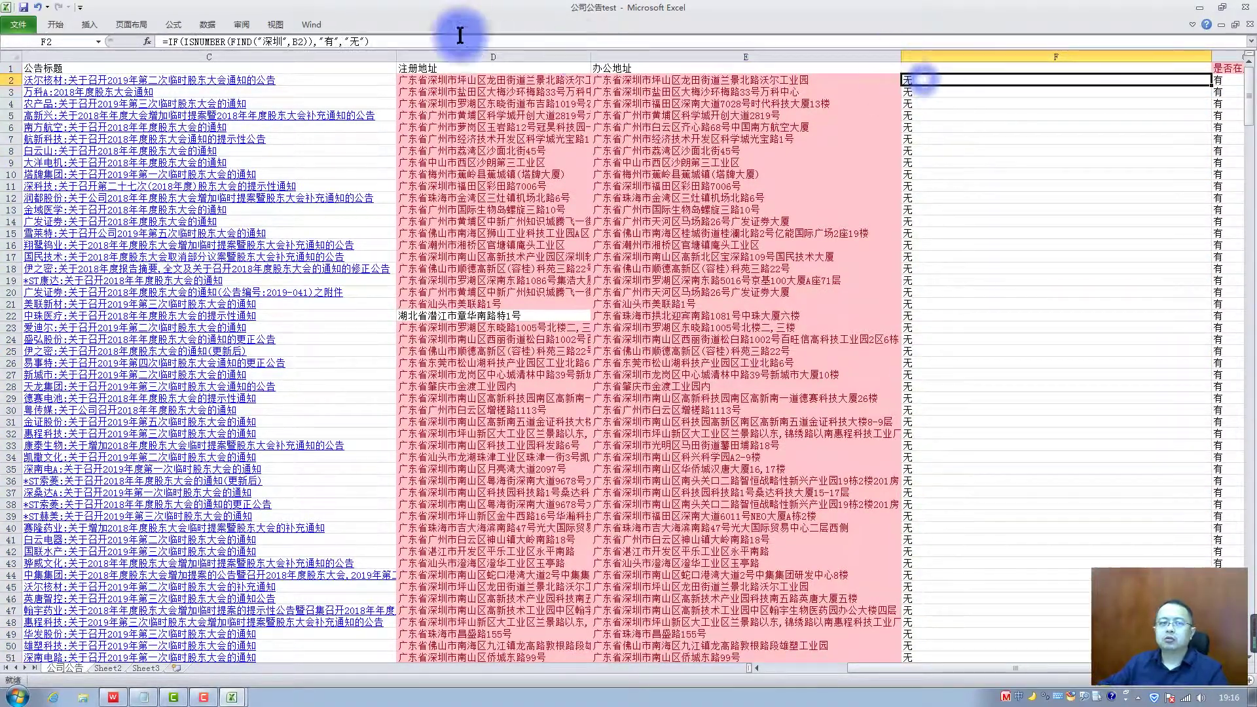
left_click(296, 41)
key("BackSpace")
type("e")
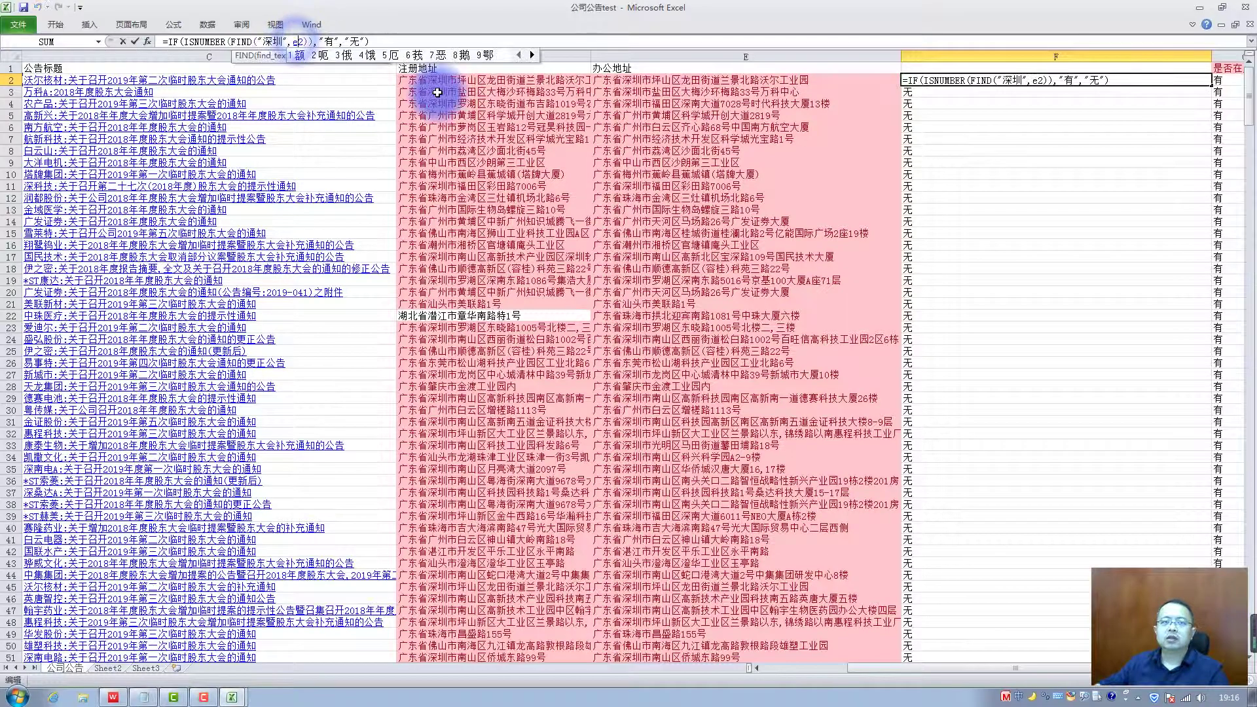
key("Return")
key("Return")
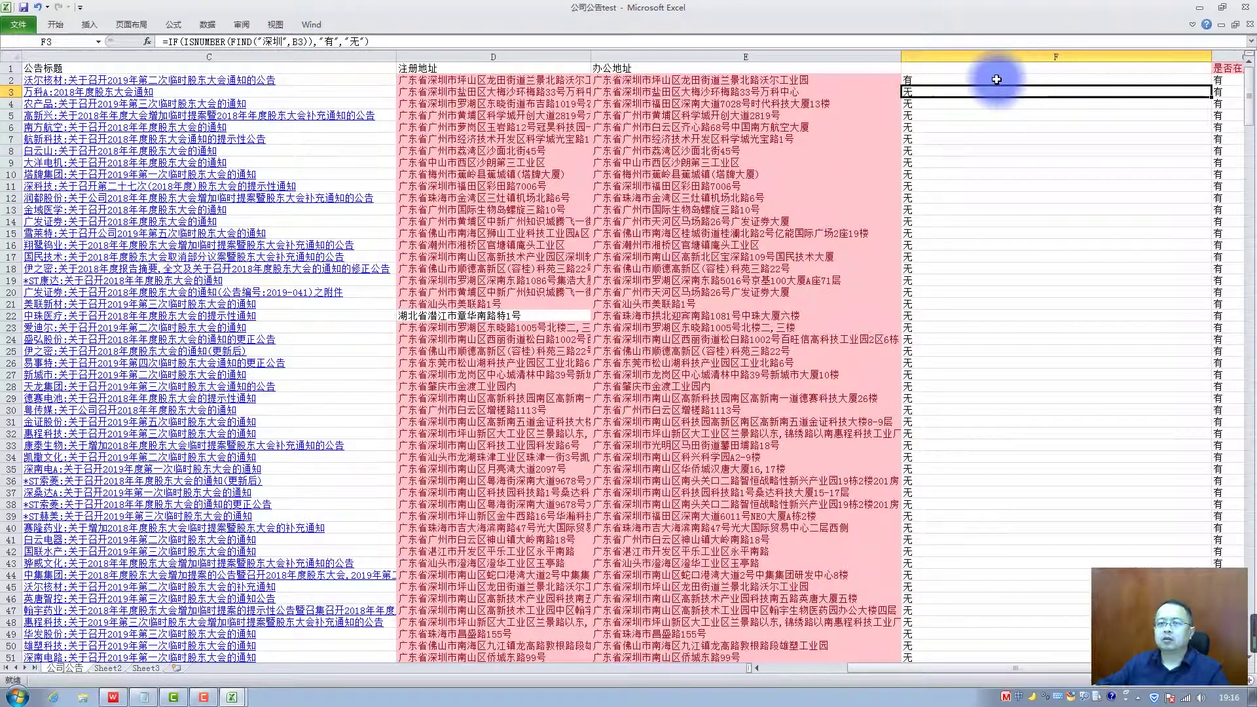
left_click(995, 79)
double_click(1211, 84)
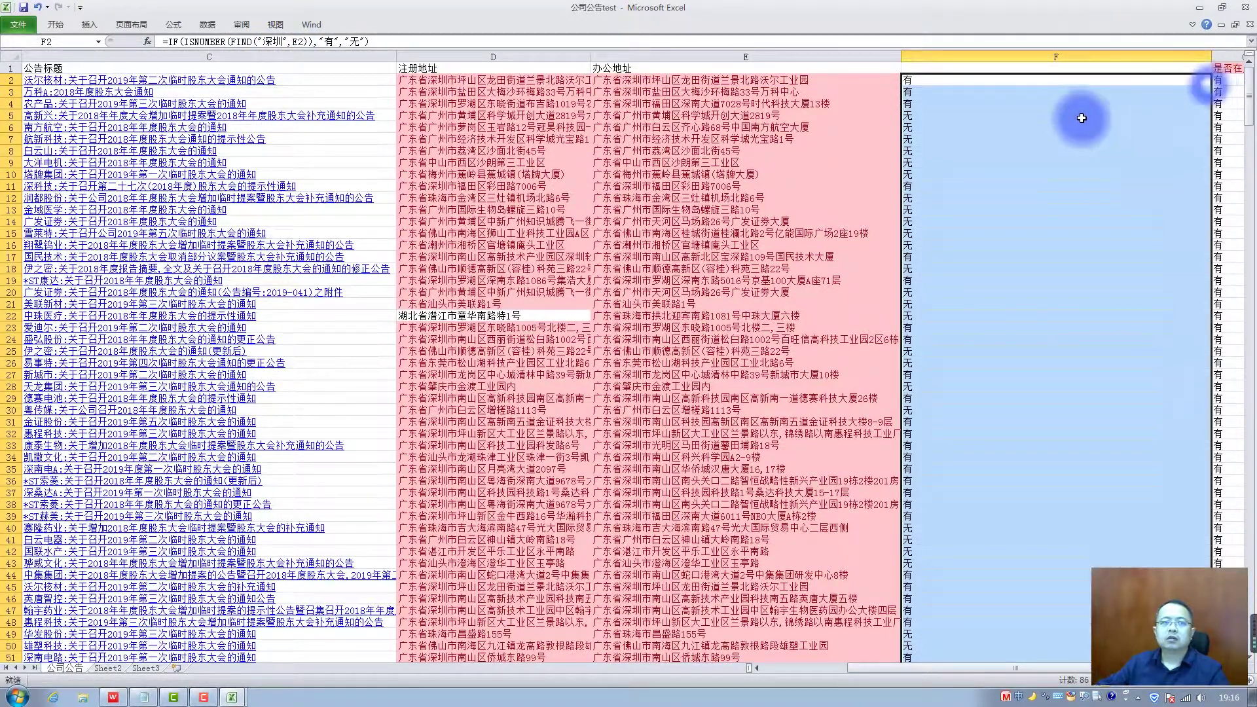
left_click(752, 83)
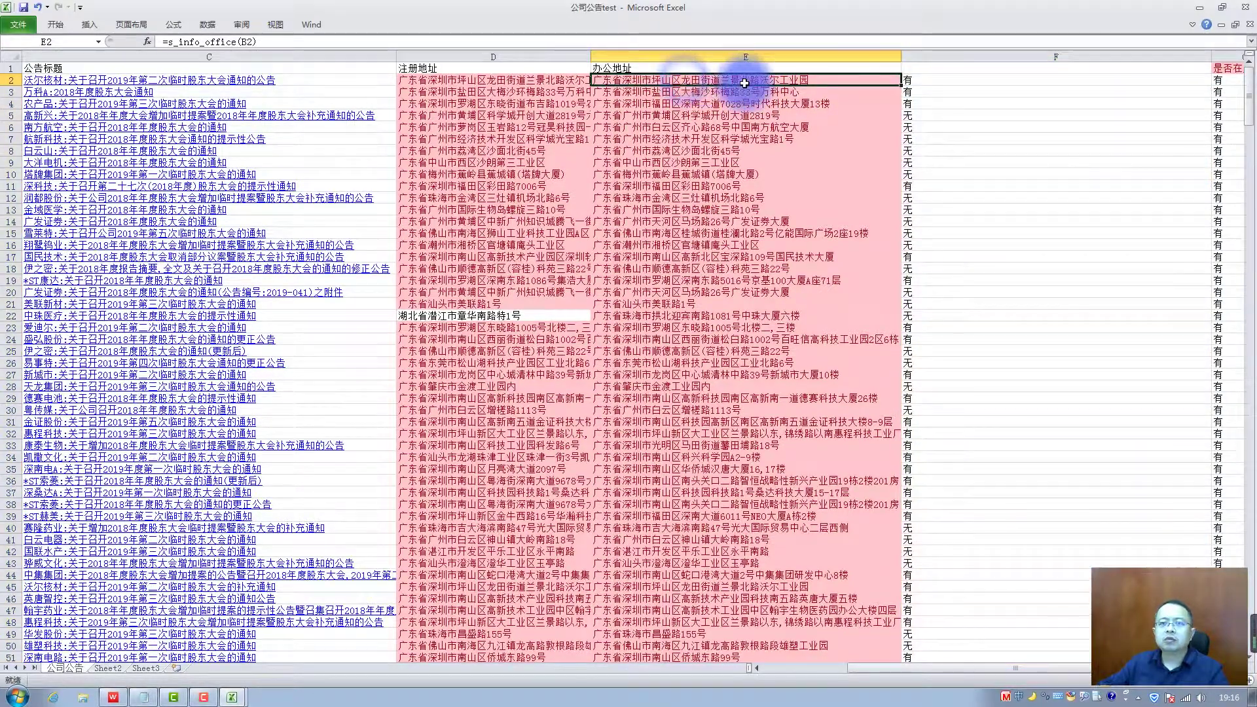
Enter the heading 是否在深圳 in cell F1.
left_click(944, 64)
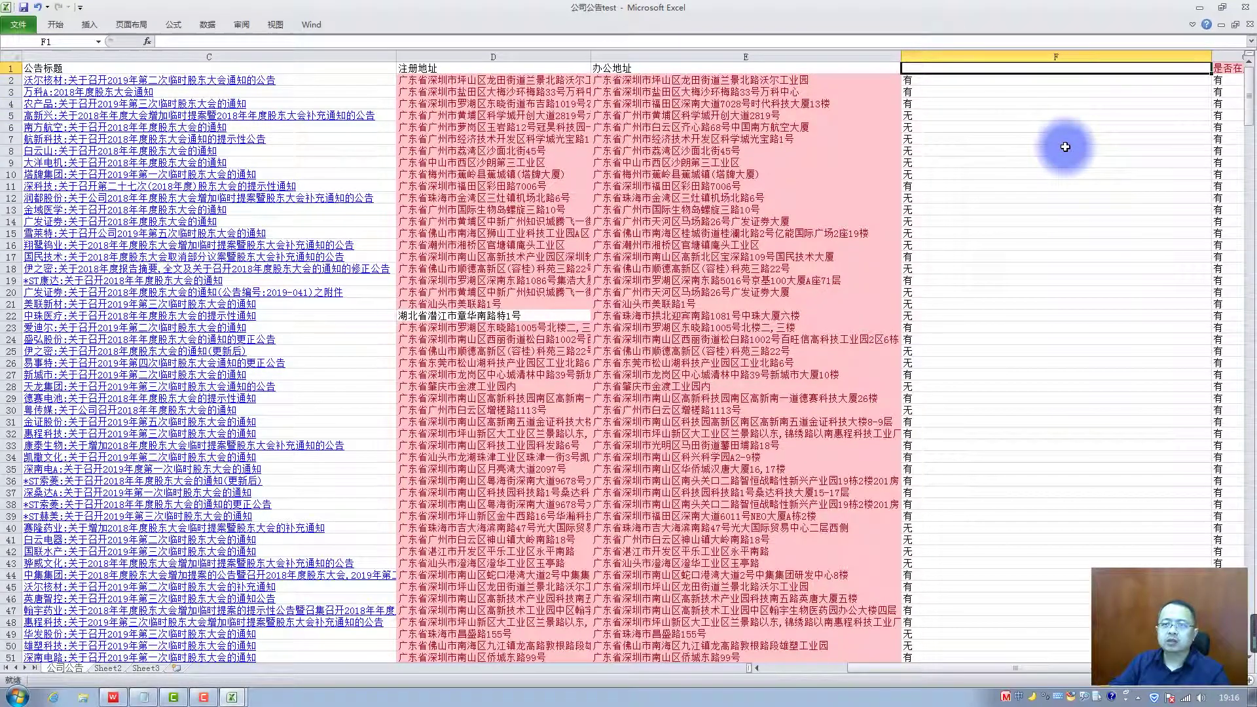
type("shi")
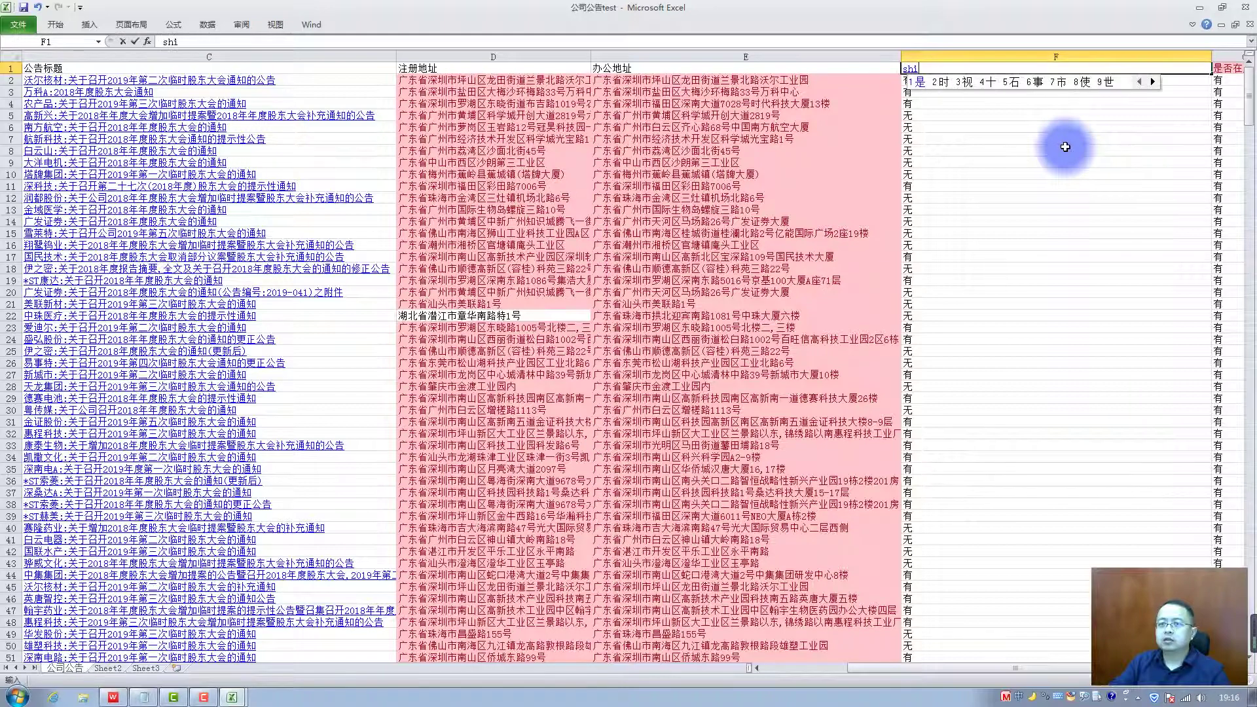
type("fouzai")
key("space")
type("shenzh")
key("space")
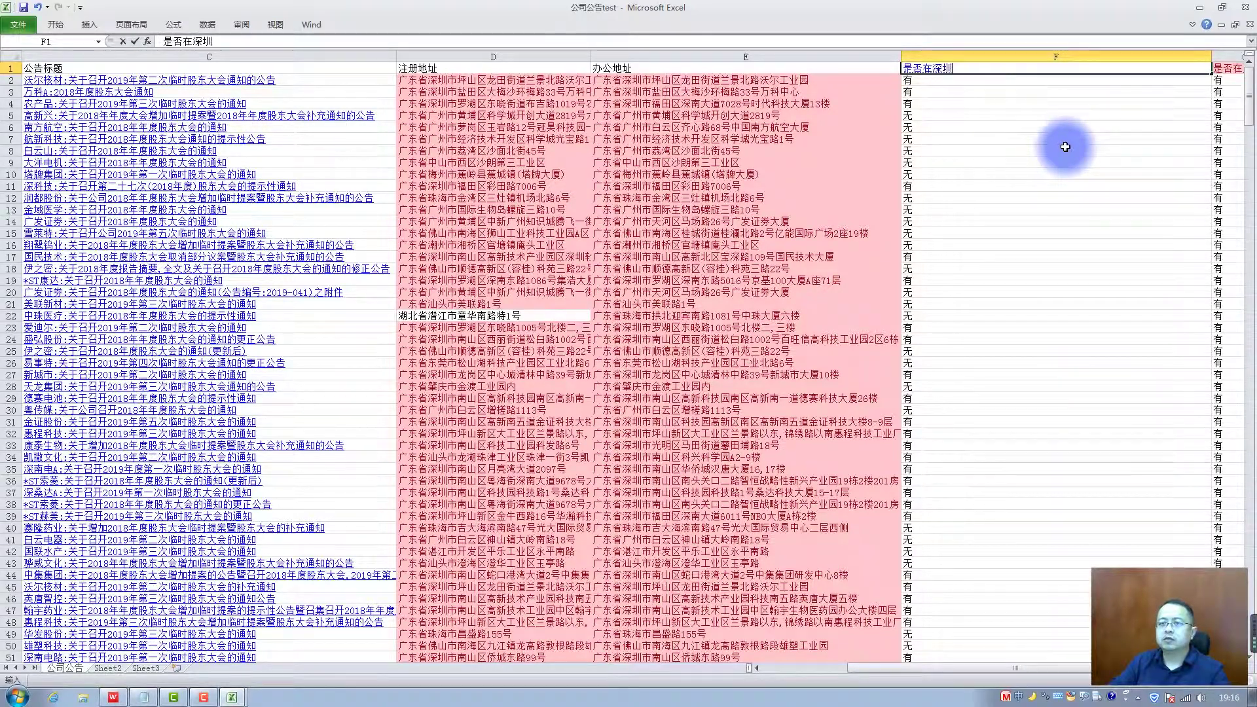
left_click(1036, 118)
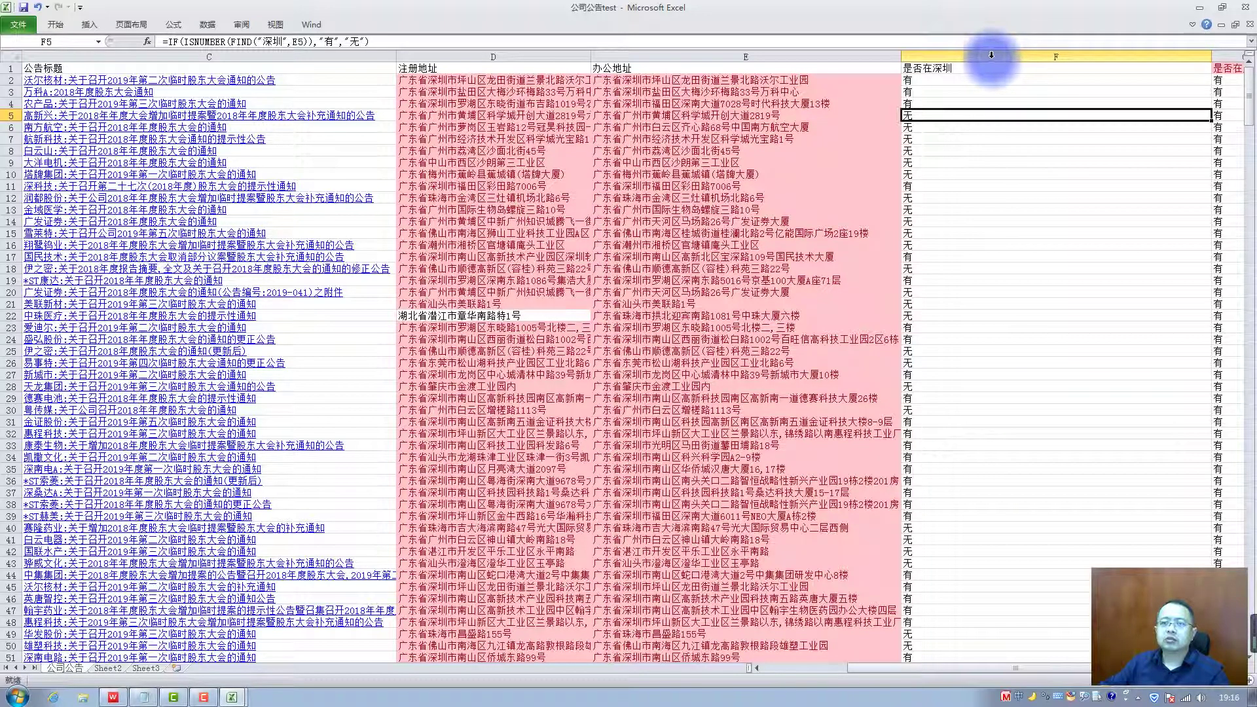
Copy column F and paste it back as values.
left_click(991, 55)
right_click(991, 58)
left_click(1012, 84)
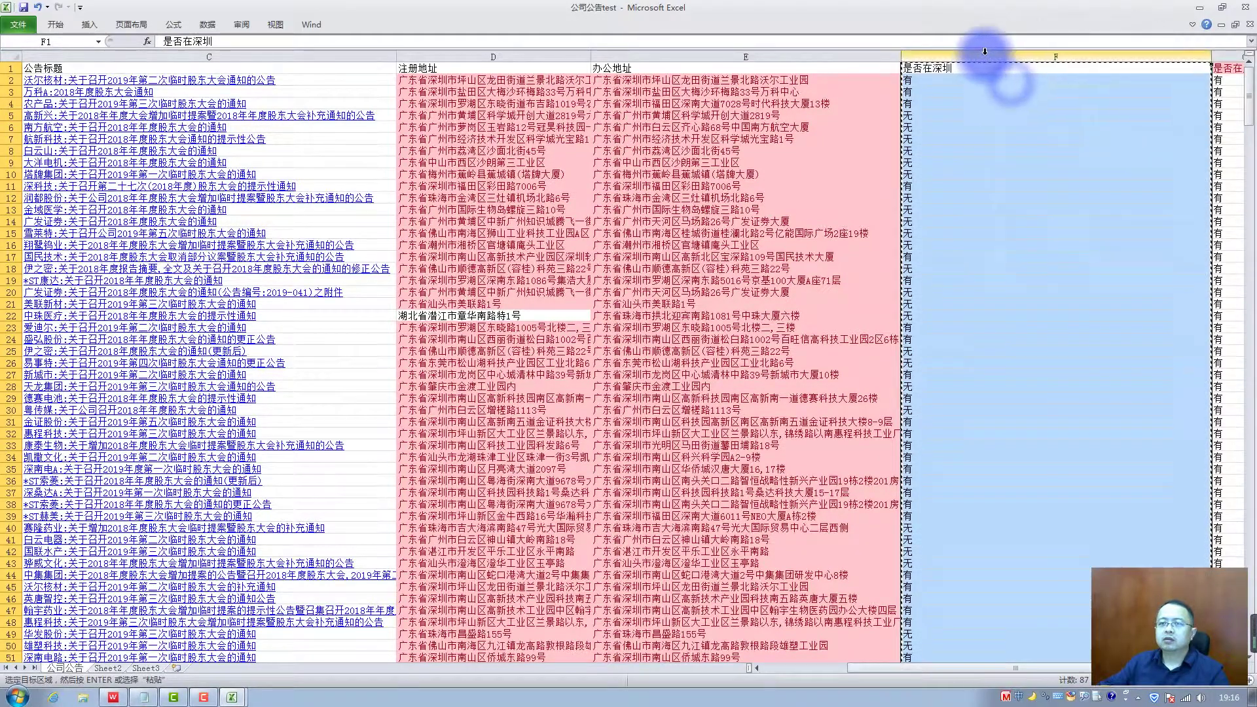
right_click(985, 52)
left_click(1031, 112)
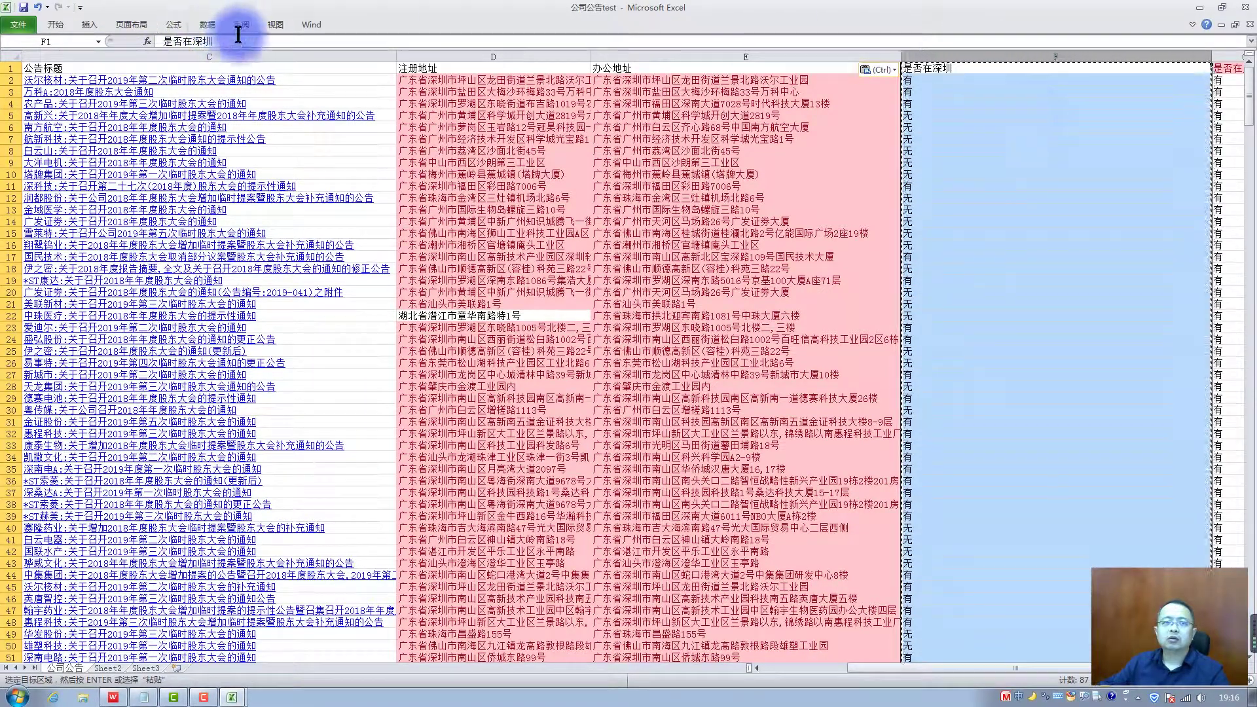
Sort the table descending by column F, expanding the selection, so 有 rows come first.
left_click(213, 24)
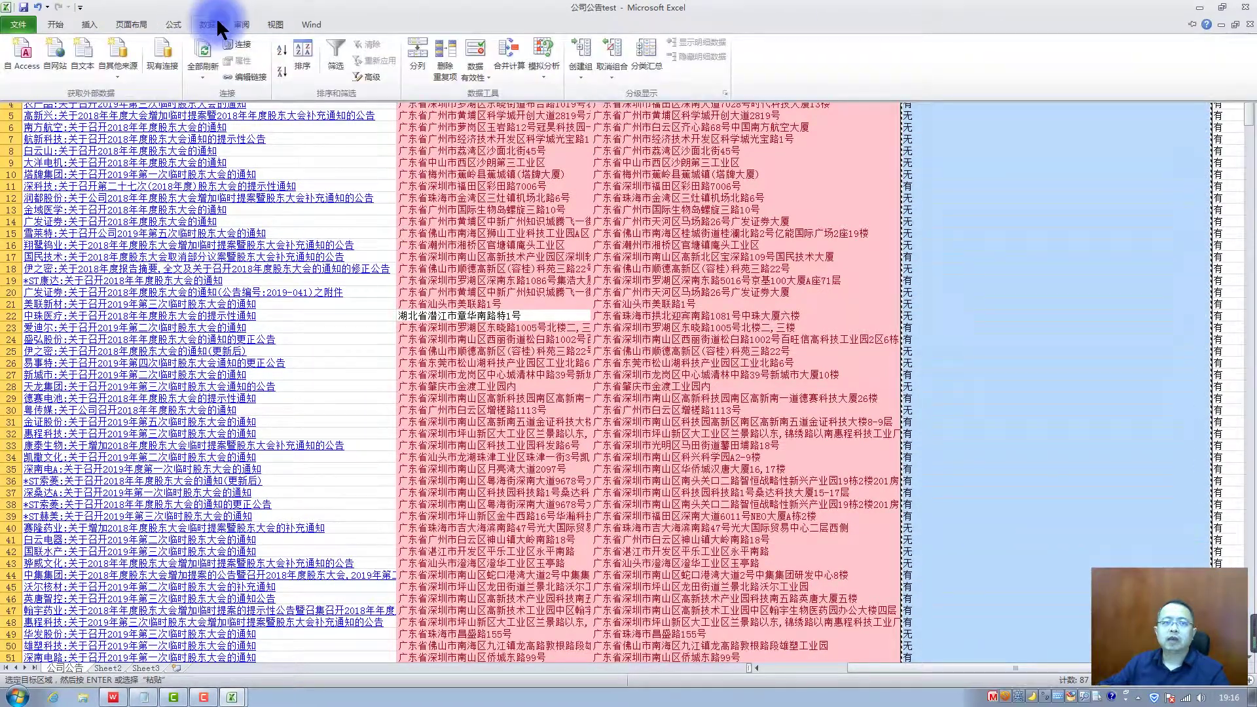
left_click(277, 45)
left_click(432, 313)
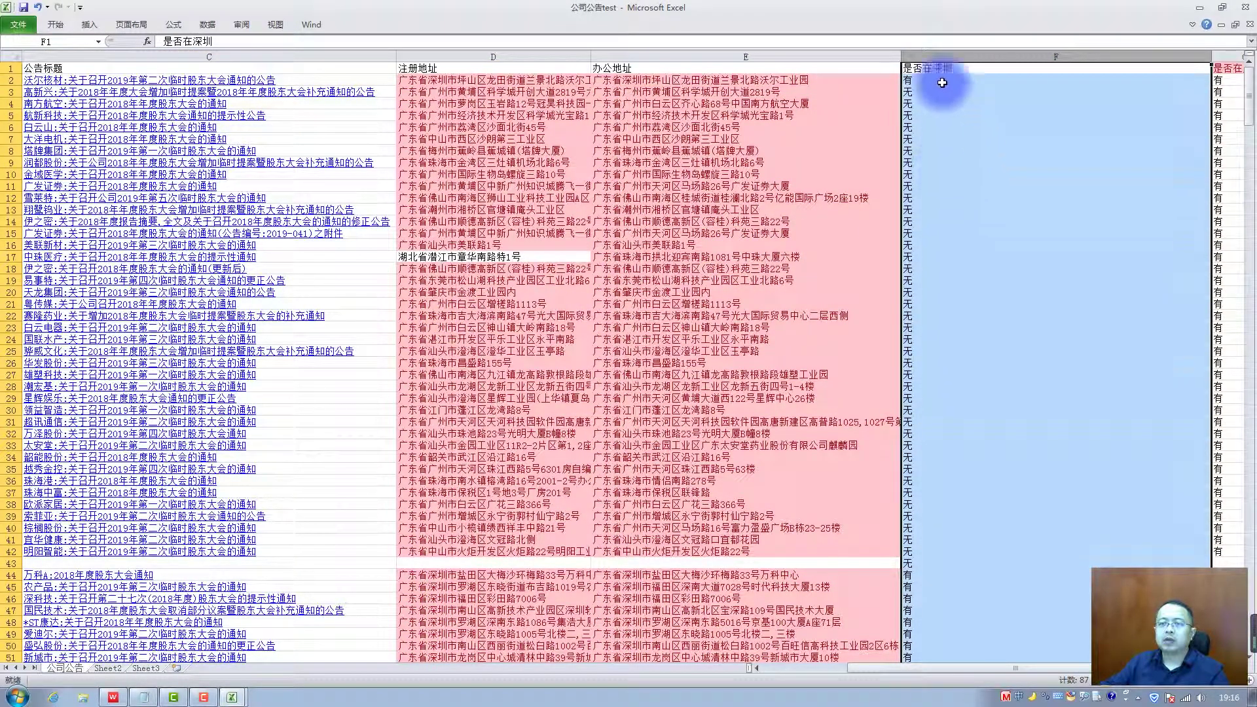
left_click(920, 77)
left_click(966, 55)
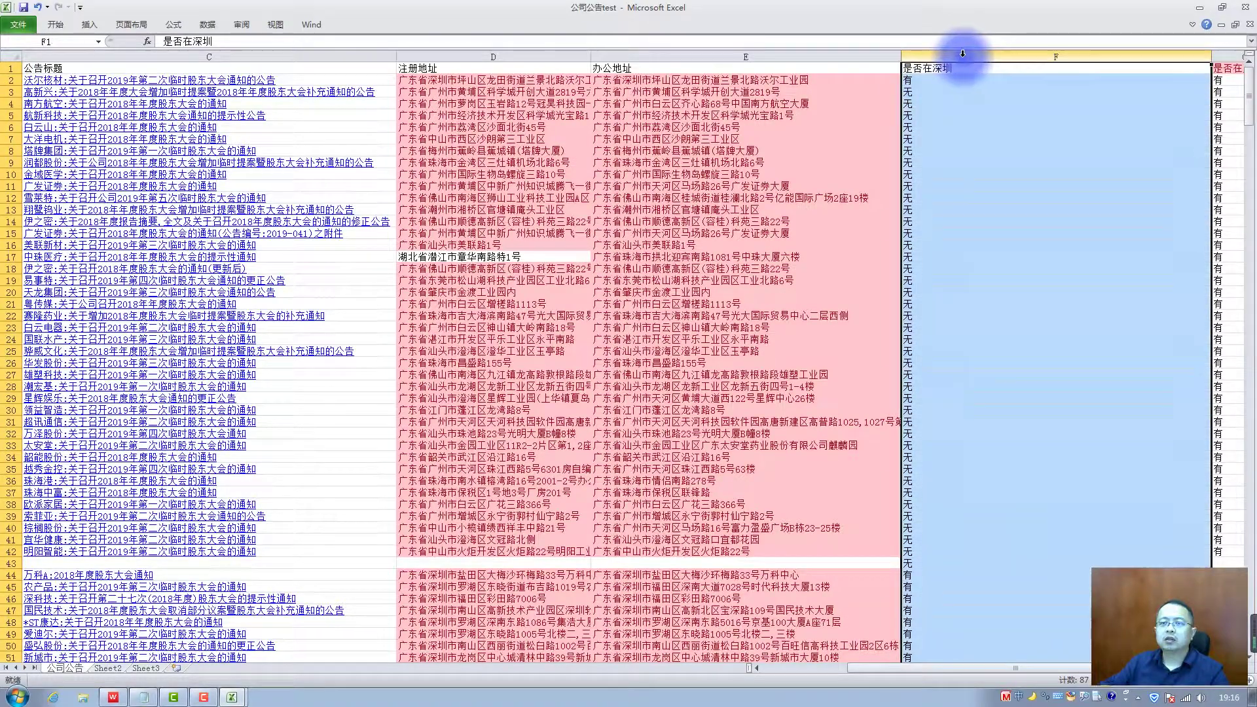
left_click(208, 24)
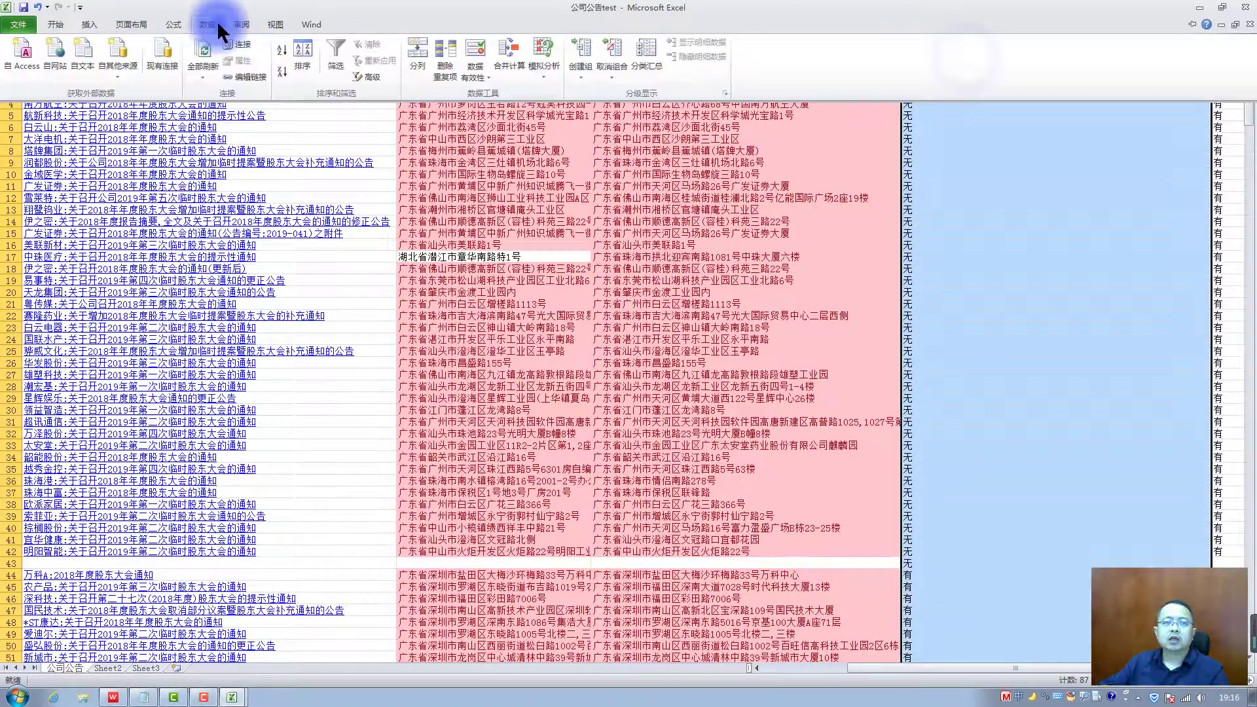
left_click(283, 69)
left_click(433, 322)
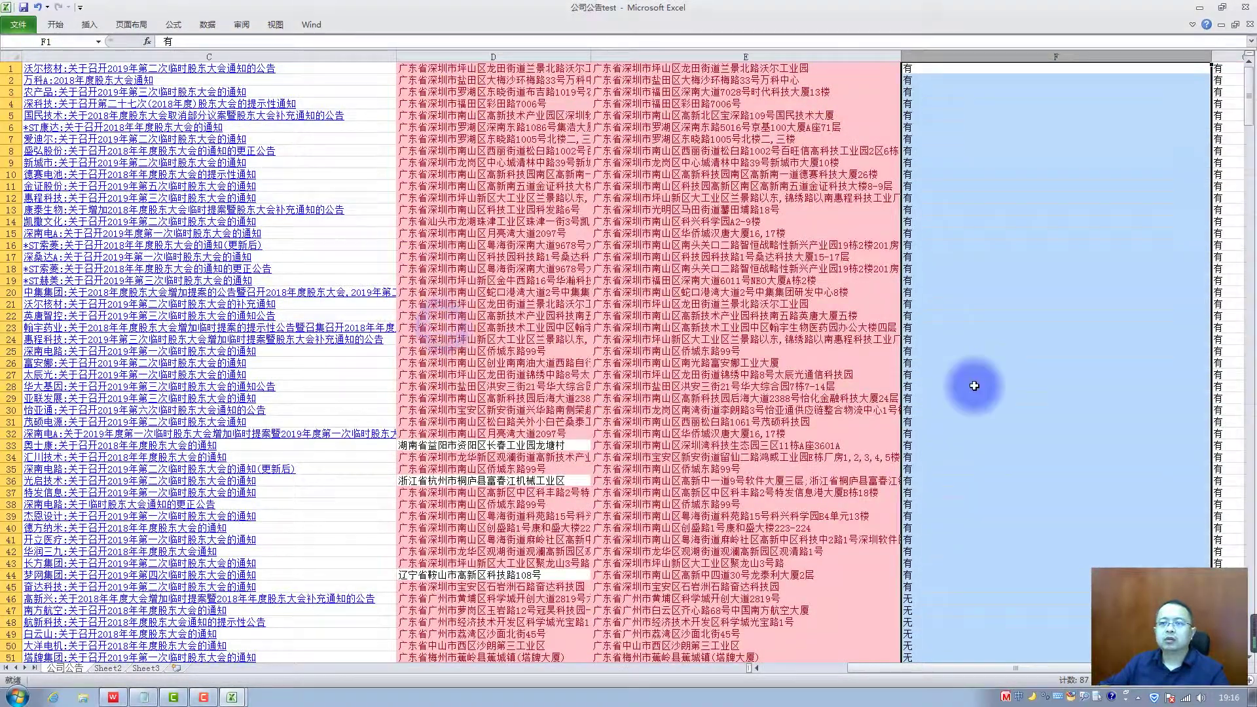
scroll(964, 397, "down", 10)
scroll(964, 397, "down", 5)
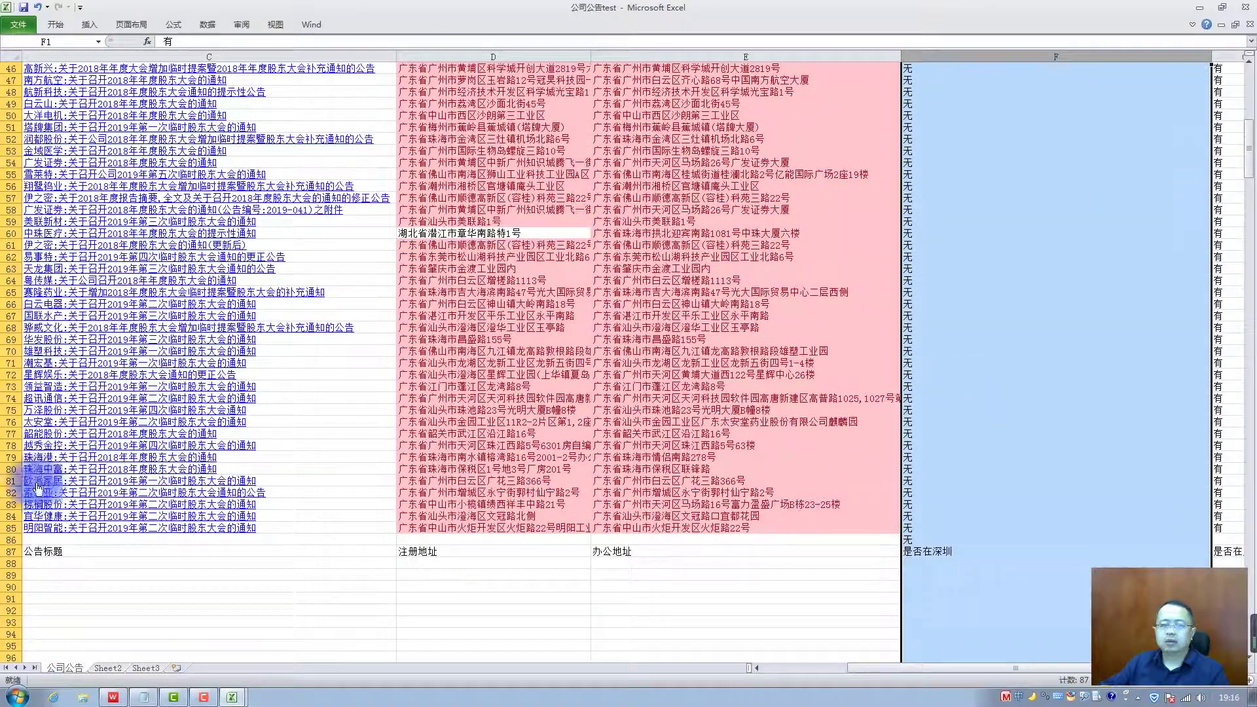
Copy the header row from row 87 and insert it as copied cells at row 1.
left_click(4, 527)
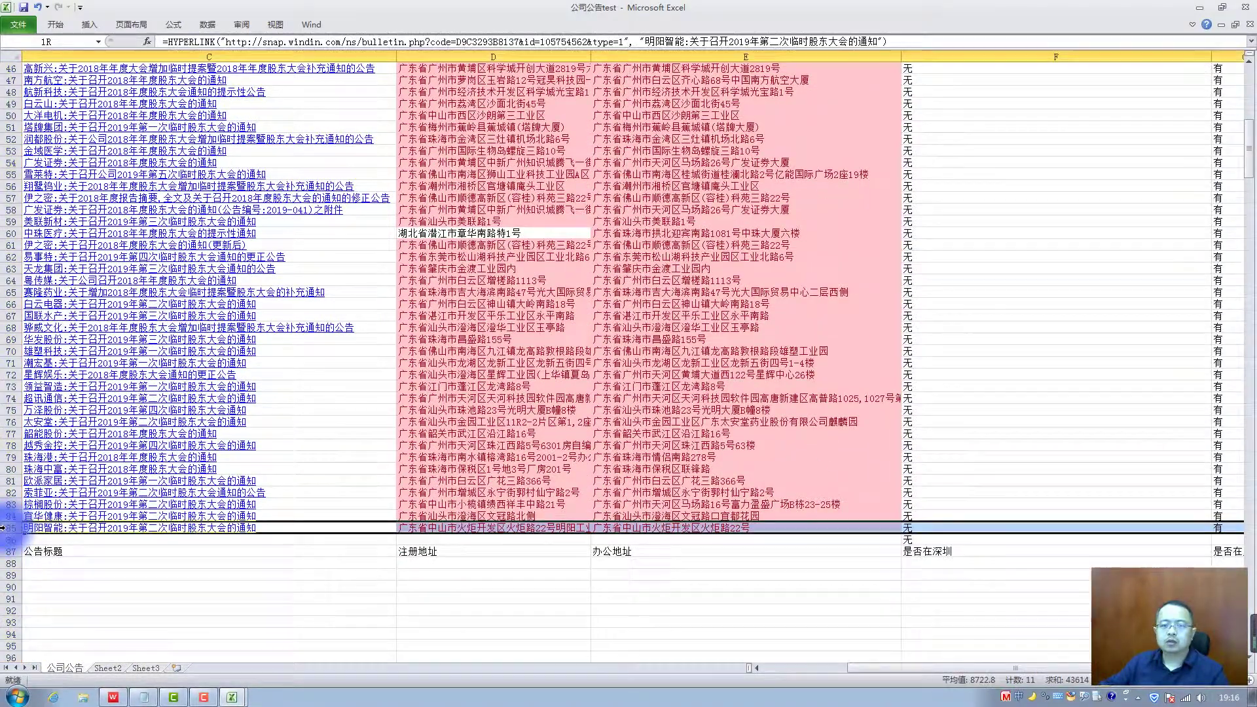
mouse_move(3, 521)
left_mouse_down()
mouse_move(7, 56)
mouse_move(27, 598)
left_mouse_up()
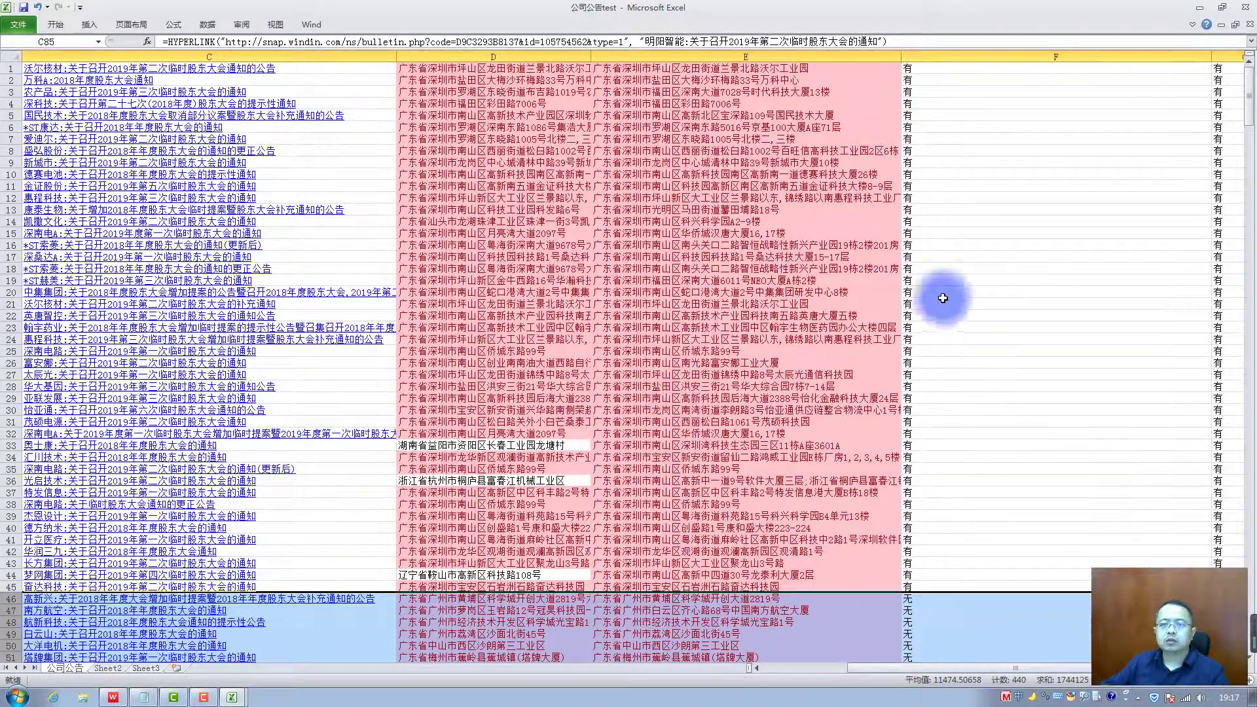
scroll(598, 406, "down", 17)
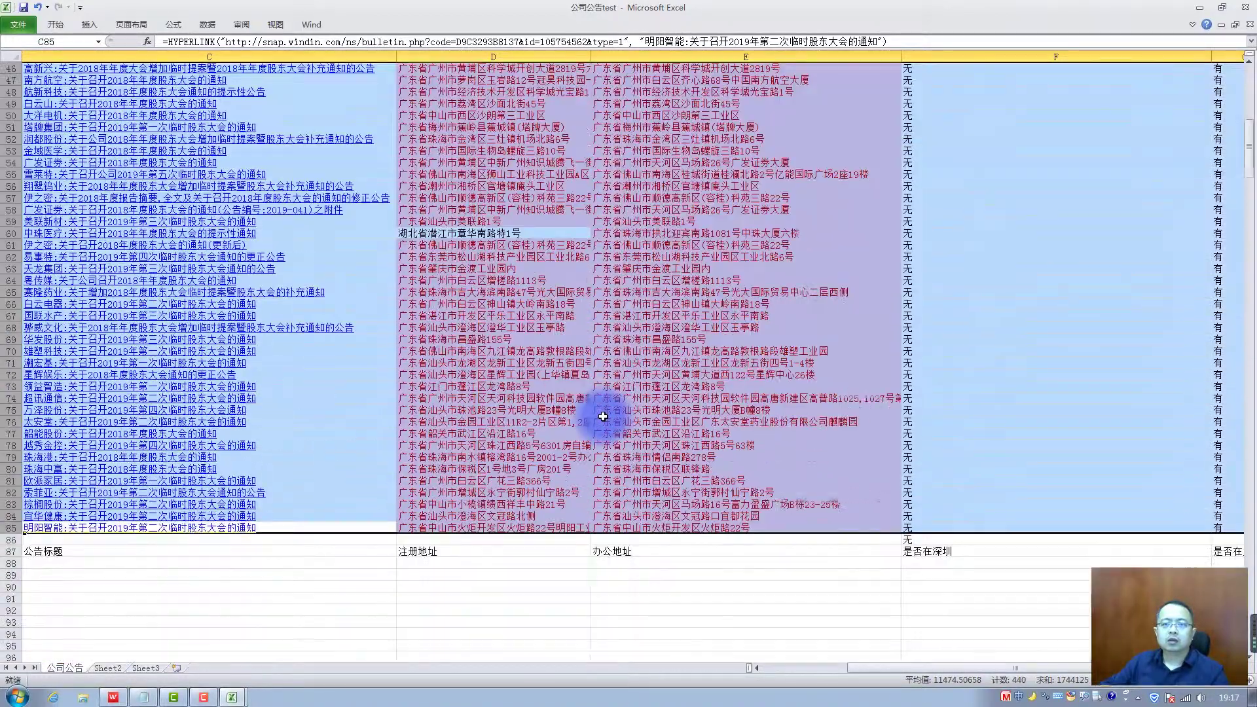
right_click(5, 481)
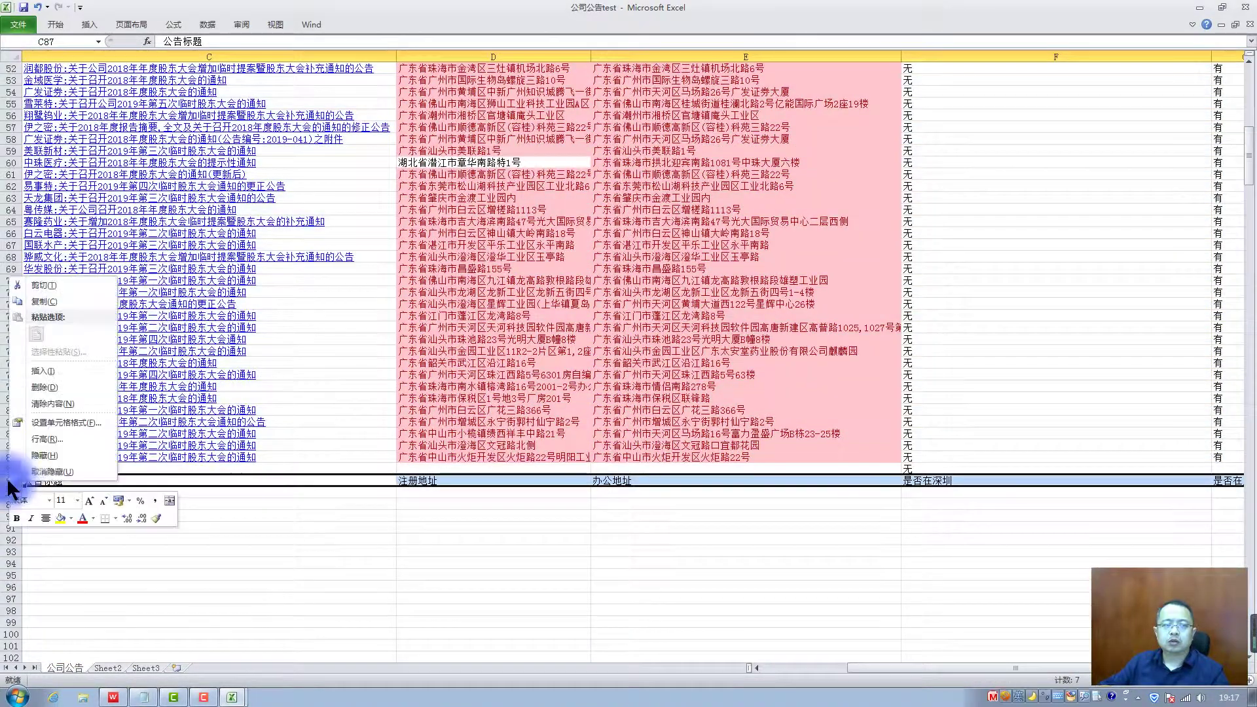
left_click(72, 315)
scroll(73, 318, "up", 17)
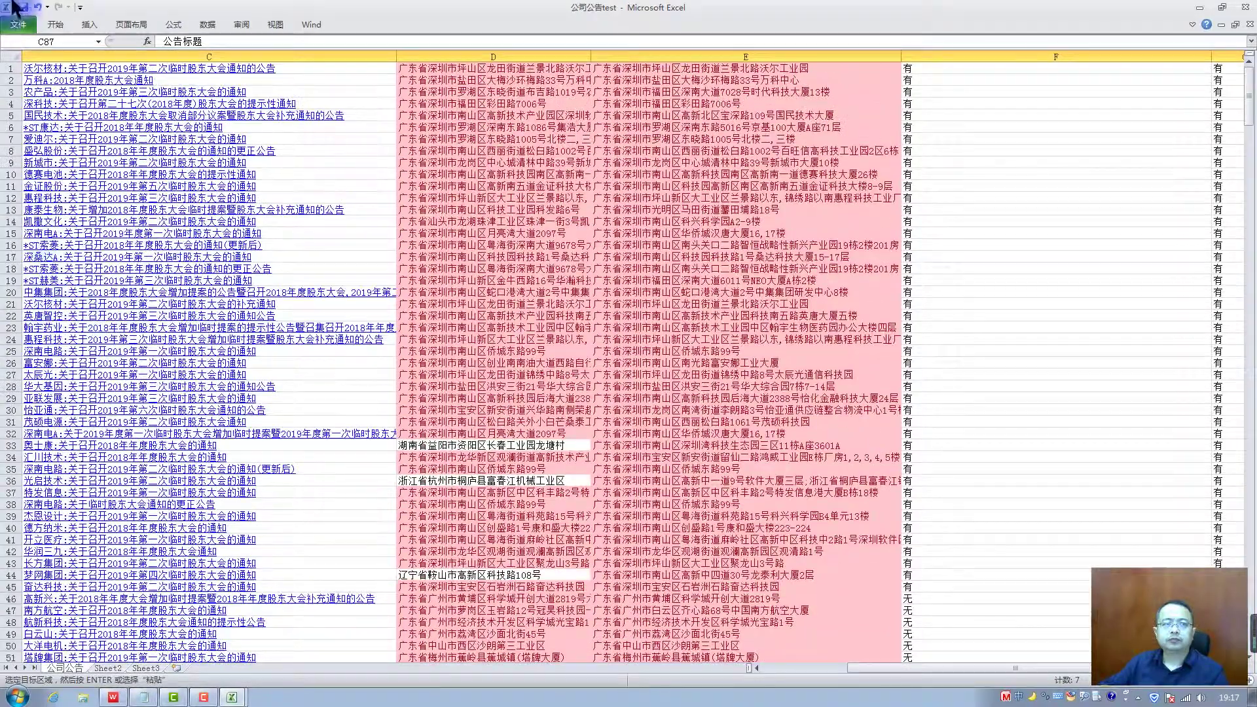
right_click(6, 72)
left_click(50, 174)
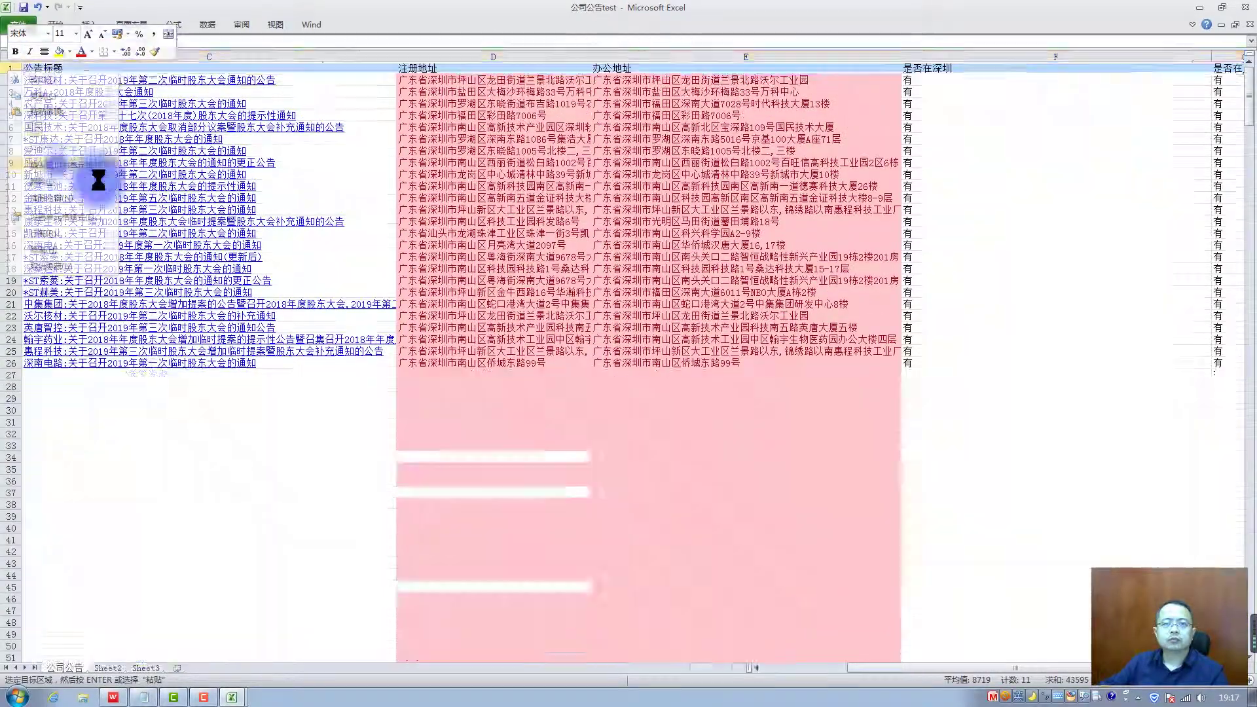
left_click(974, 176)
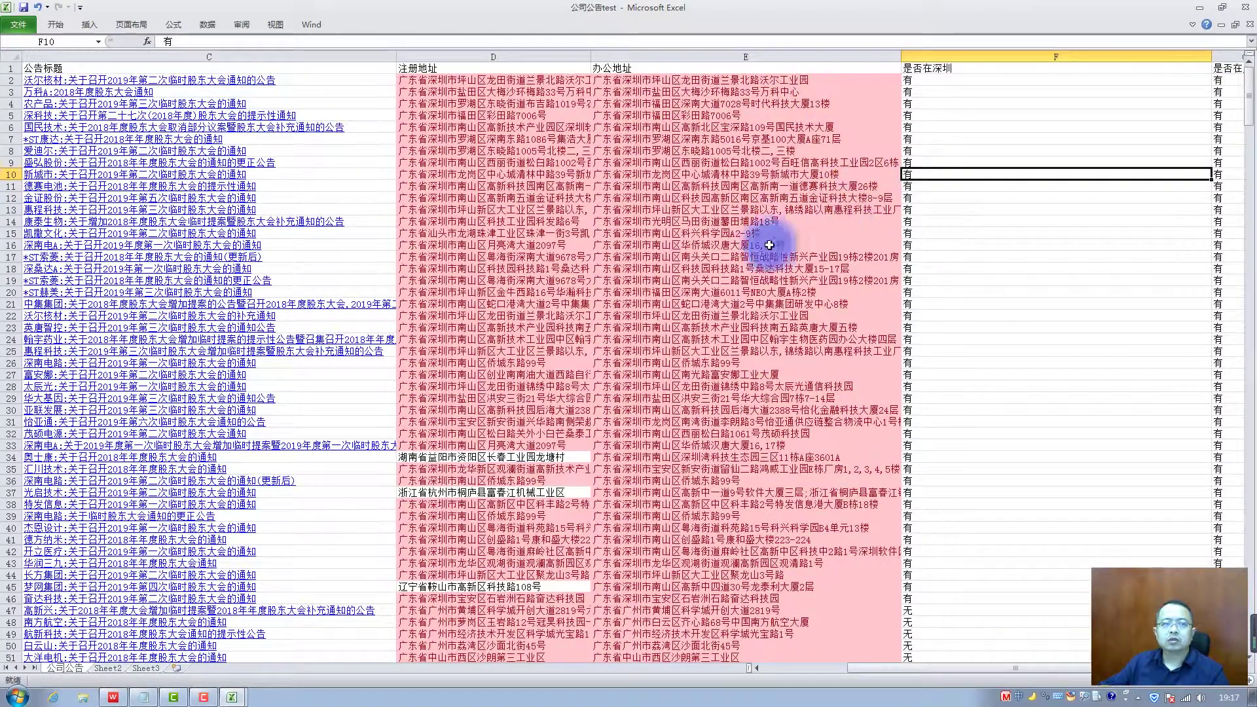
left_click_drag(957, 668, 866, 674)
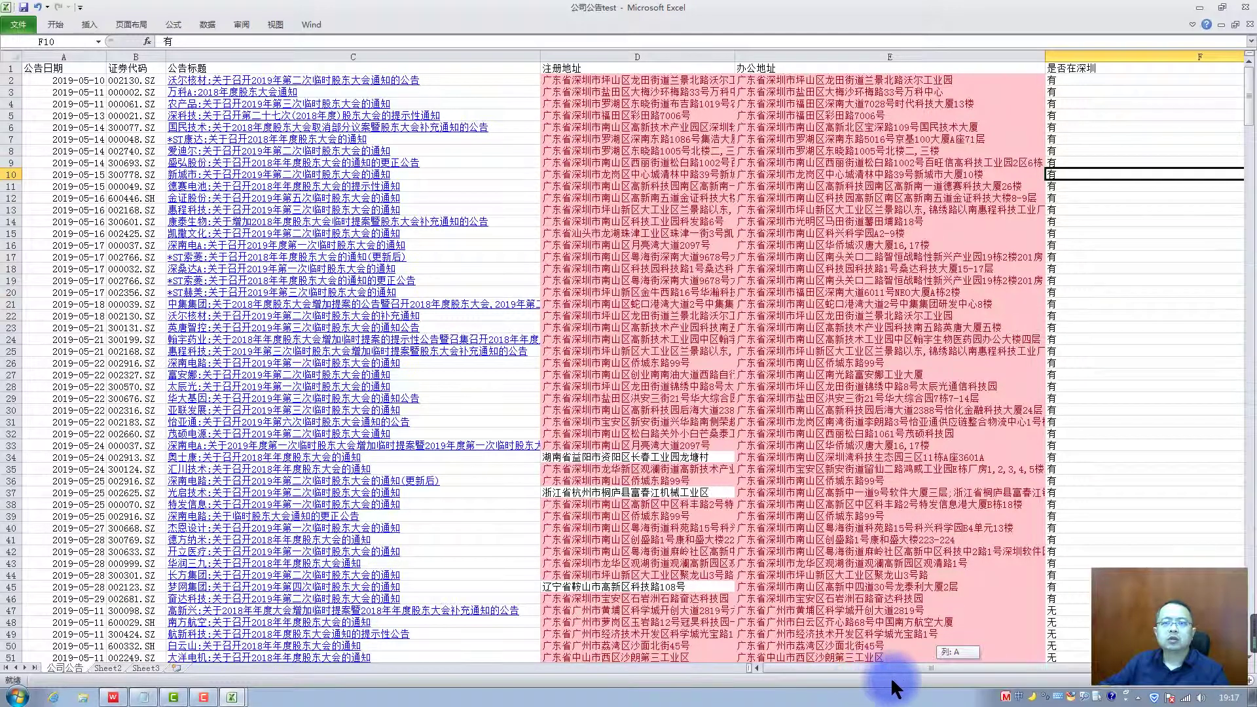
left_click_drag(866, 678, 897, 677)
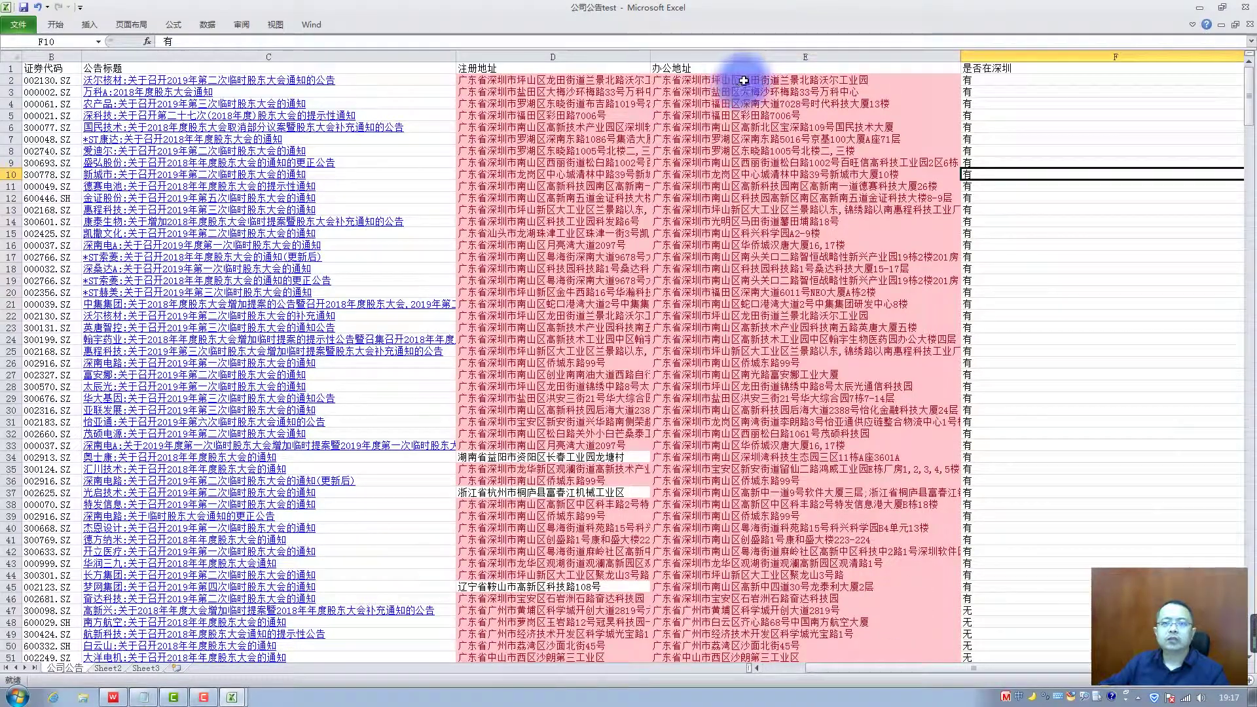